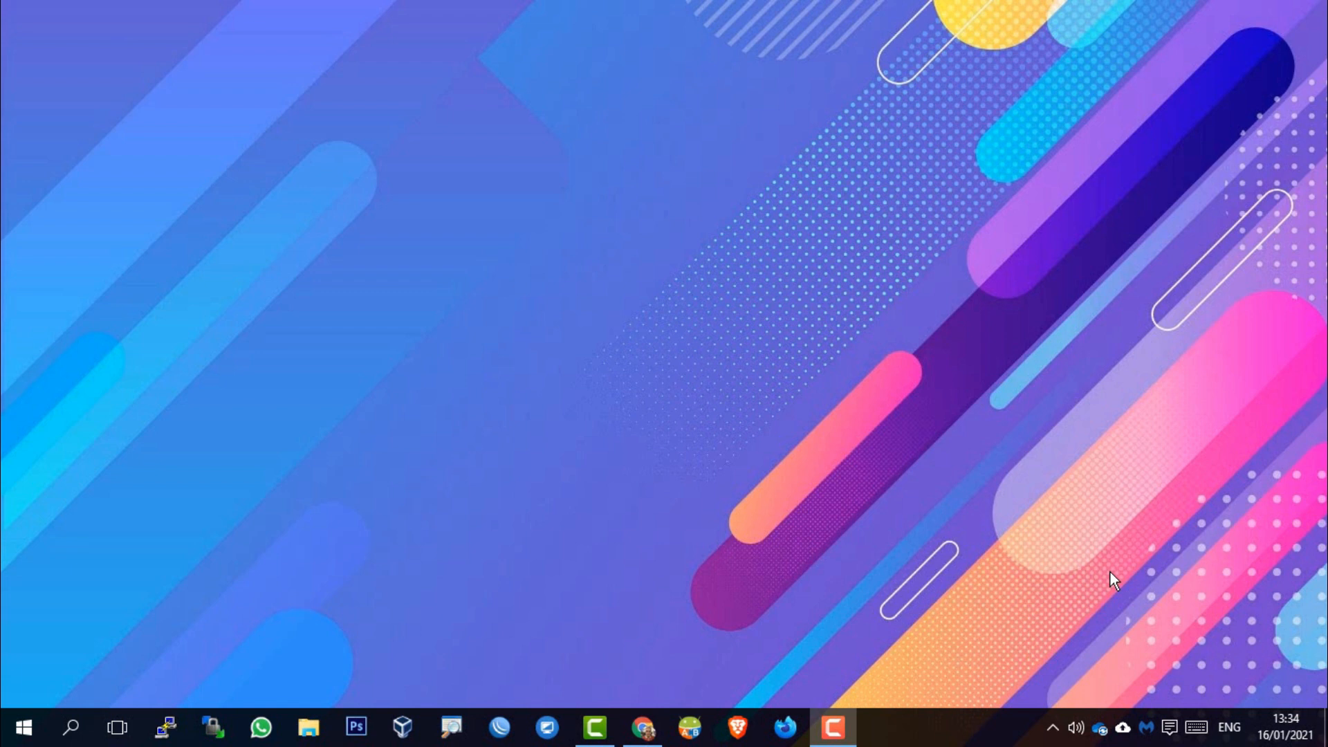
Connect the PC to the Tenda_90AA40 Wi-Fi network from the system tray, then close the network list
left_click(1056, 728)
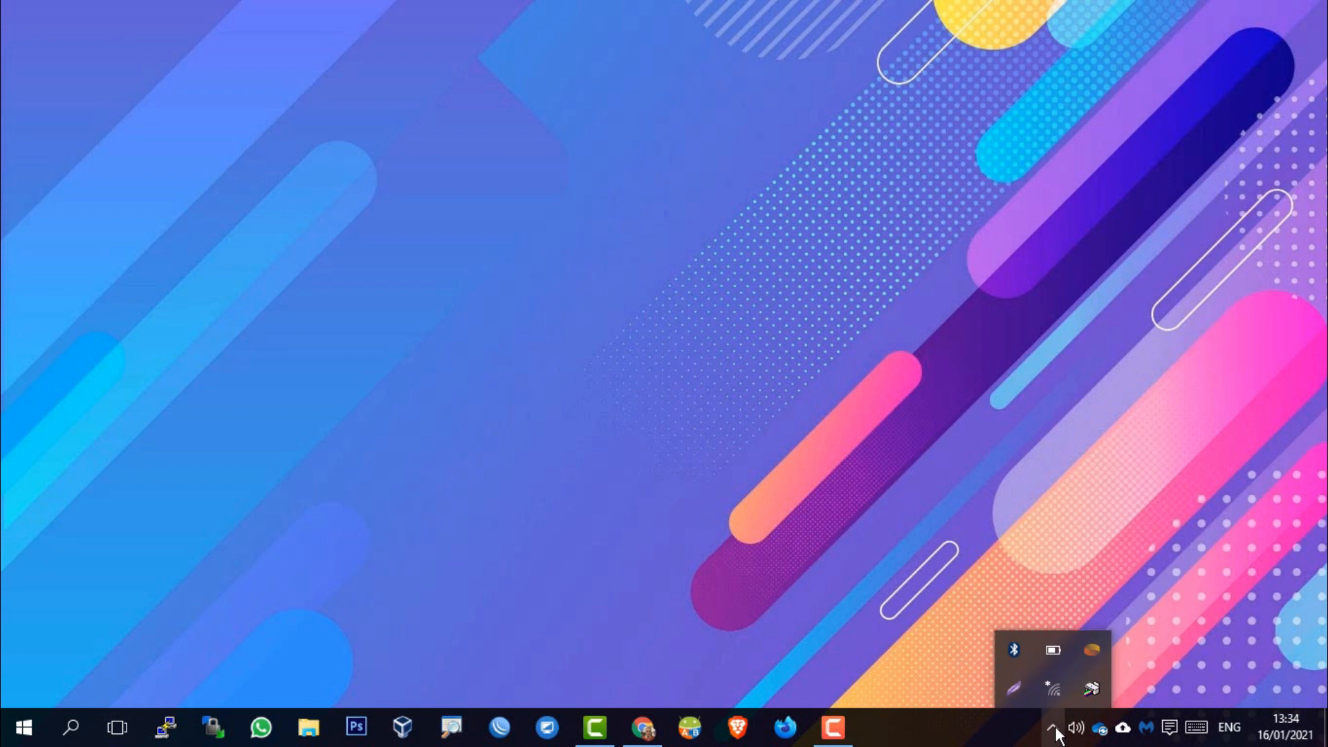
left_click(1055, 689)
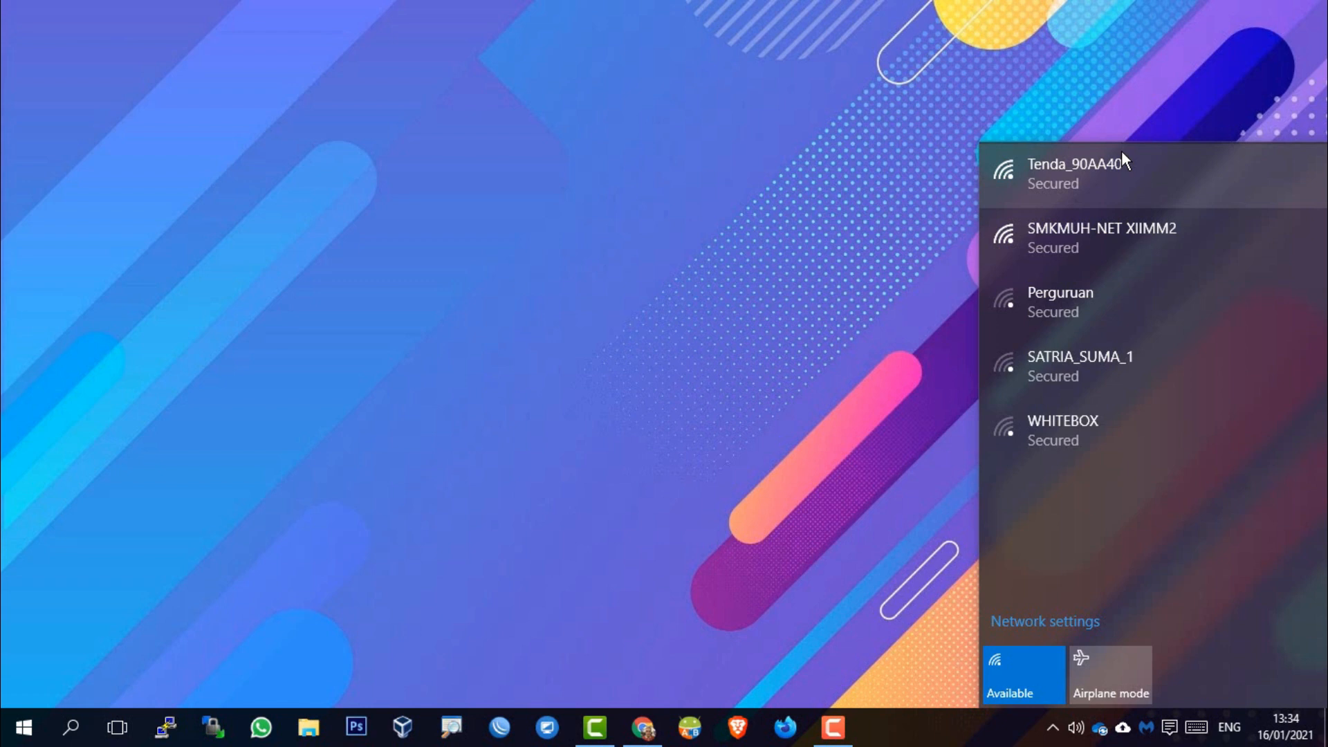
left_click(1132, 193)
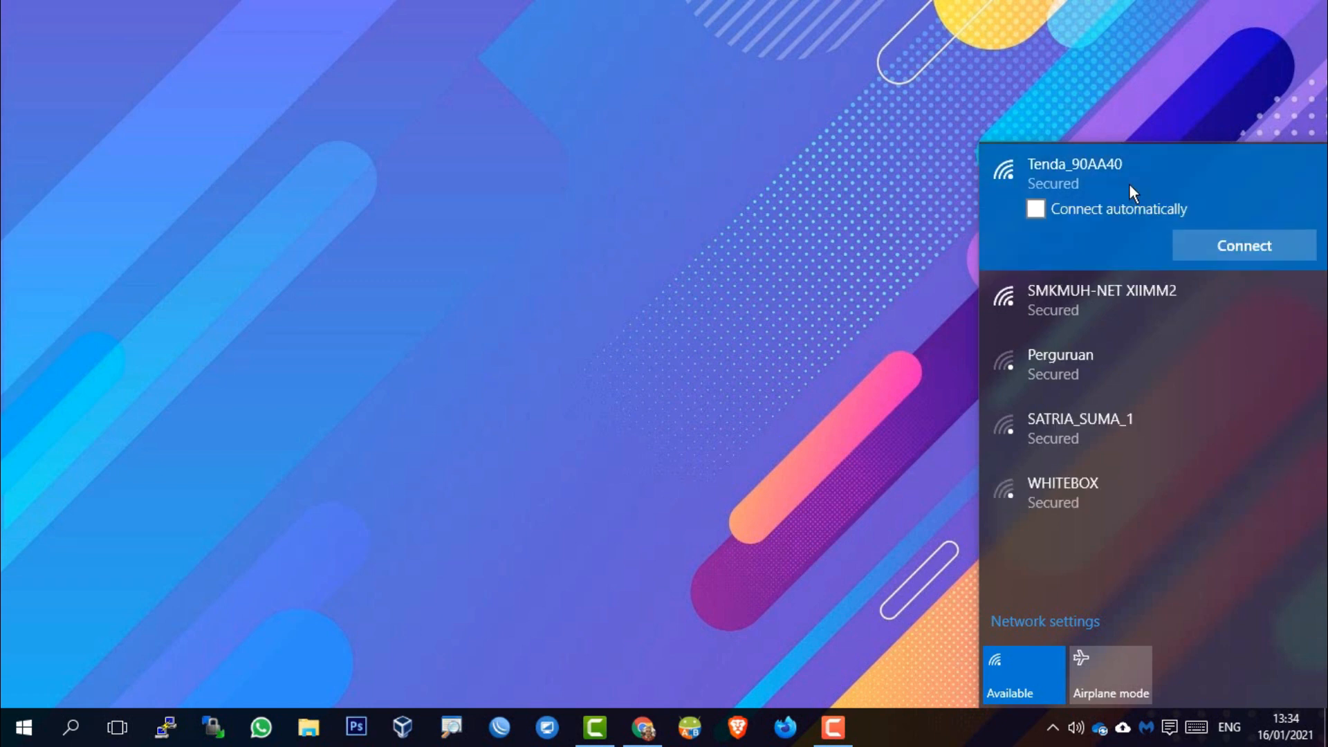
left_click(1259, 249)
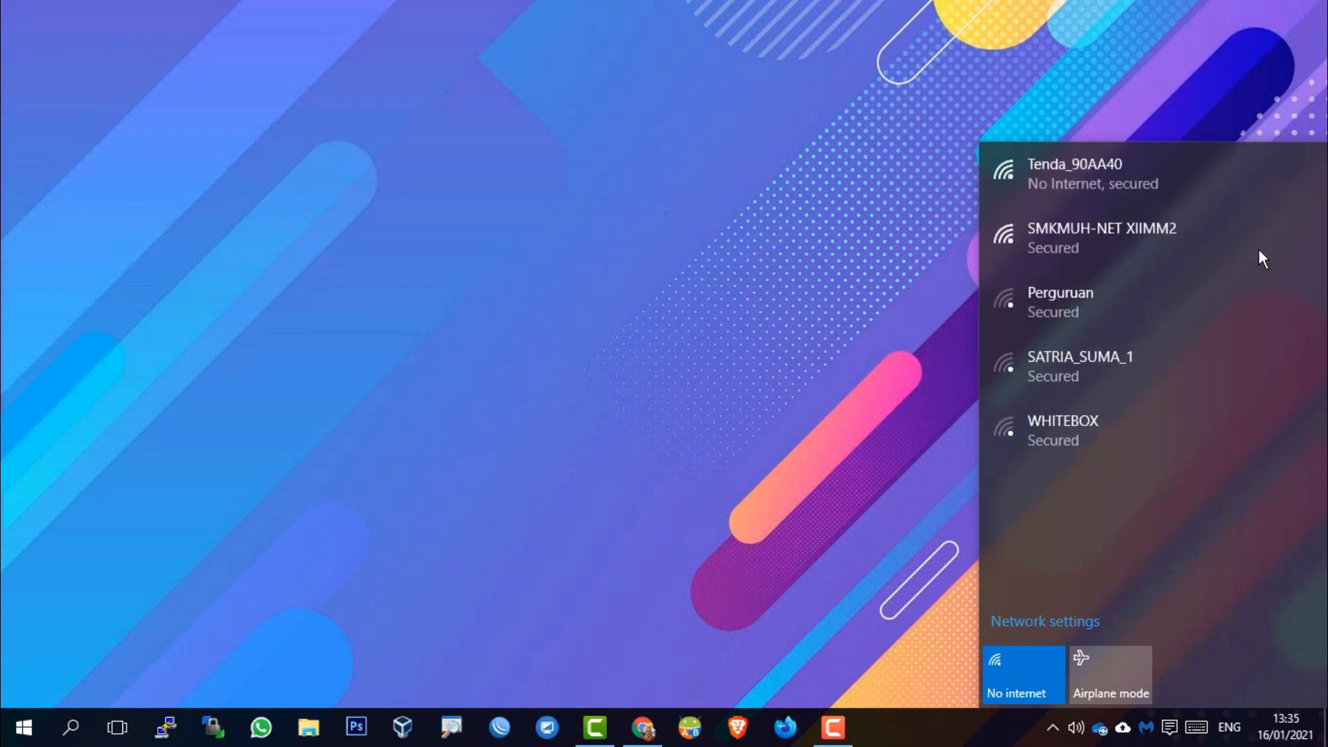
left_click(1252, 189)
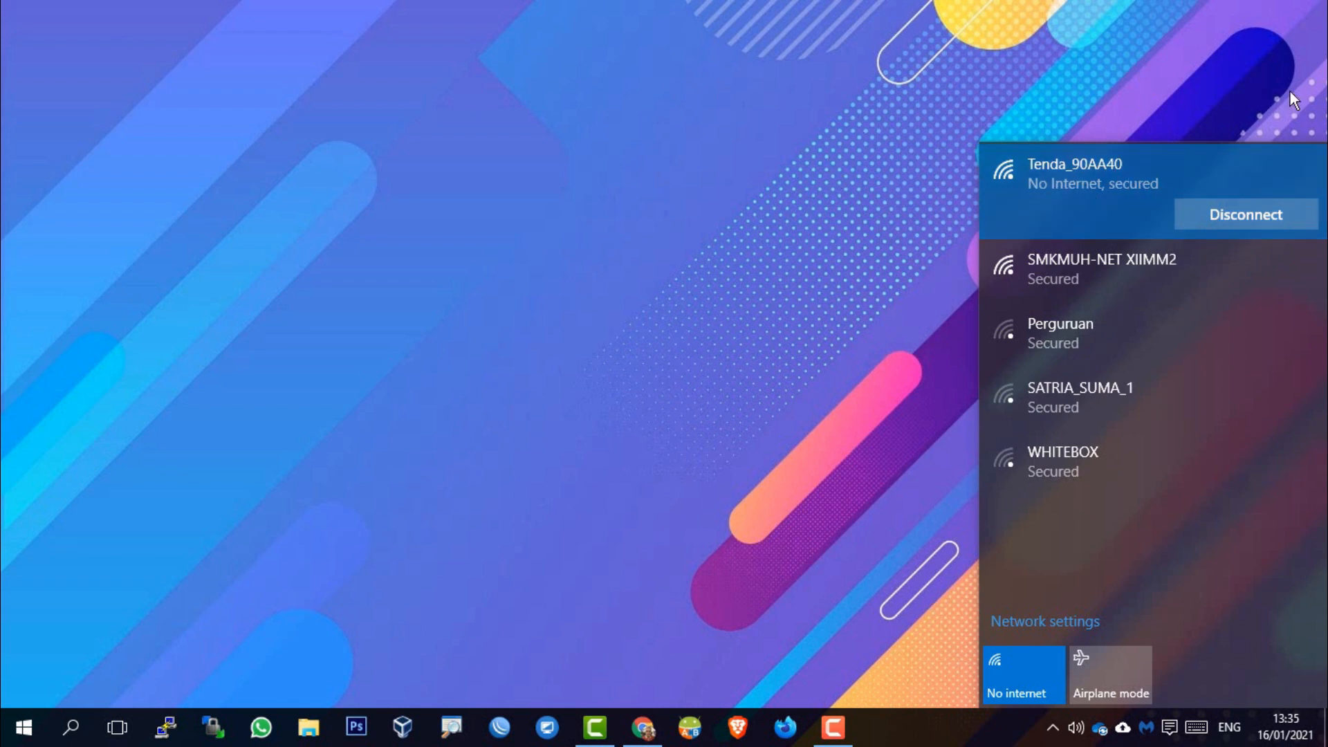
left_click(873, 229)
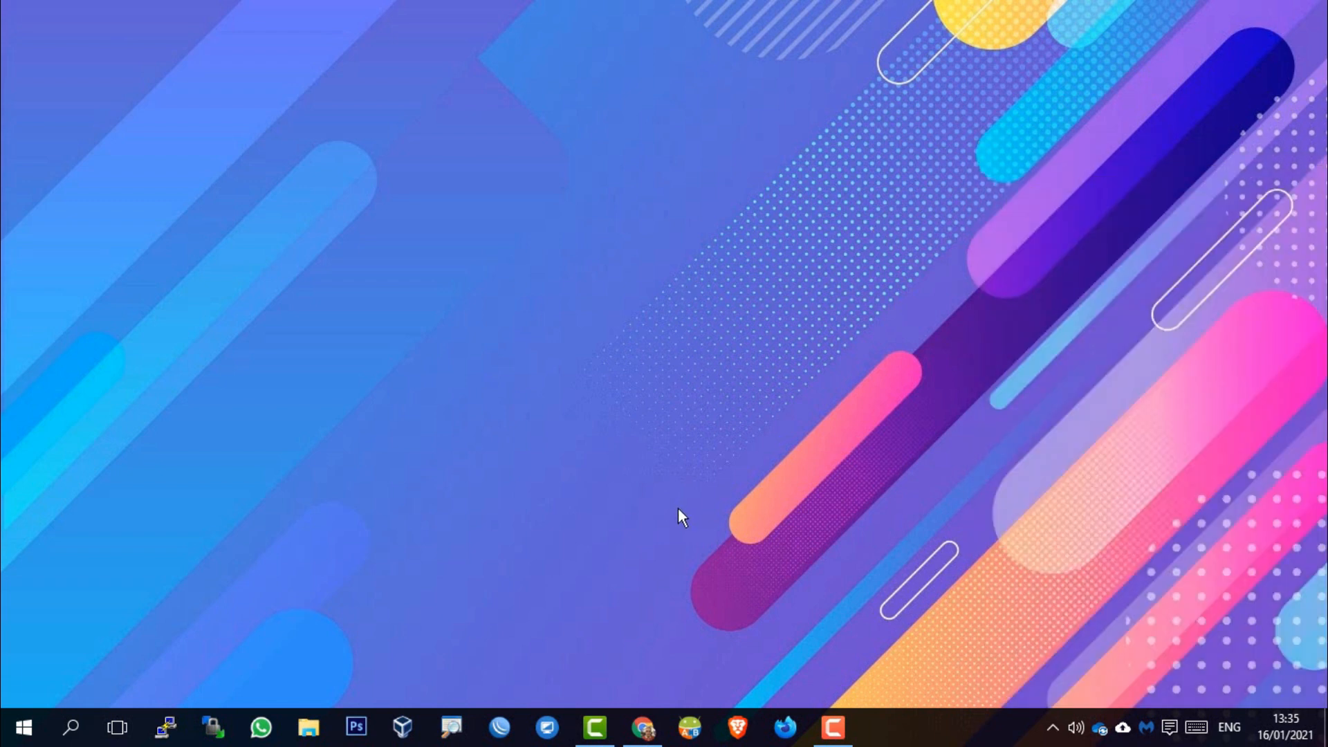
Open Chrome and load the router admin page at 192.168.0.1
left_click(645, 739)
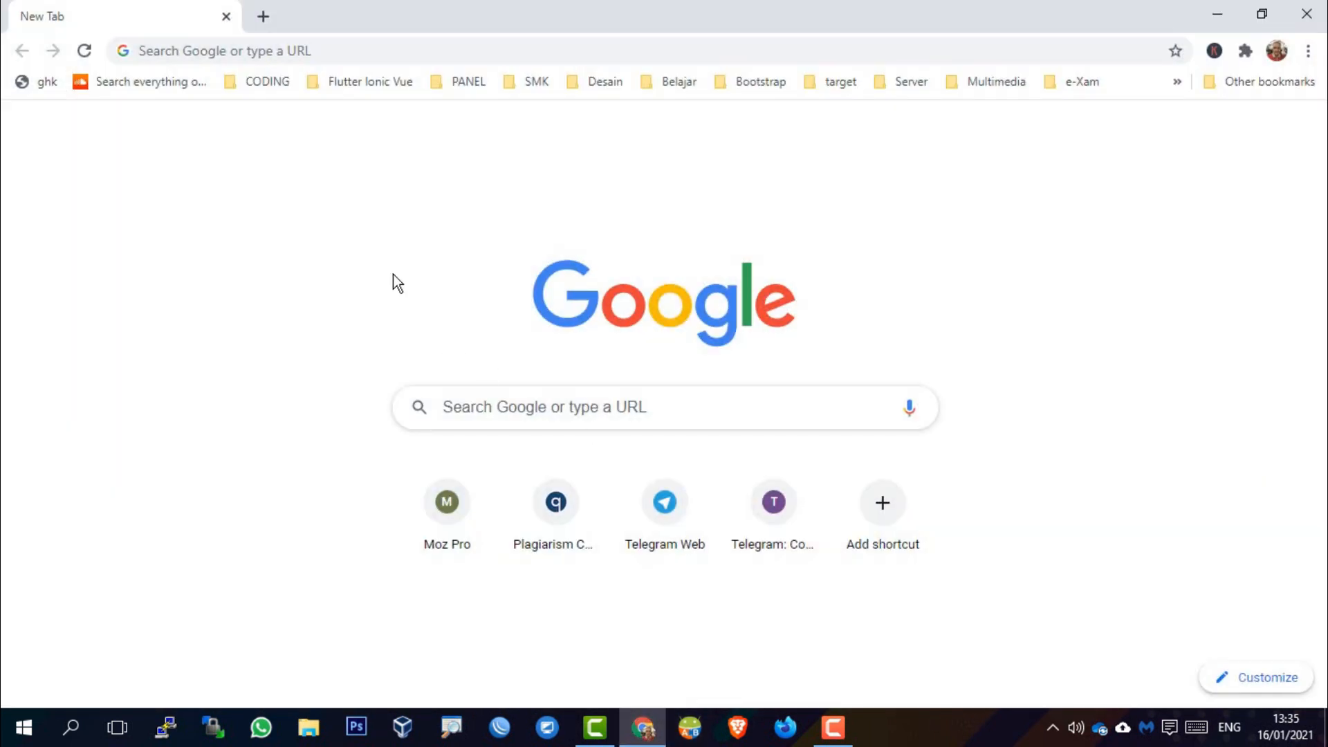
left_click(350, 48)
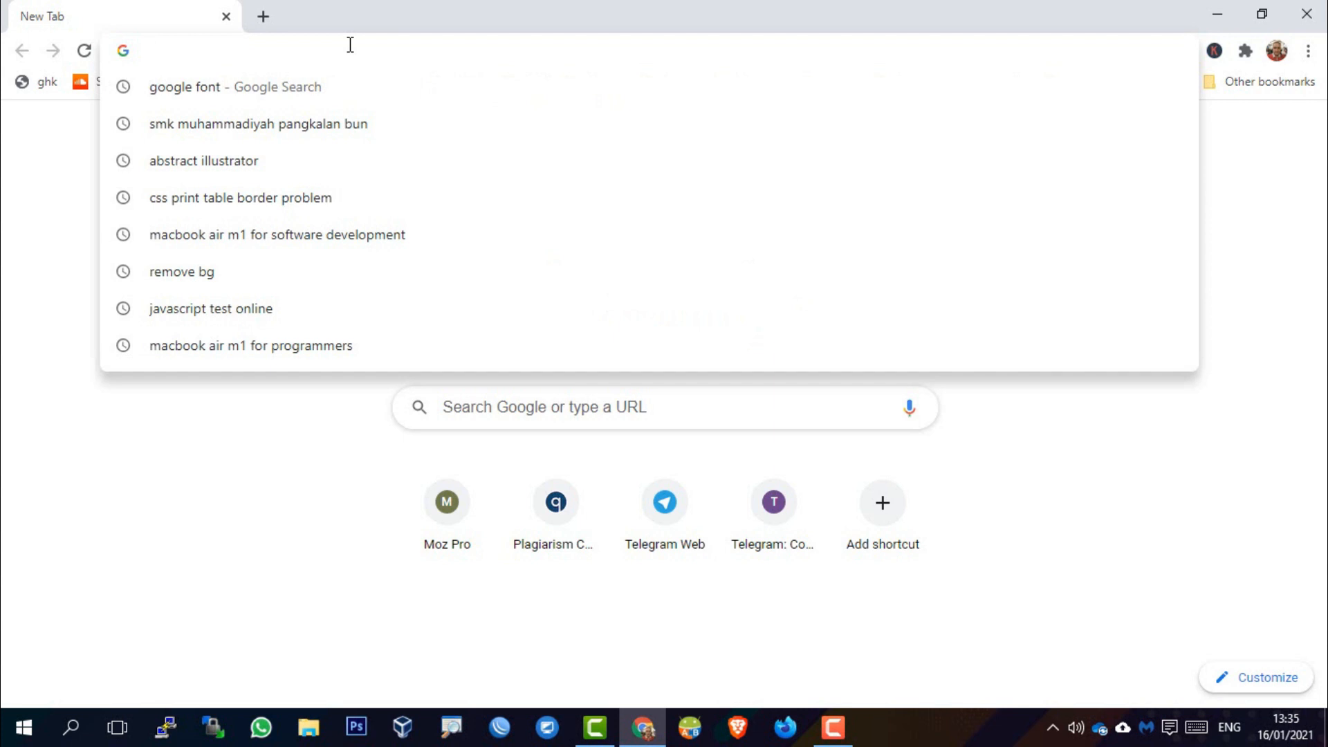
type("192")
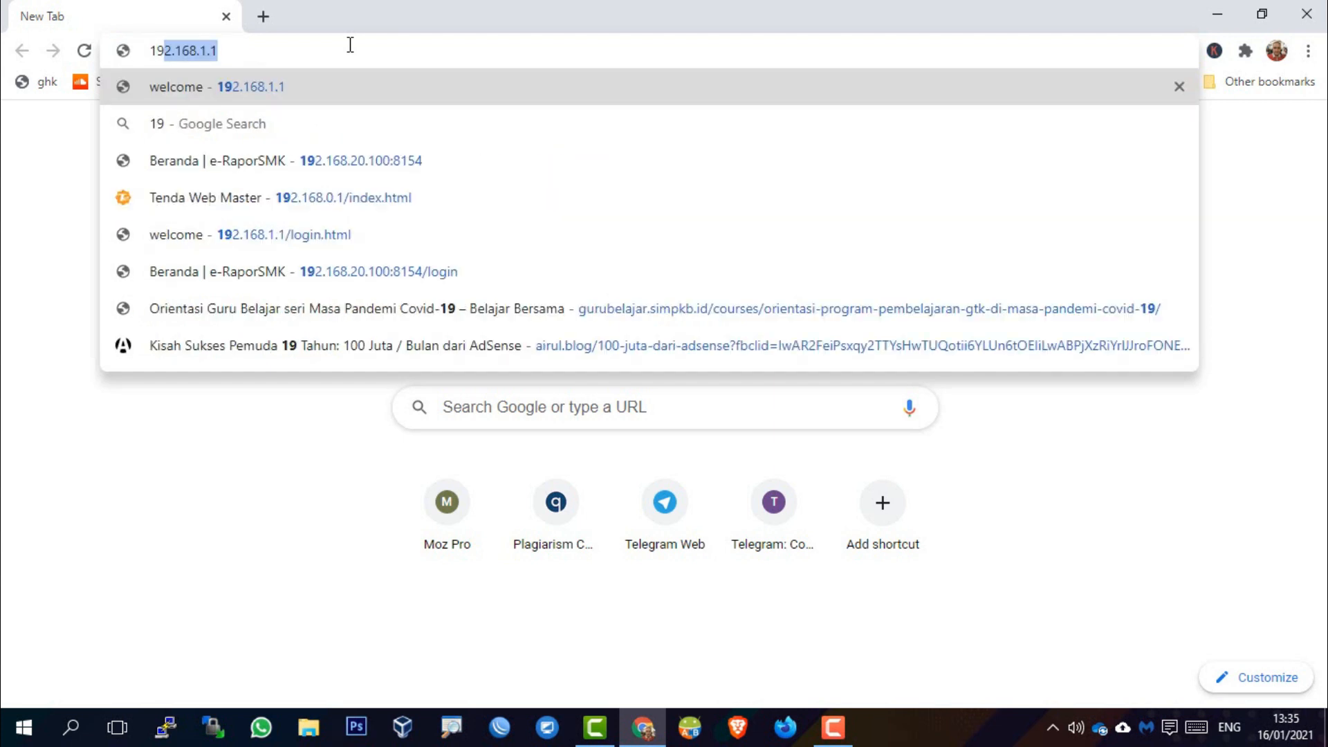
type(".168.")
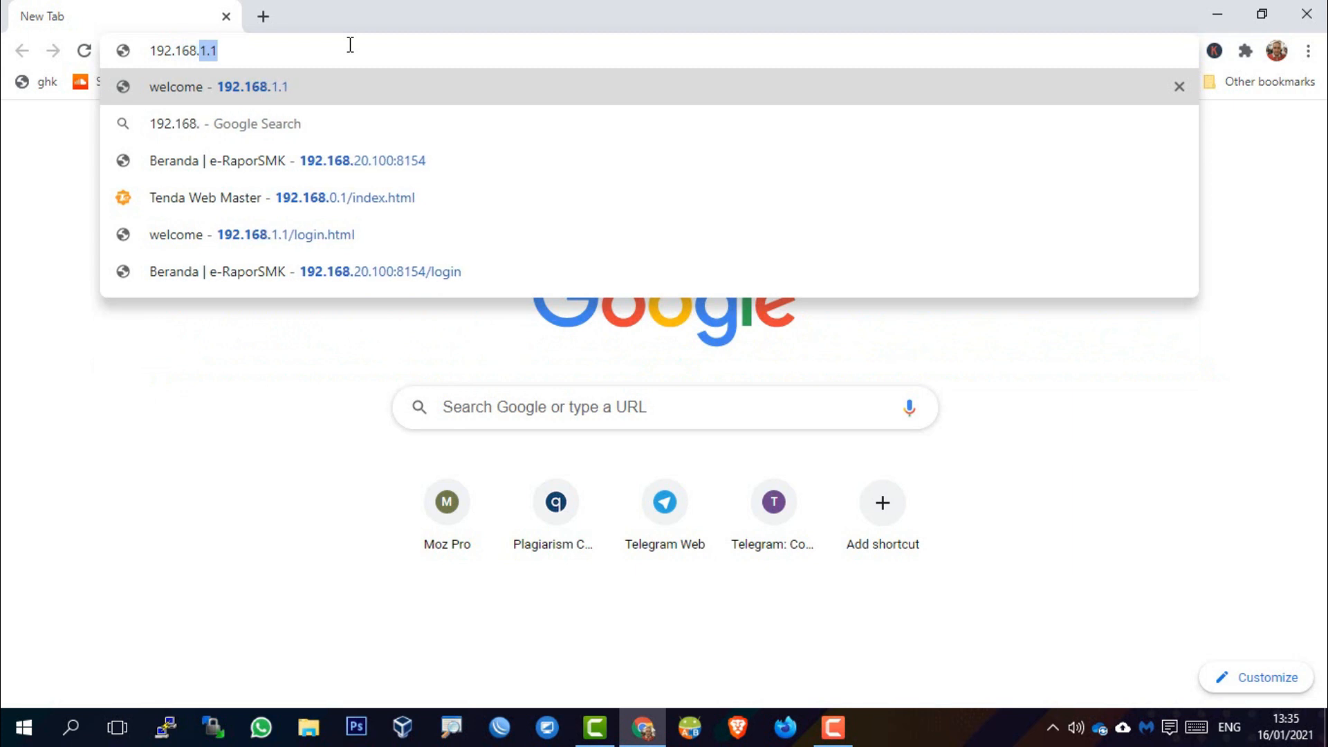
type("0.1")
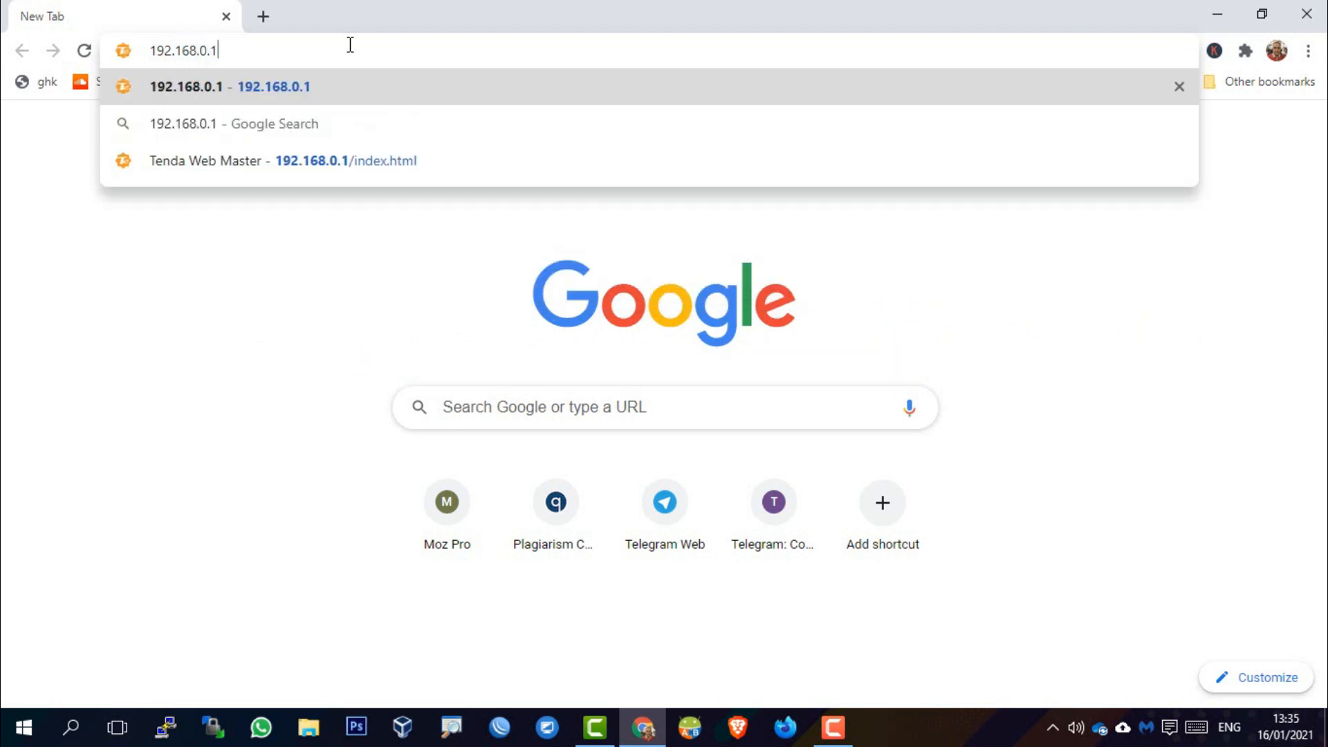
key("Return")
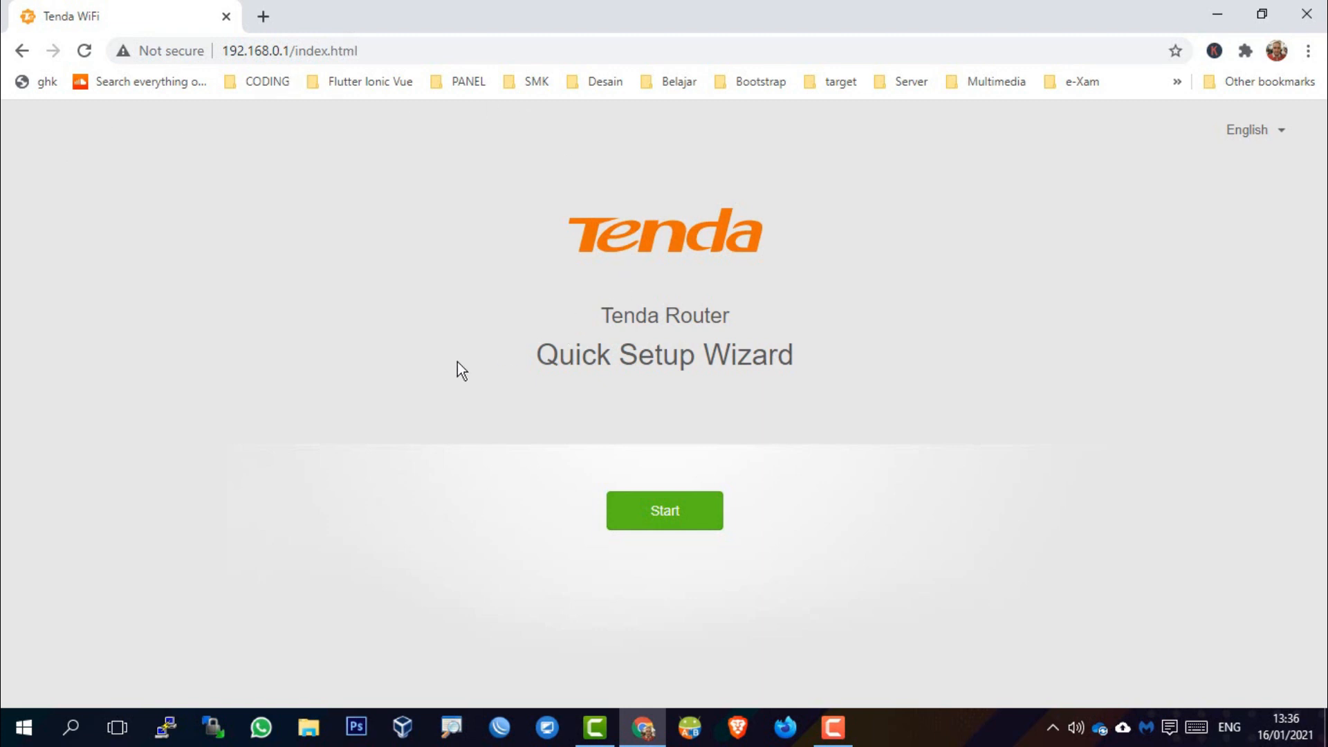
Start the Quick Setup Wizard and skip the Ethernet cable step to reach WiFi Settings
left_click(666, 519)
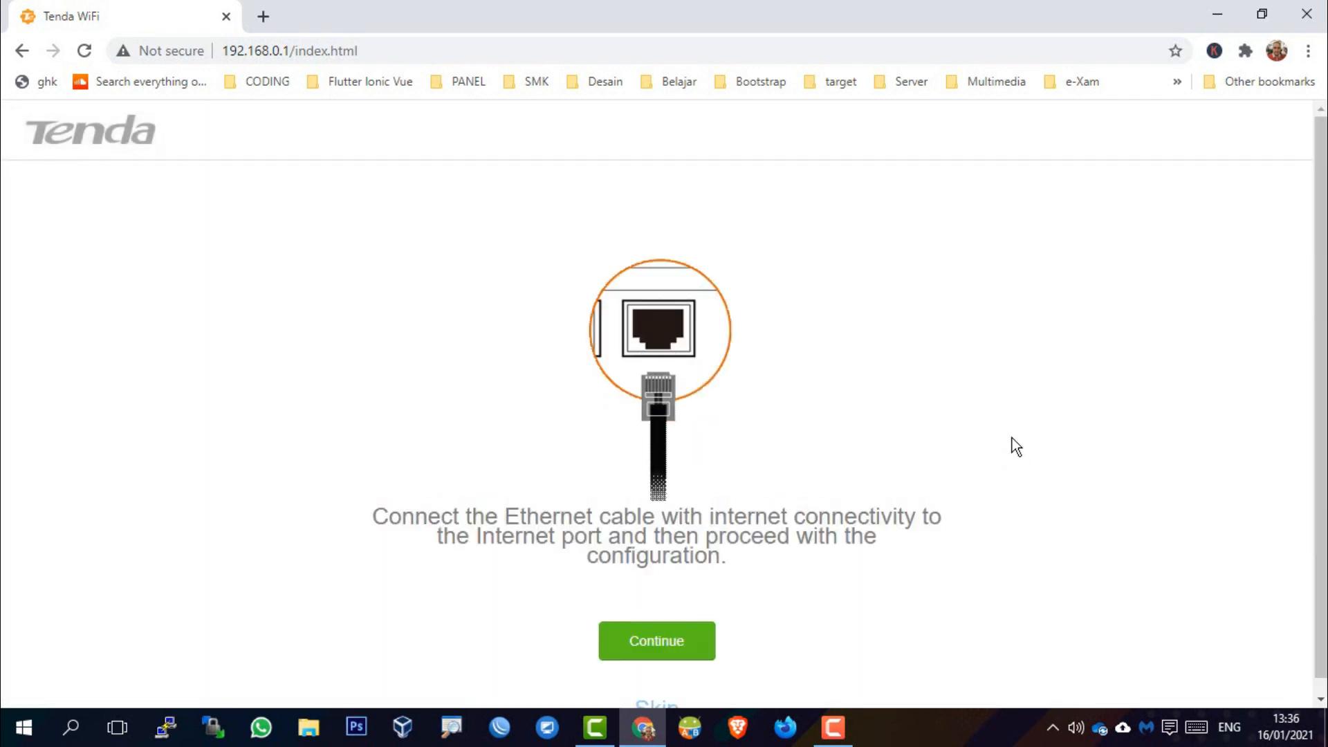
scroll(1011, 438, "down", 1)
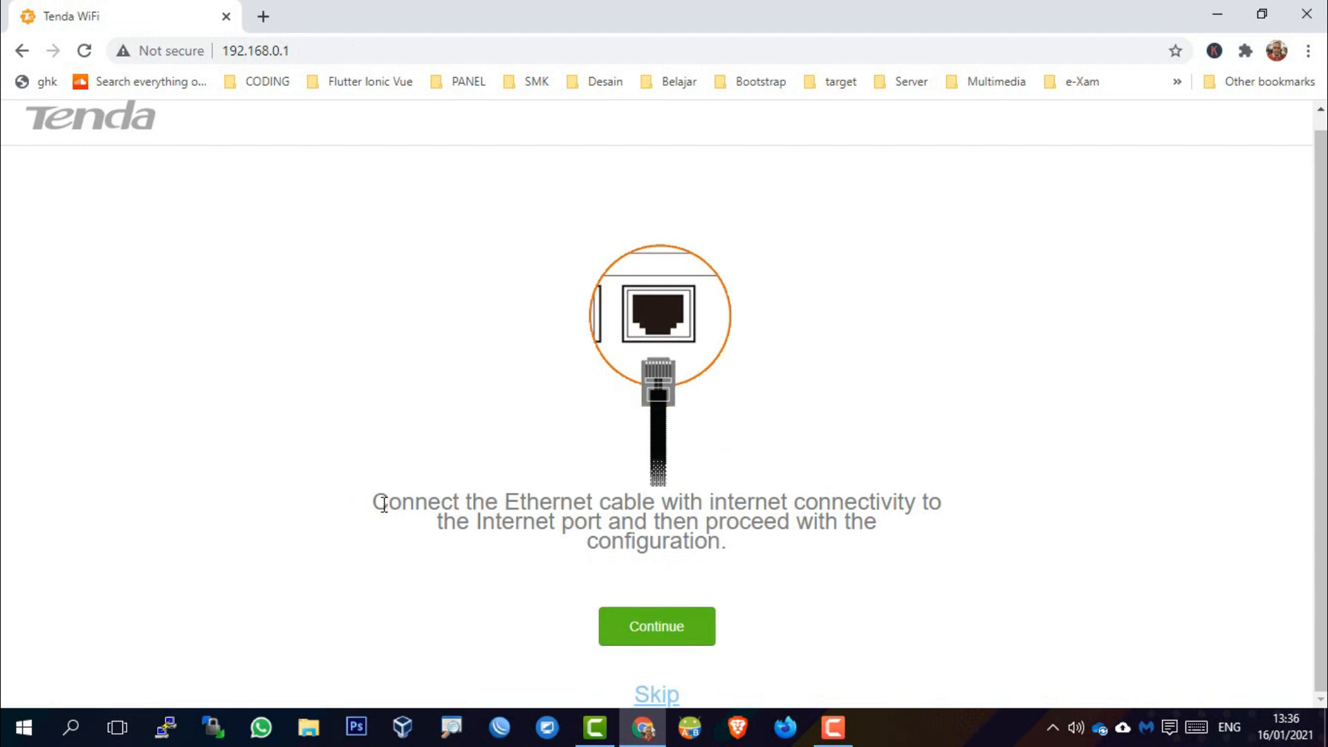
left_click_drag(450, 505, 945, 542)
left_click(969, 555)
left_click(657, 697)
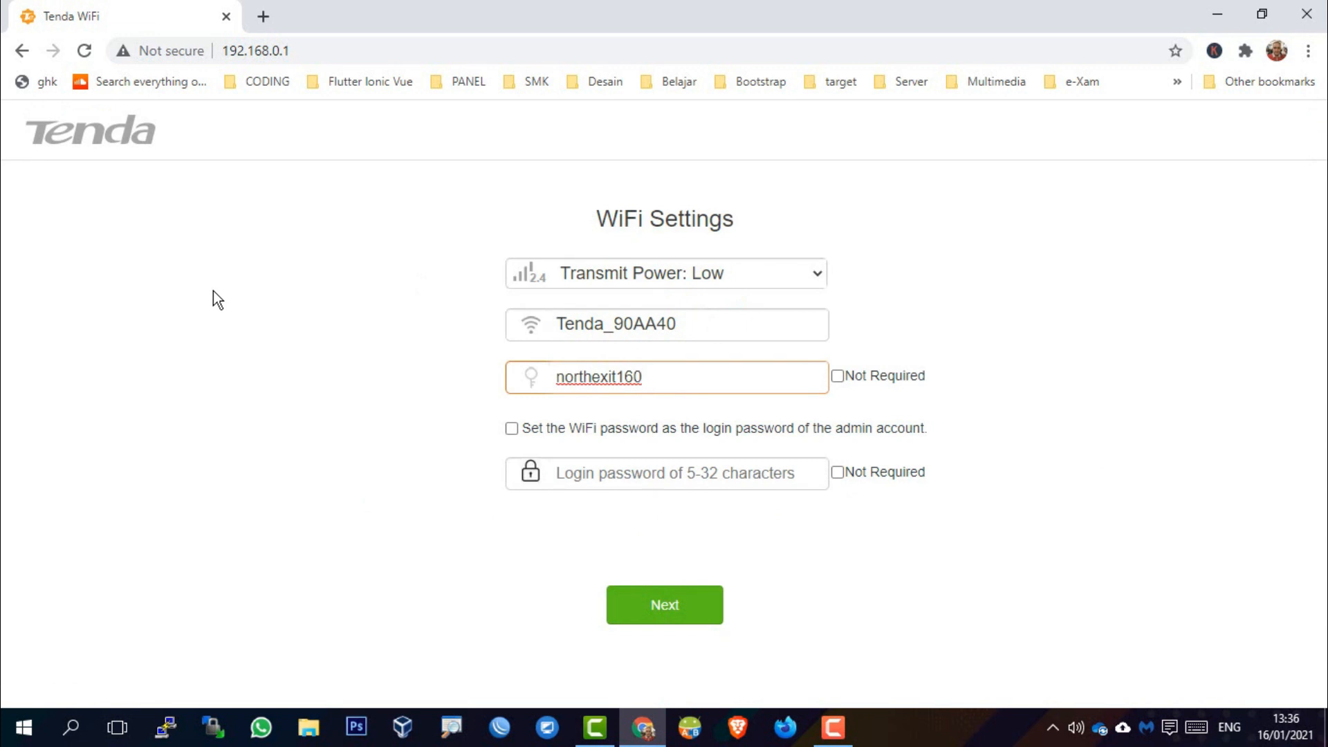
Switch the WiFi transmit power to High, then reopen the Transmit Power choices
left_click(817, 280)
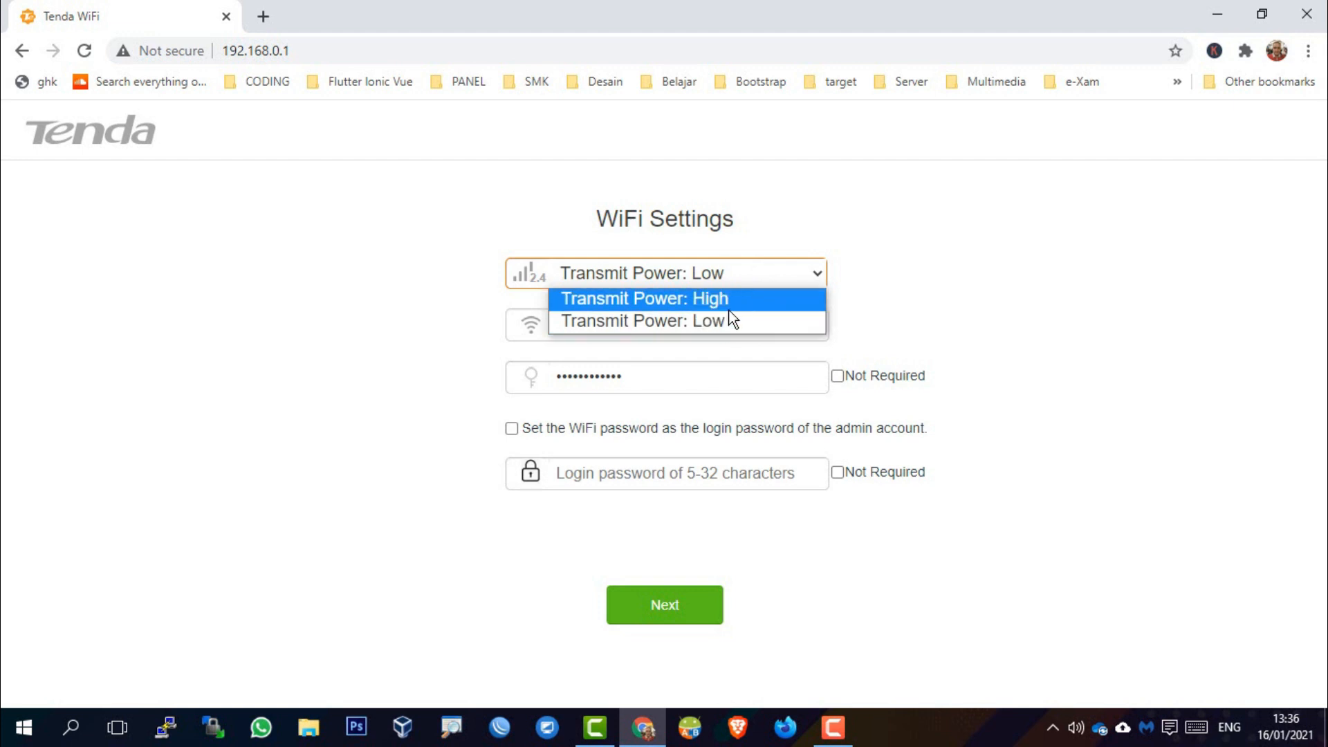
left_click(660, 302)
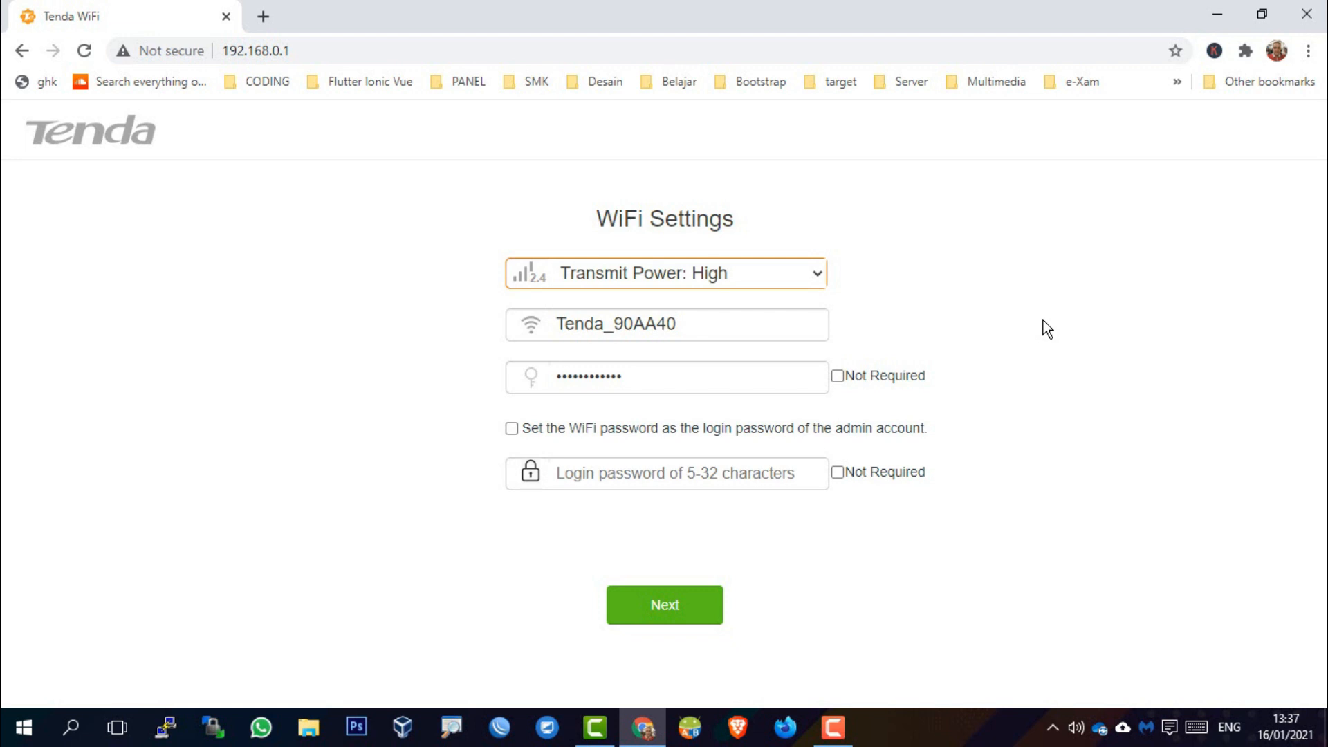
left_click(815, 284)
Set transmit power back to Low and dismiss the Windows licence expiry notice
left_click(784, 322)
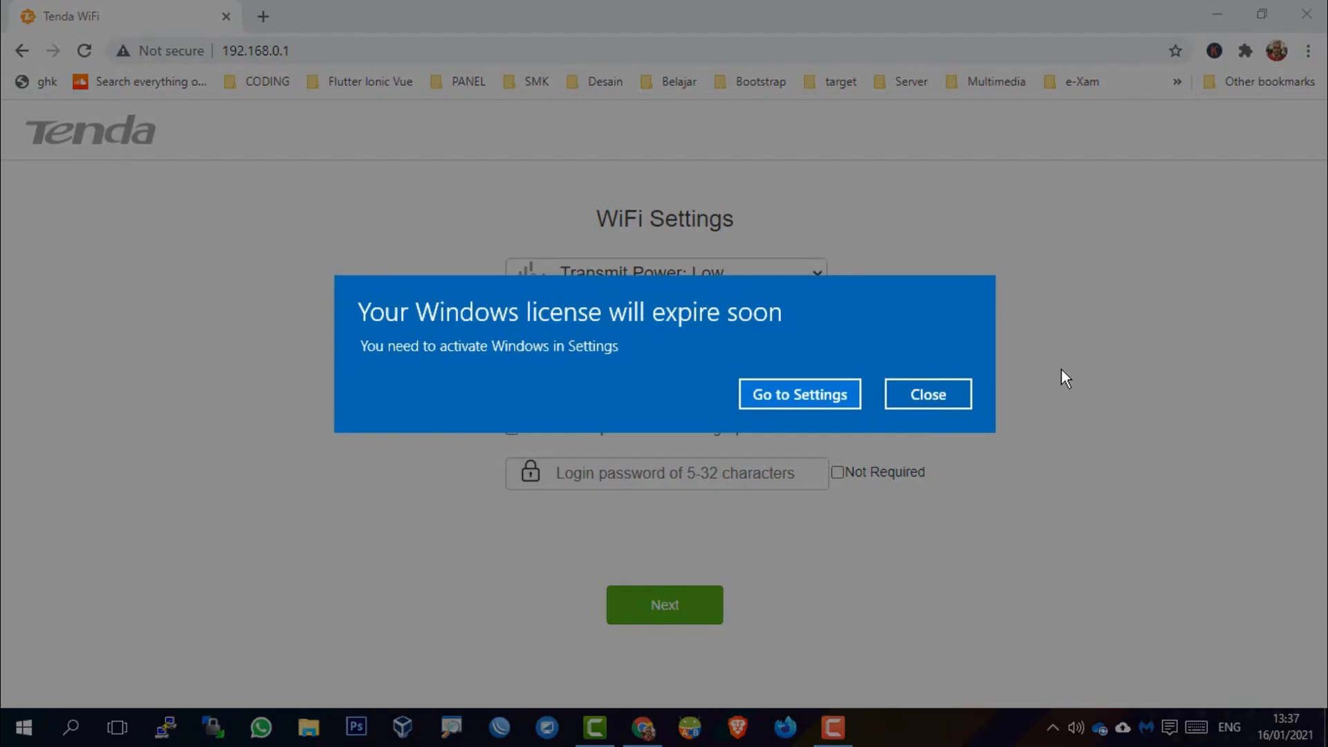
left_click(931, 397)
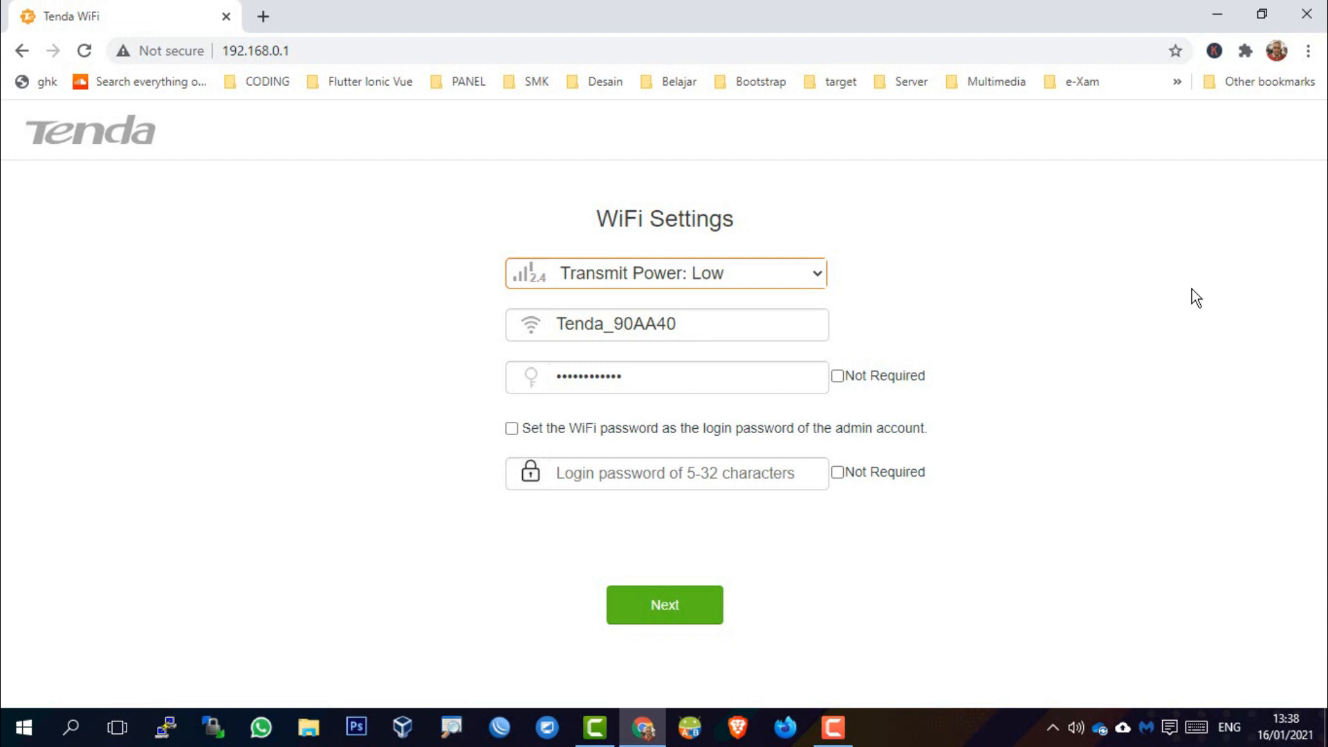
Rename the WiFi network from Tenda_90AA40 to Lab MM
left_click_drag(716, 330, 533, 334)
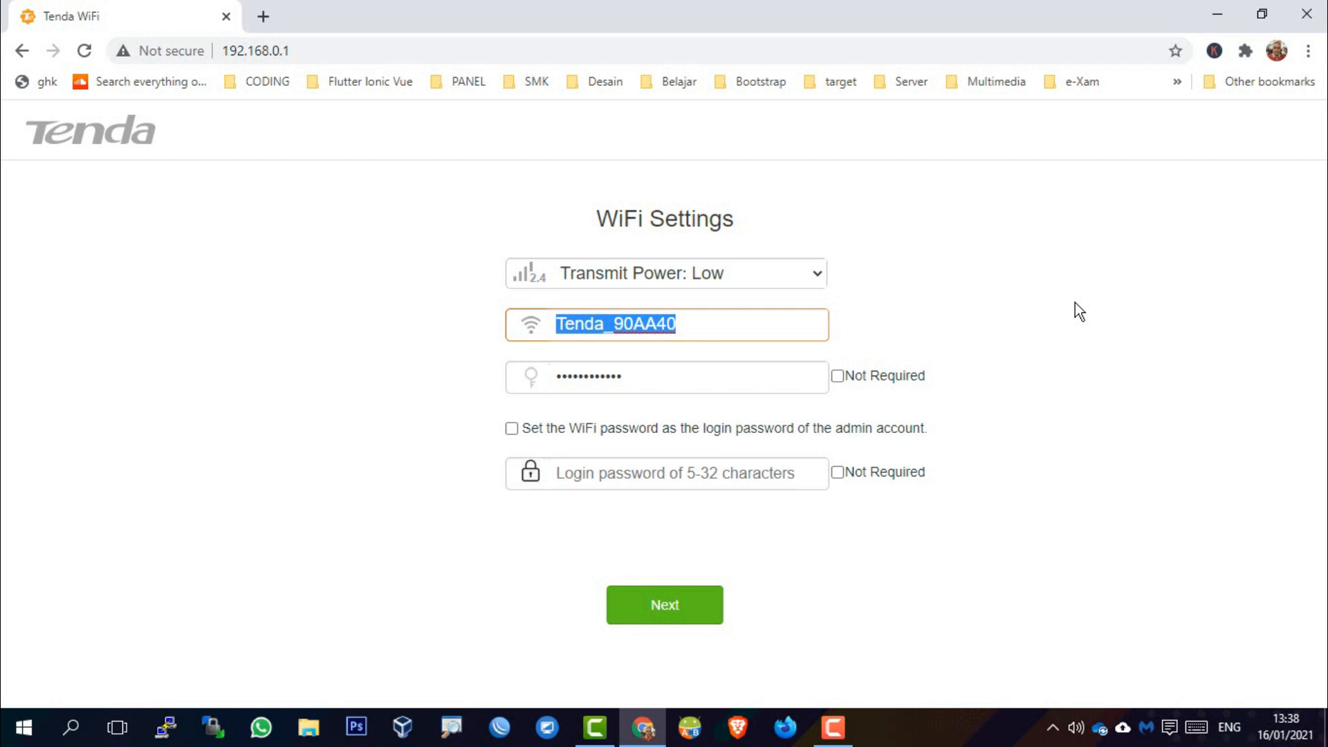
type("L")
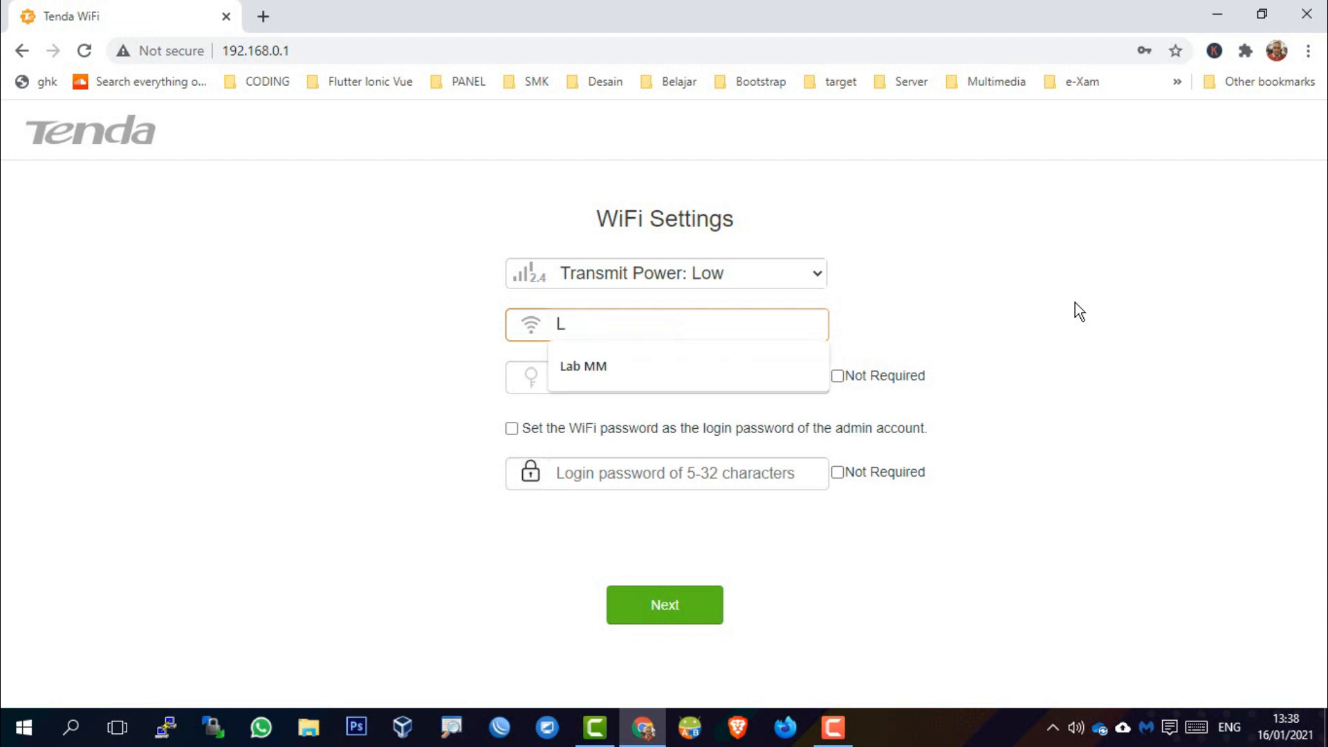
key("Down")
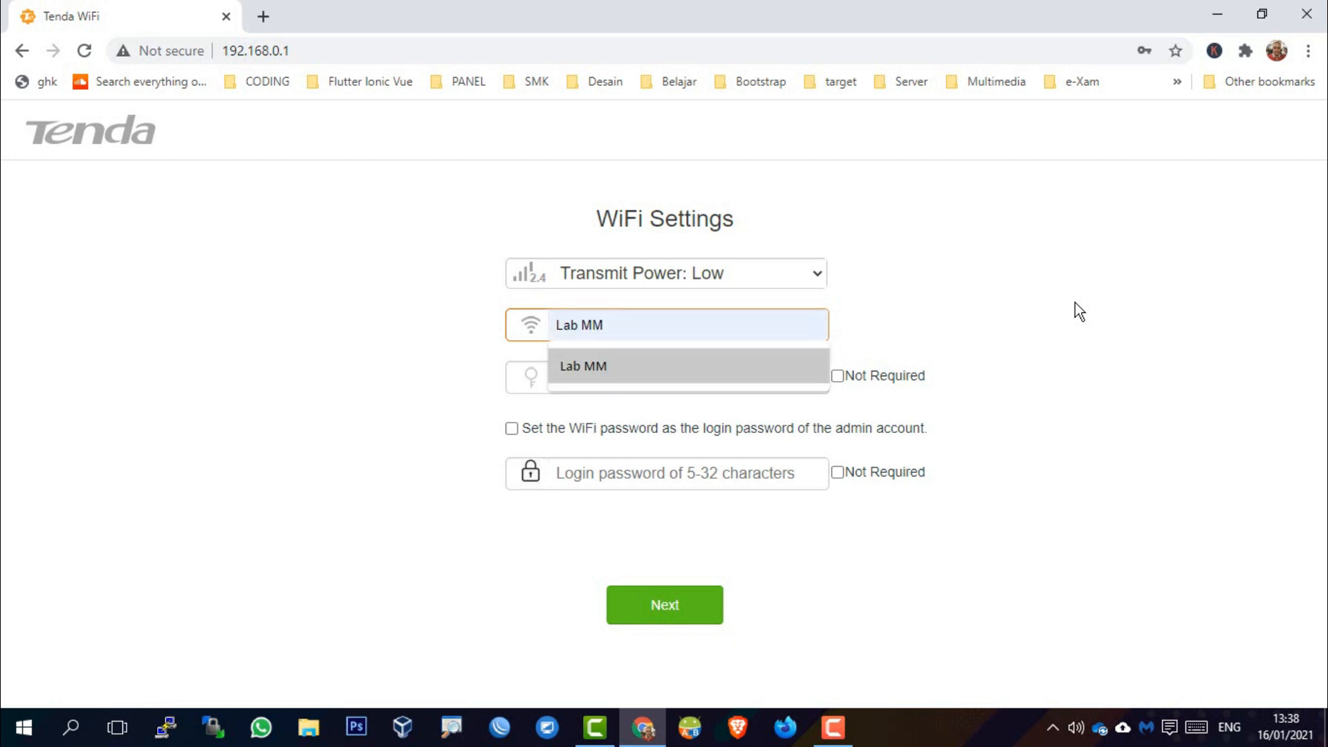
key("Return")
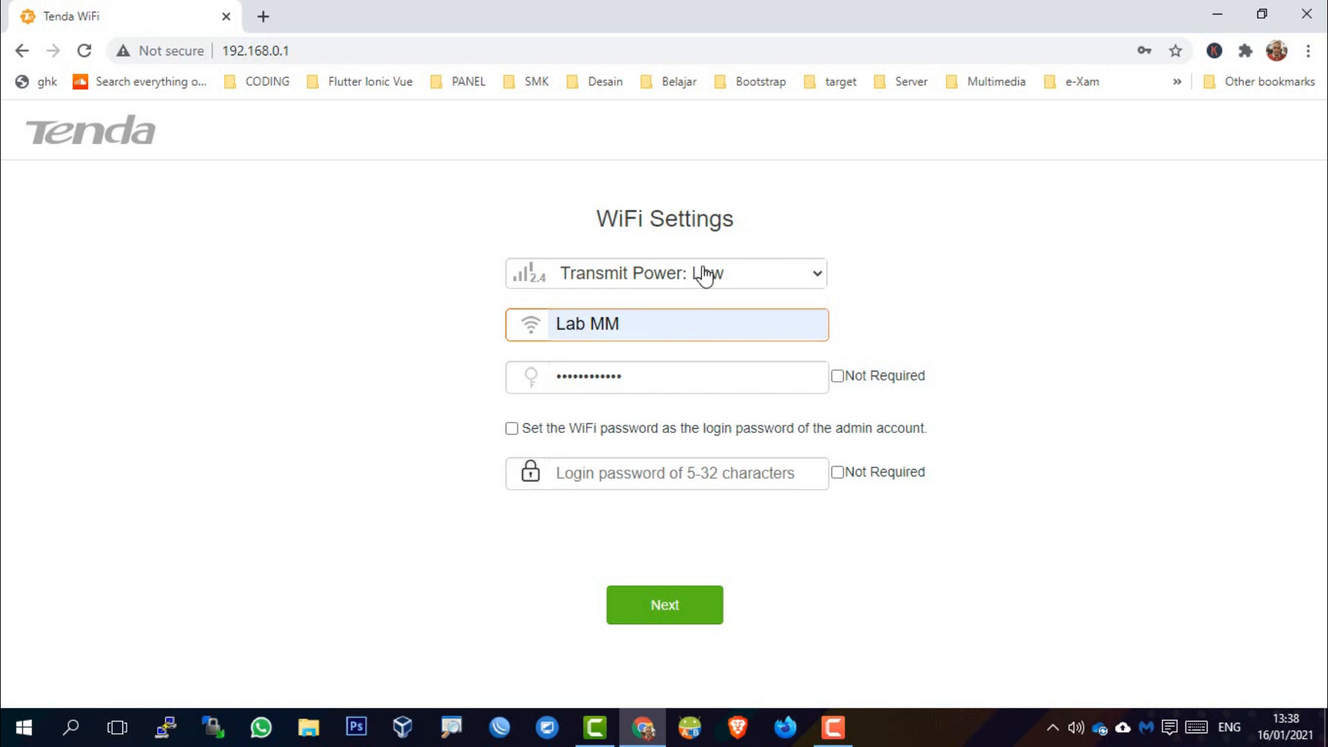
Keep the WiFi password required and reveal its current value
left_click_drag(556, 379, 693, 382)
left_click(693, 382)
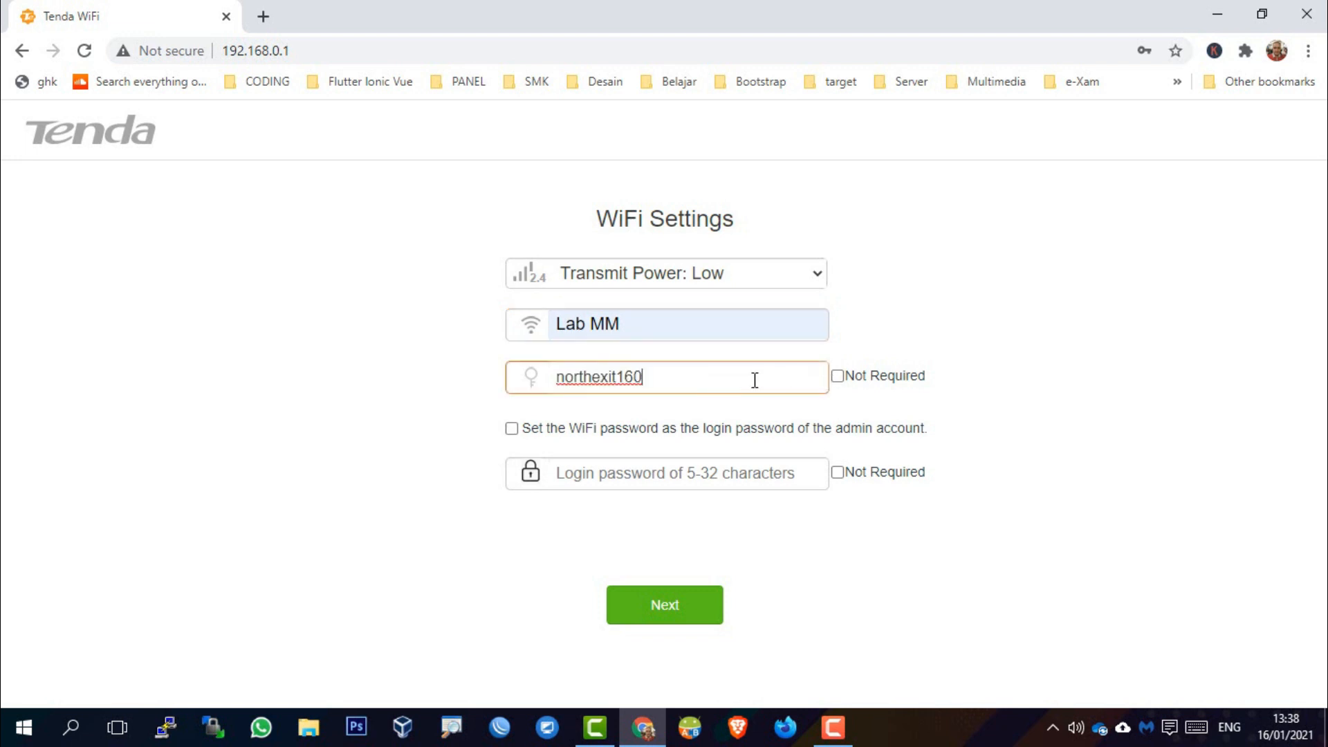
left_click_drag(755, 381, 542, 375)
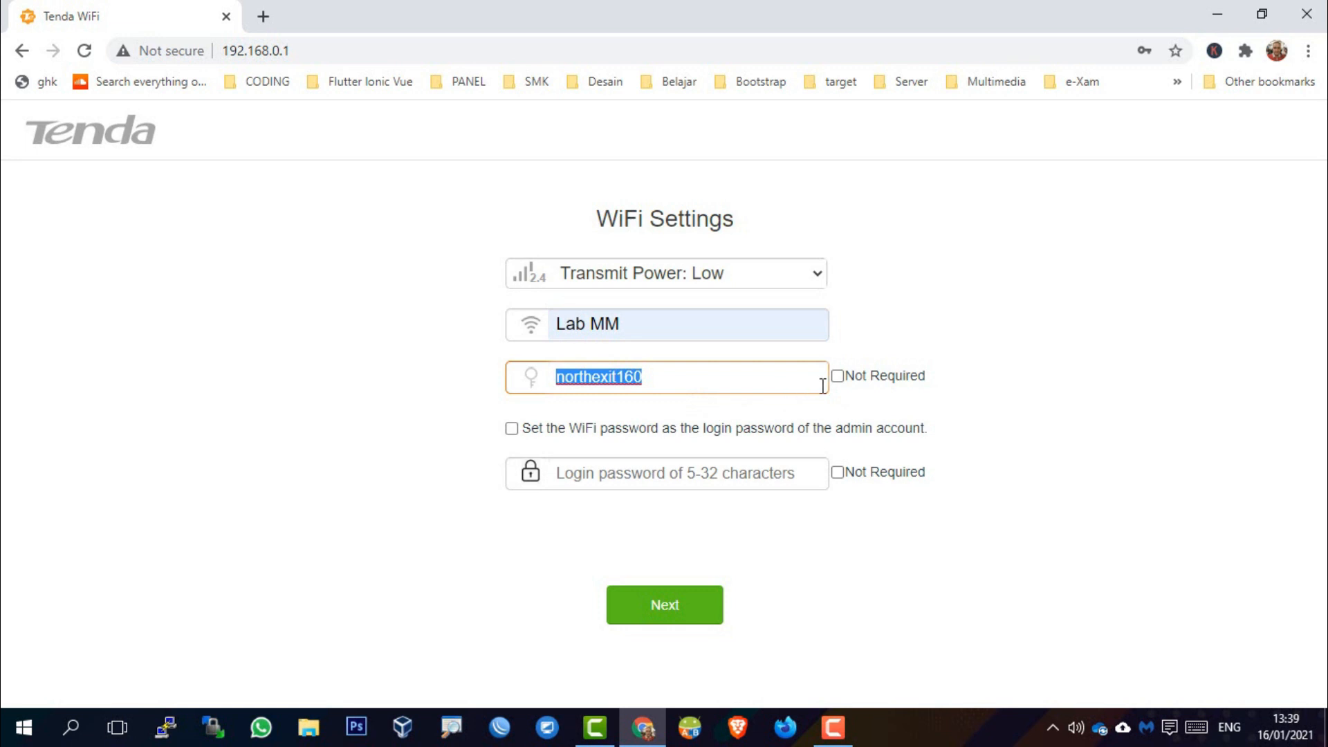
left_click(738, 382)
left_click(841, 385)
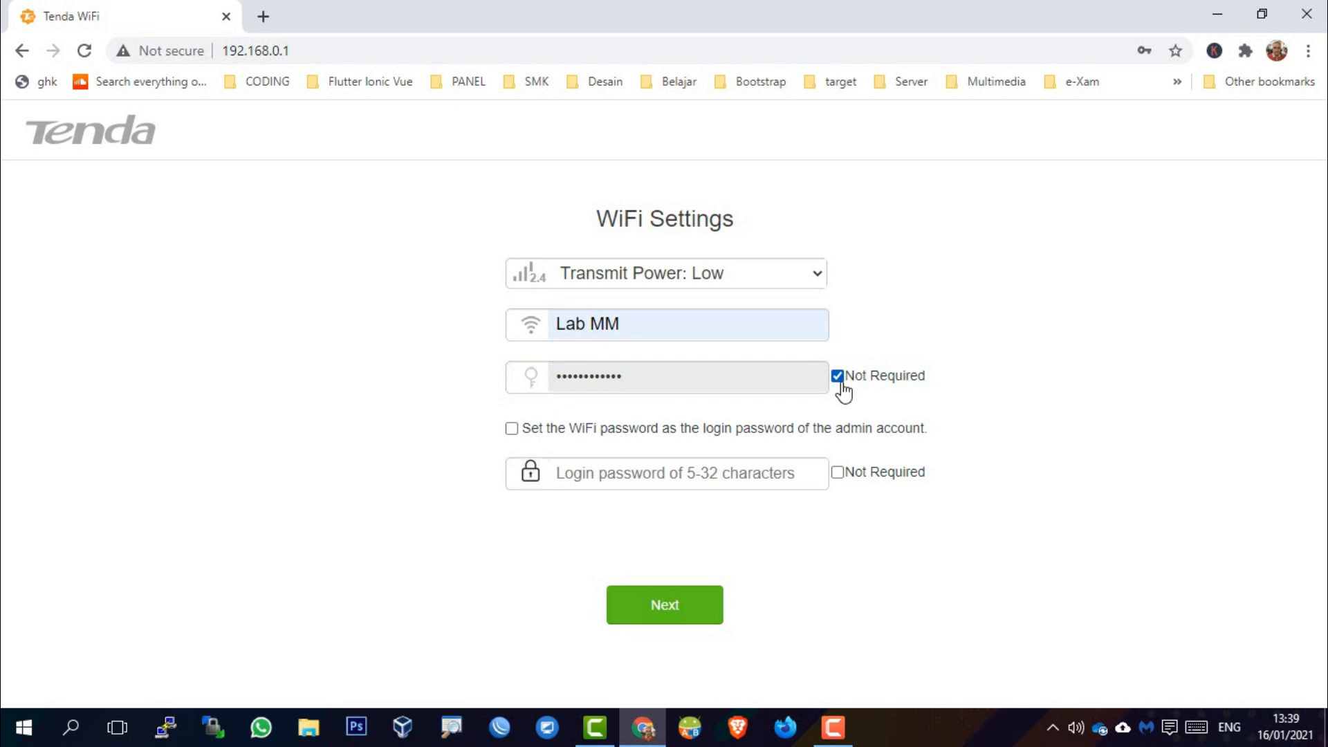
left_click(838, 379)
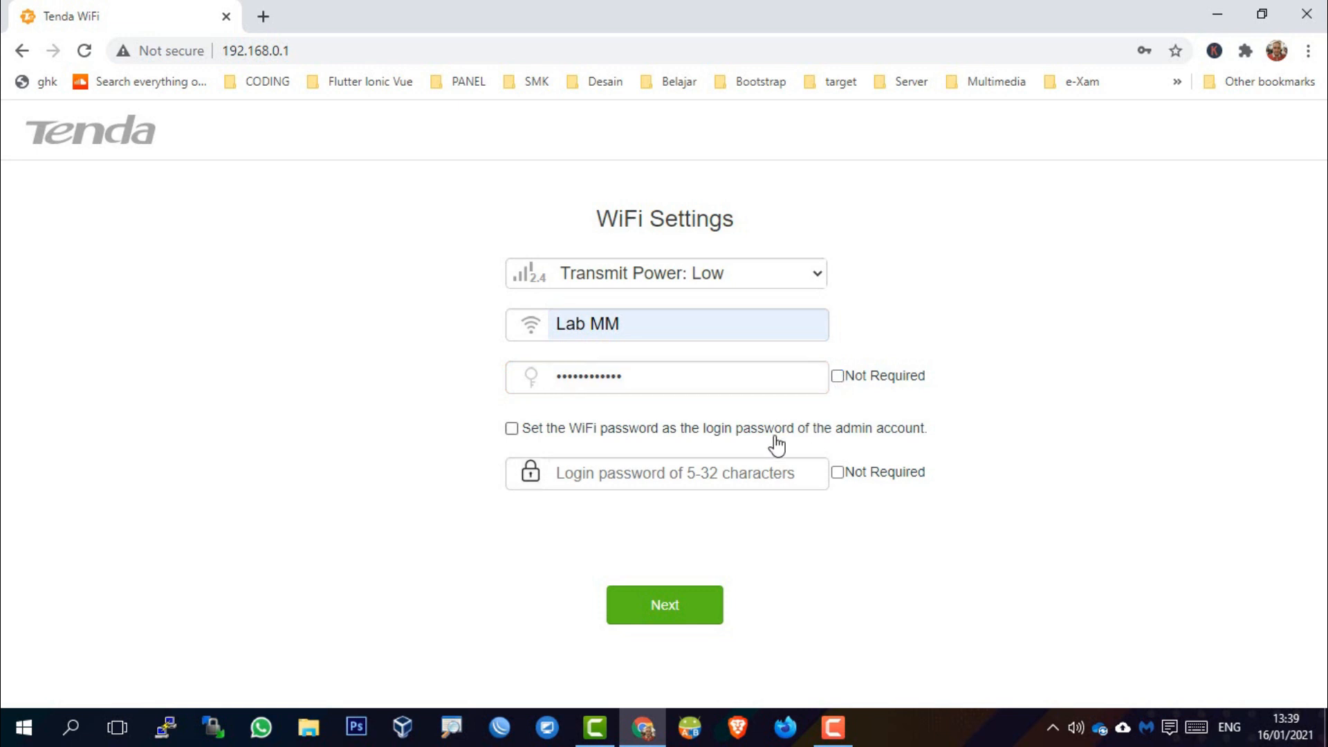
left_click(723, 383)
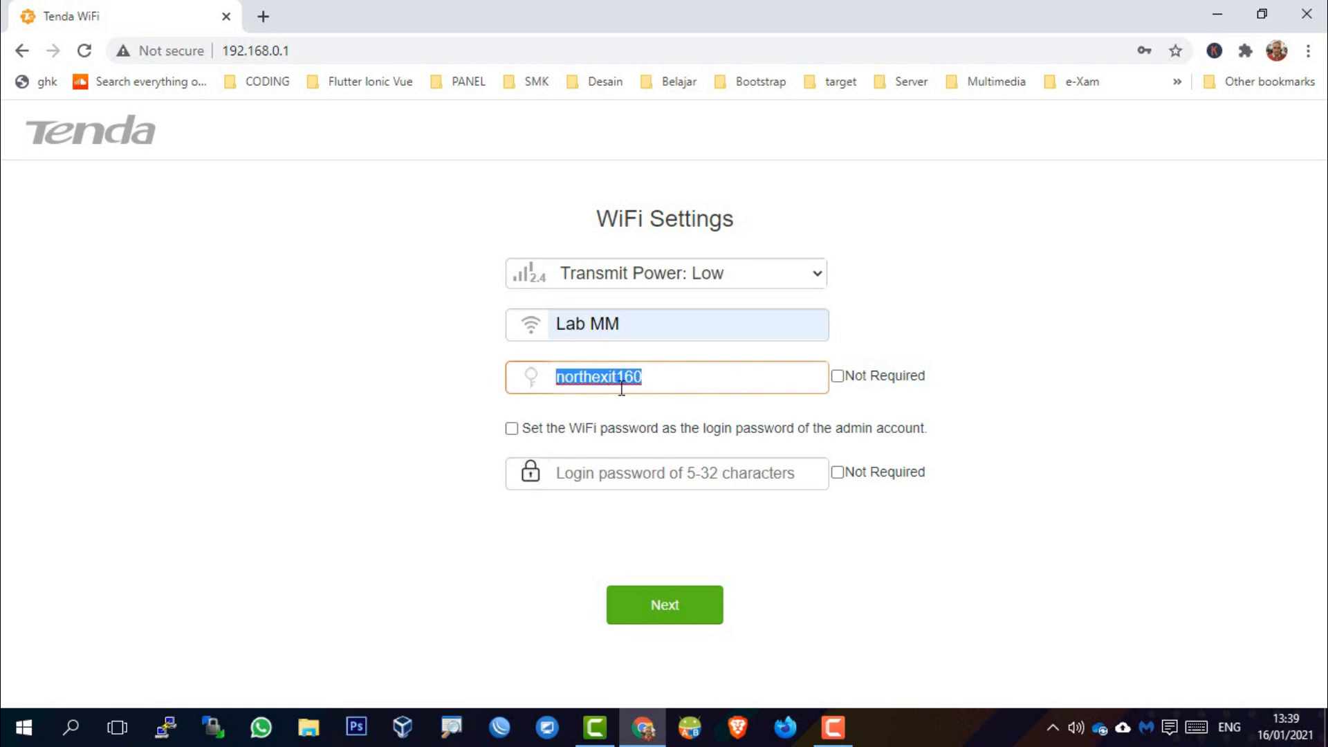
Replace the old WiFi password with a new one
left_click(747, 377)
key("BackSpace")
key("BackSpace")
key("BackSpace")
key("BackSpace")
key("BackSpace")
key("BackSpace")
key("BackSpace")
key("BackSpace")
key("BackSpace")
key("BackSpace")
key("BackSpace")
key("BackSpace")
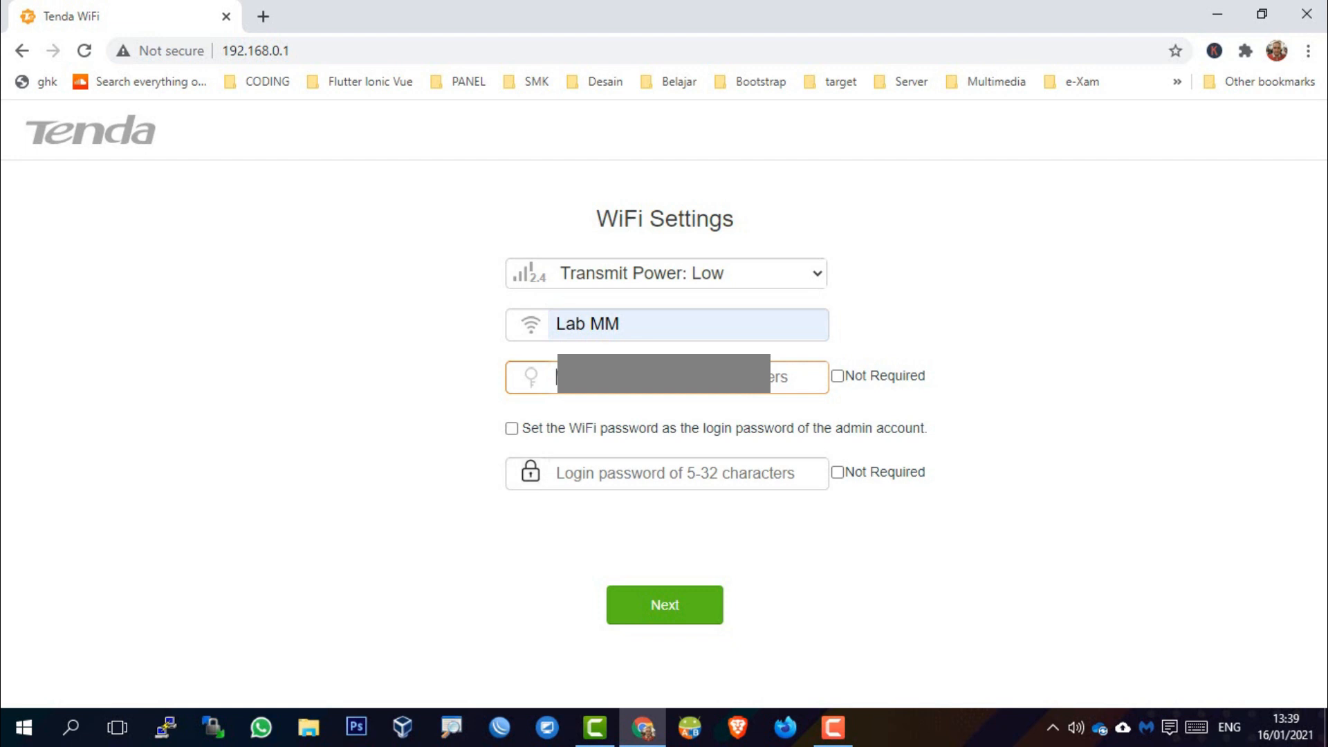
key("BackSpace")
Set a separate admin login password instead of reusing the WiFi password, and apply the settings
left_click(673, 471)
left_click(838, 472)
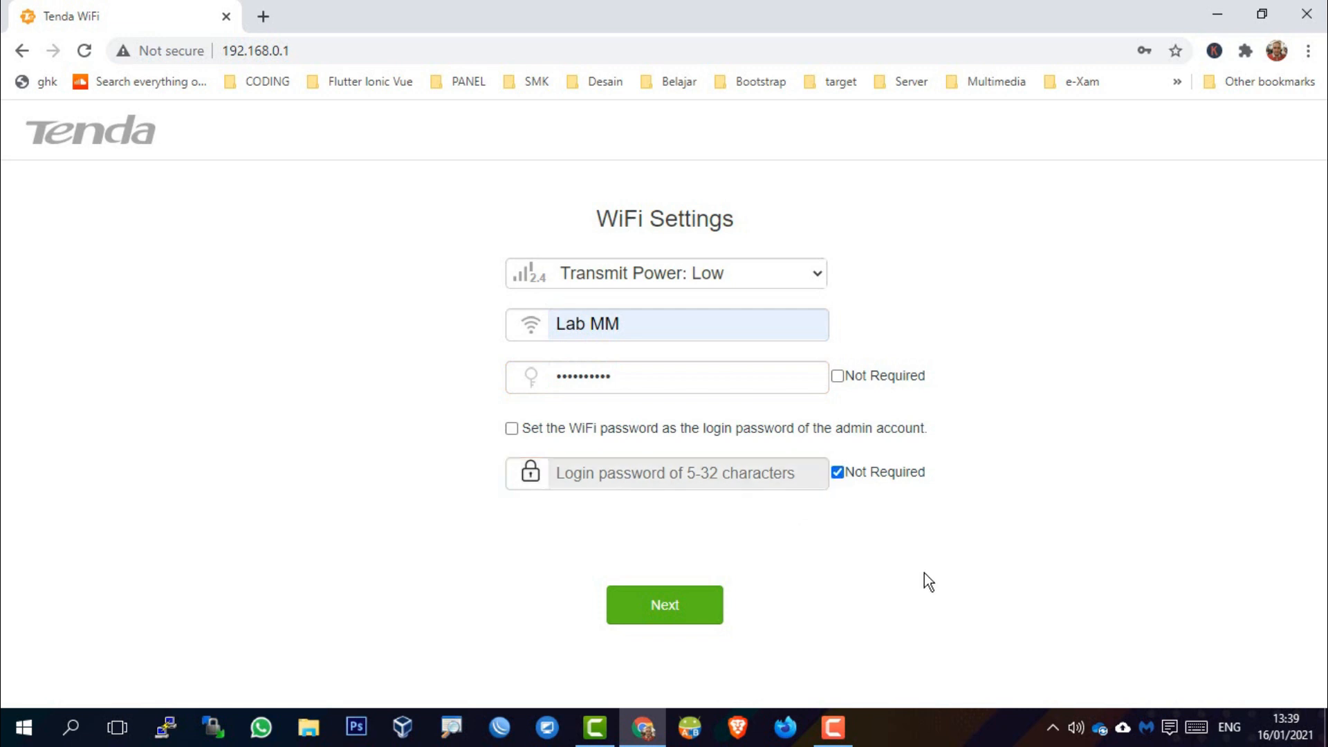
left_click(839, 473)
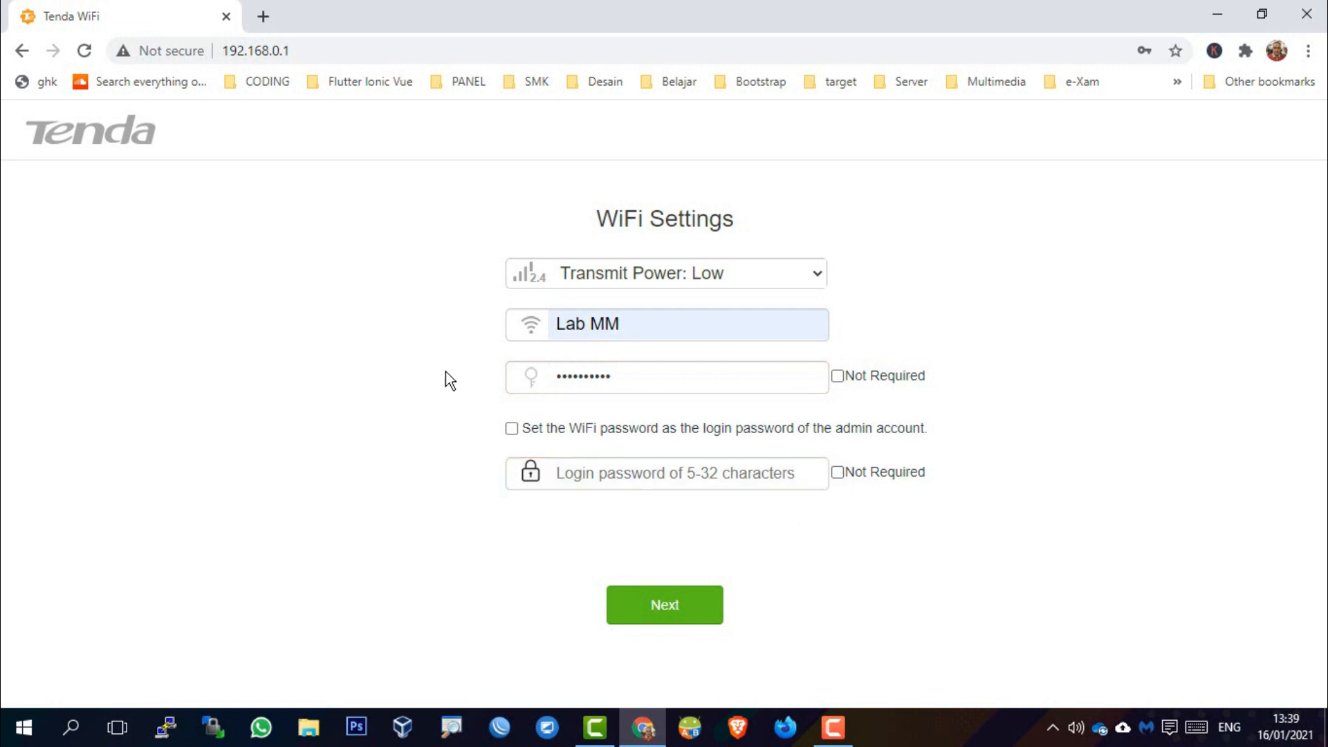
left_click(511, 430)
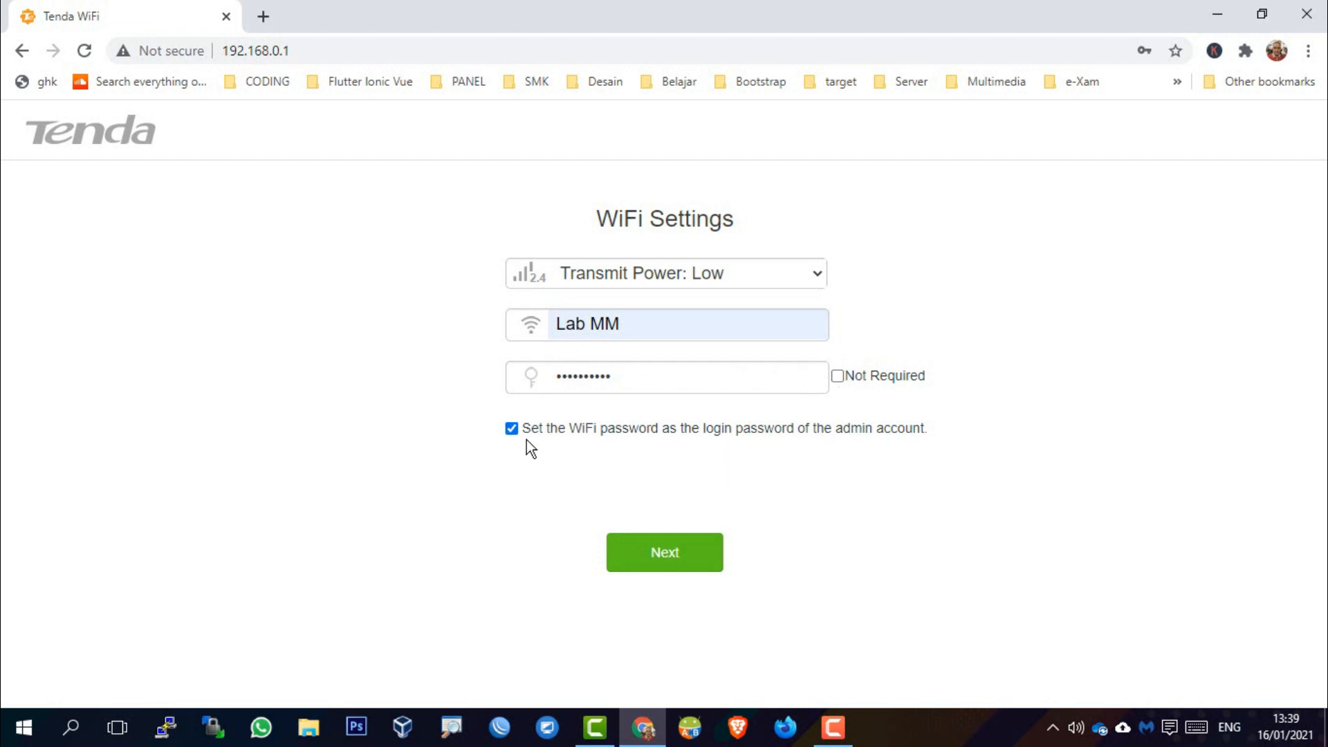
left_click(511, 428)
left_click(620, 471)
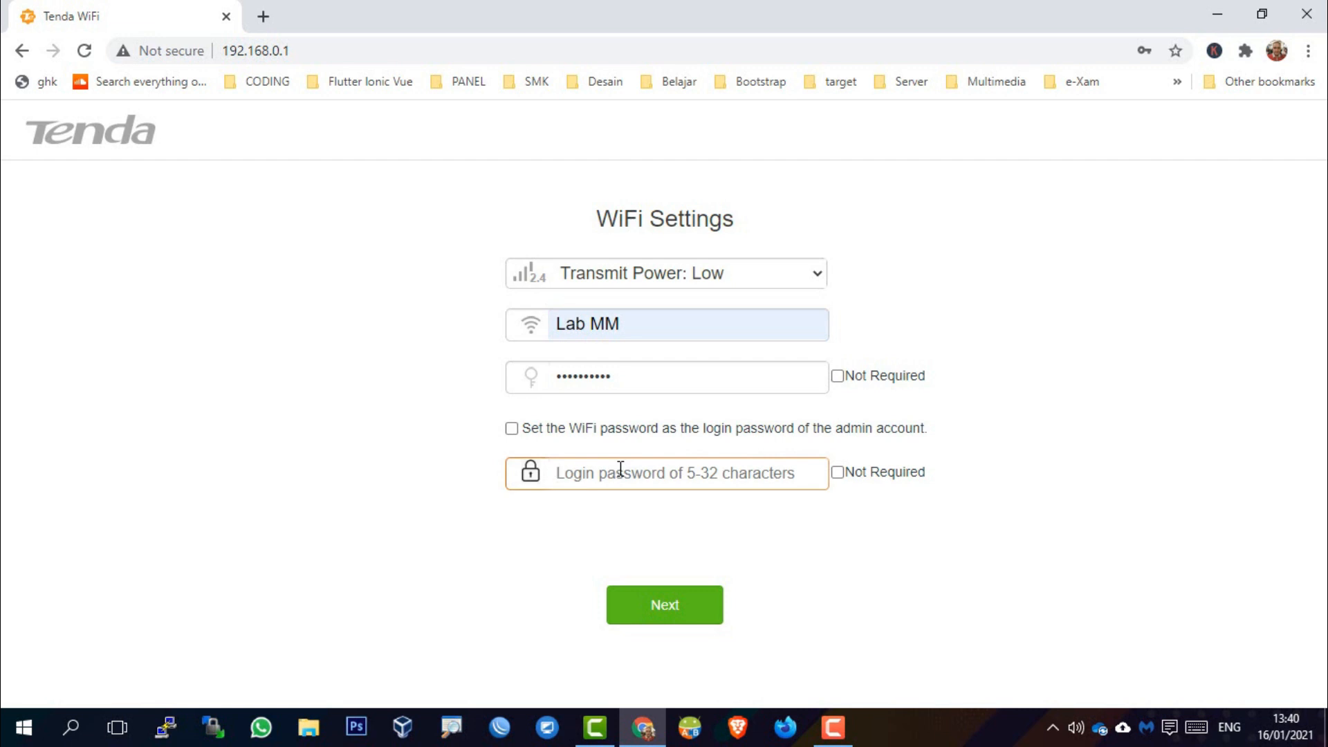
type("•")
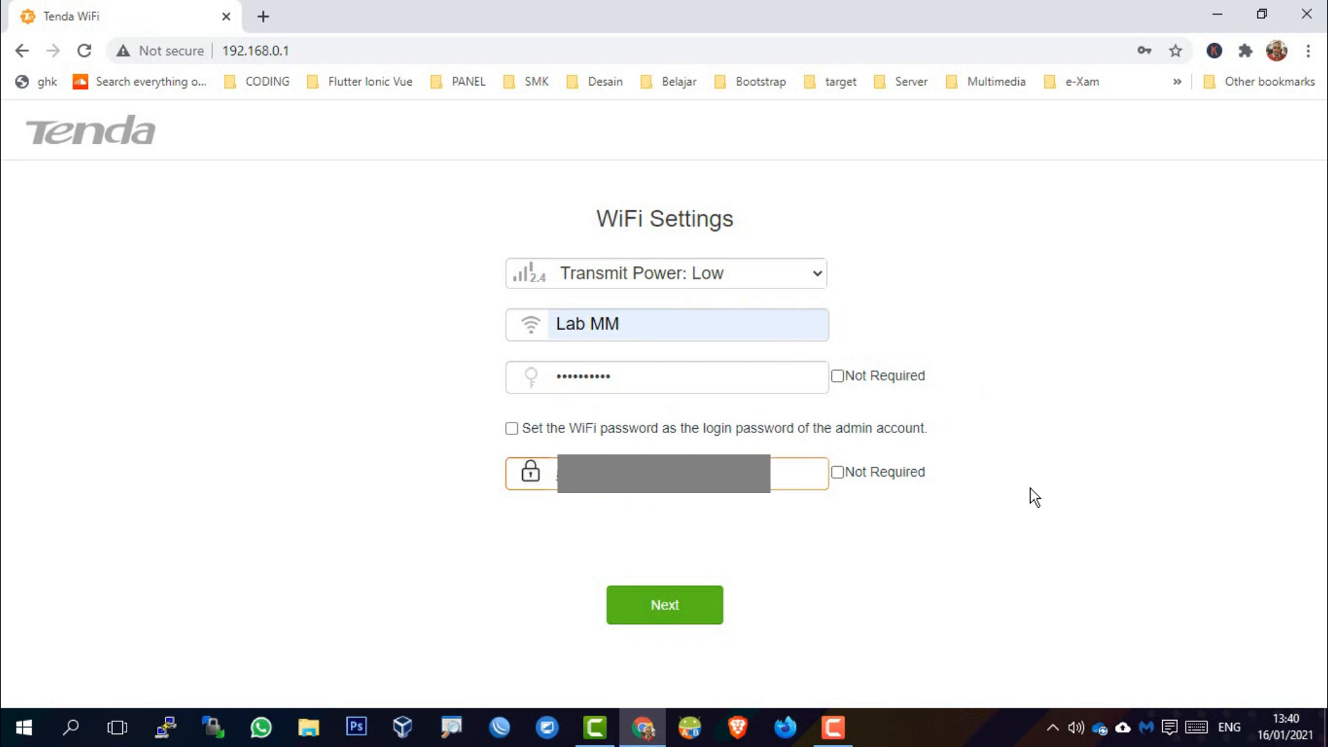
left_click(681, 624)
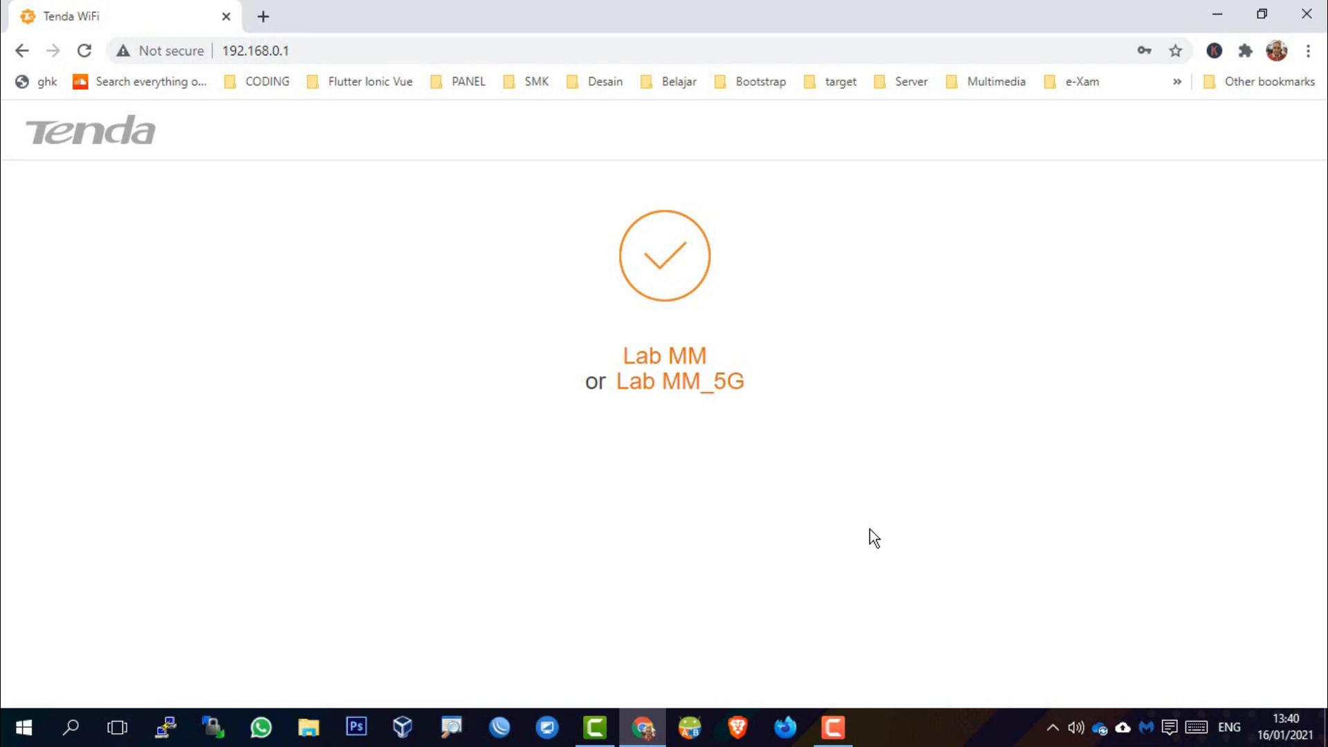
Confirm the networks are Lab MM and Lab MM_5G and the PC has joined Lab MM
left_click_drag(625, 356, 711, 355)
left_click(734, 356)
left_click_drag(618, 382, 749, 385)
left_click(764, 414)
left_click(1050, 728)
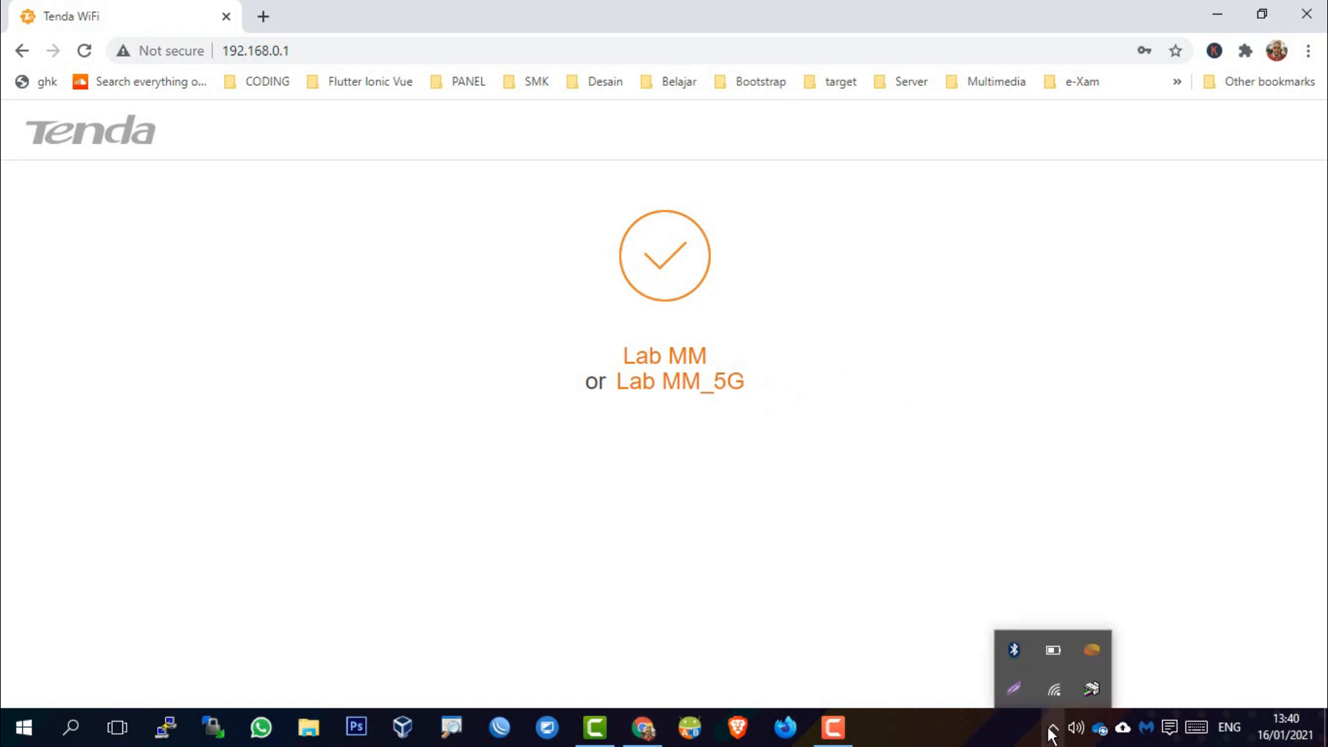
left_click(1054, 694)
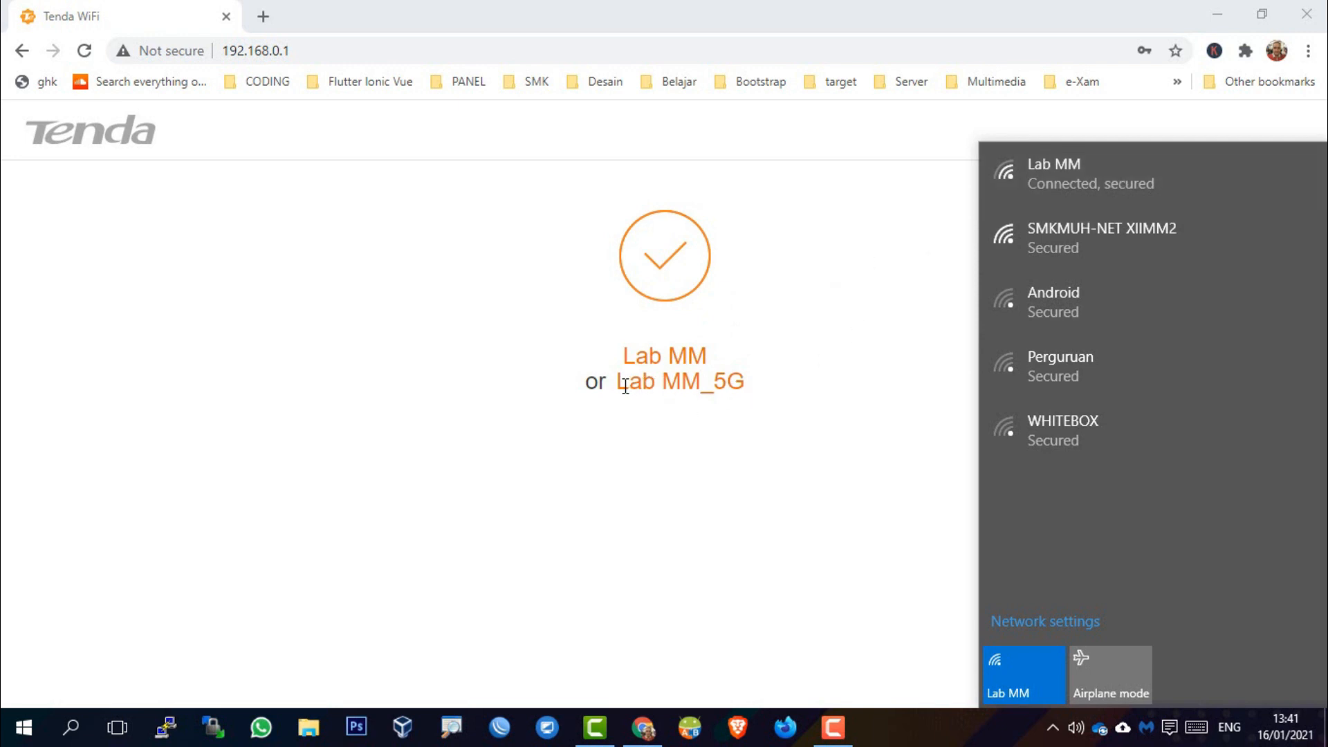
left_click_drag(624, 385, 864, 409)
left_click(865, 408)
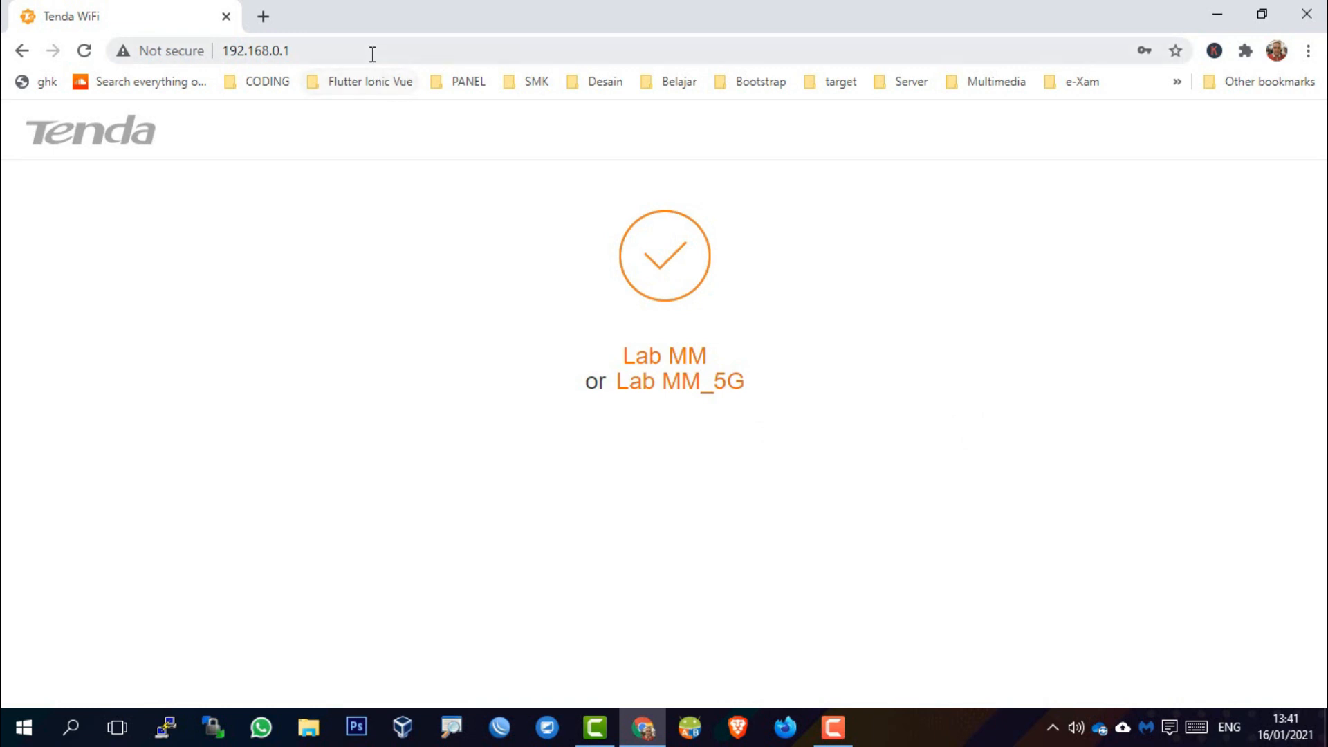
left_click(438, 50)
left_click(438, 49)
key("BackSpace")
key("BackSpace")
key("BackSpace")
key("BackSpace")
key("BackSpace")
key("BackSpace")
key("BackSpace")
key("BackSpace")
key("BackSpace")
key("BackSpace")
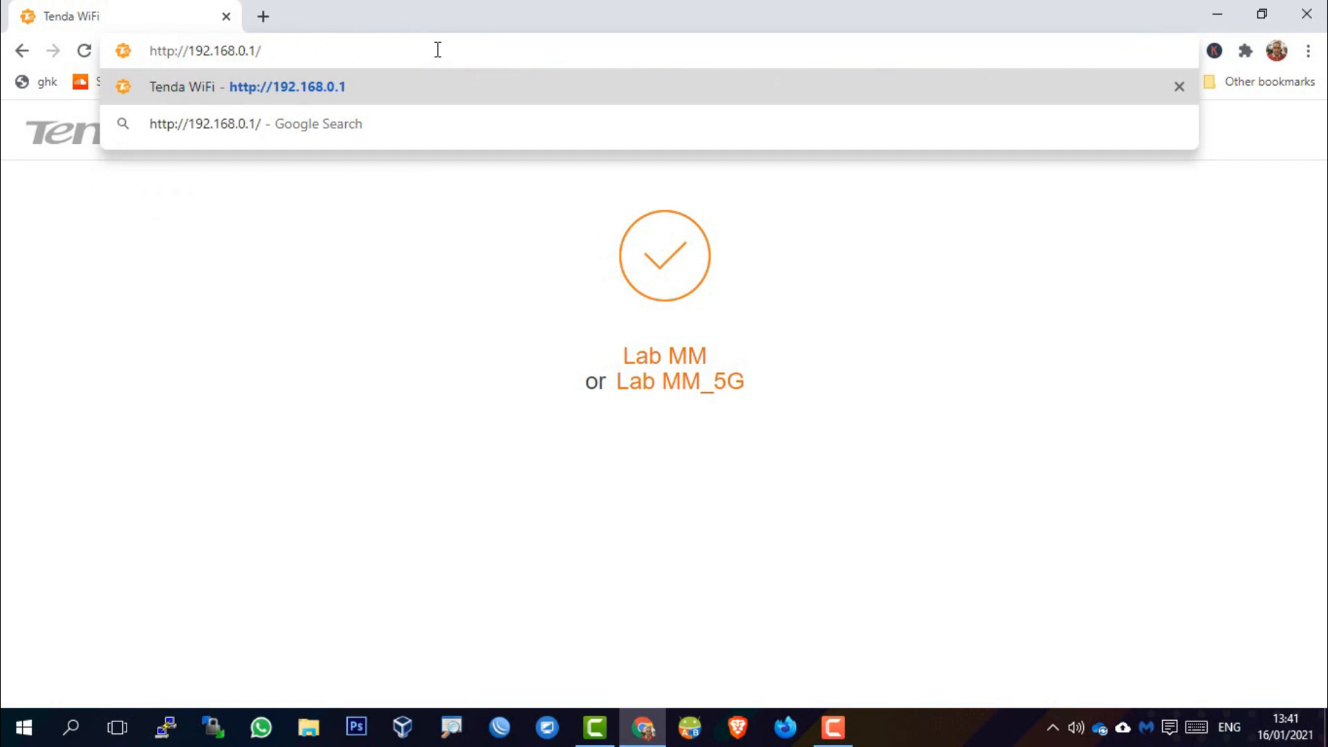
Load 192.168.0.1 and log in with the admin login password
key("Return")
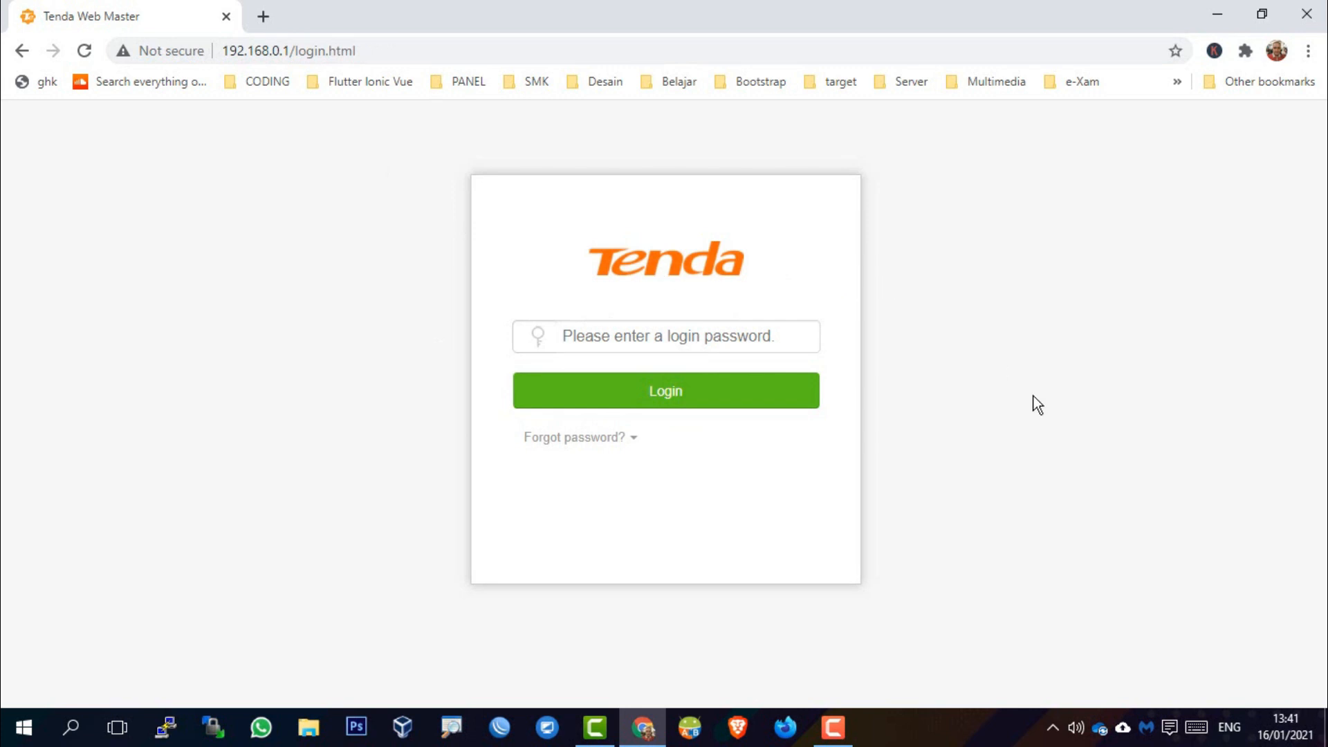
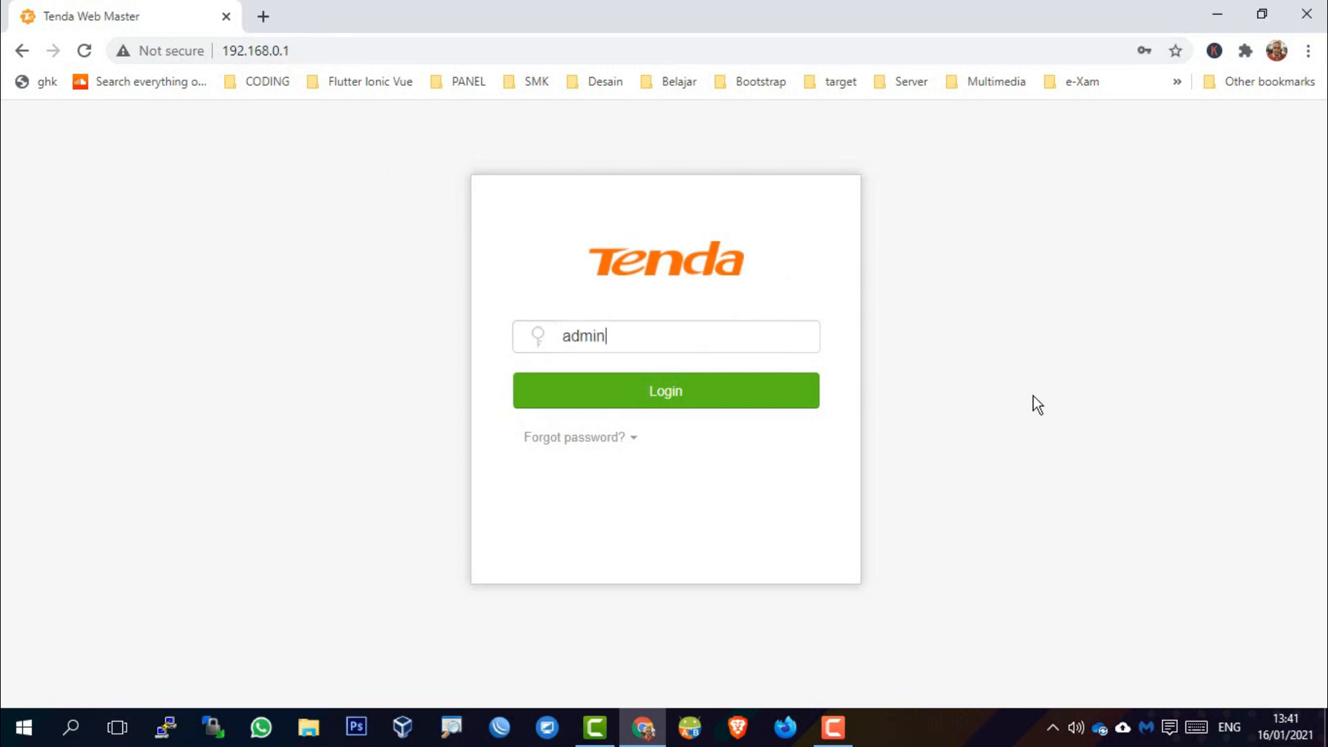
left_click(730, 399)
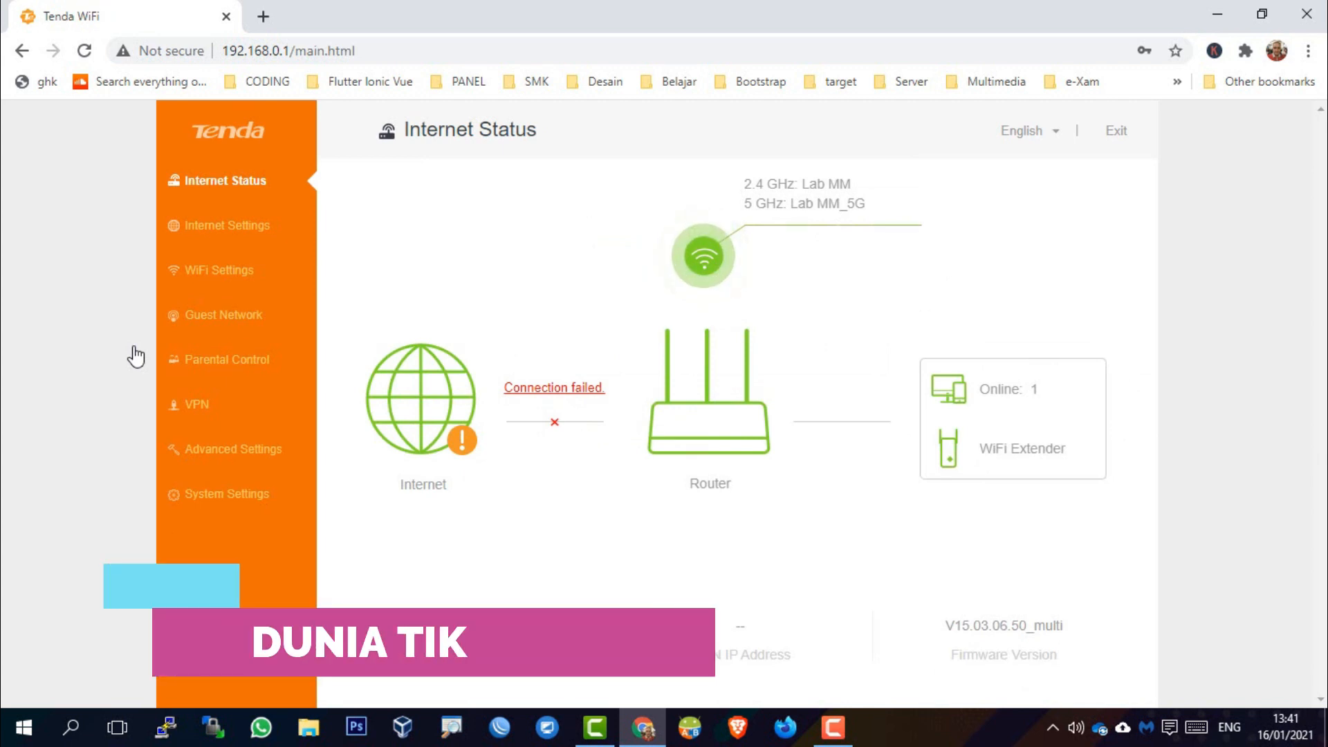
Switch Chrome to full screen with F11 to view the Internet Status dashboard
key("F11")
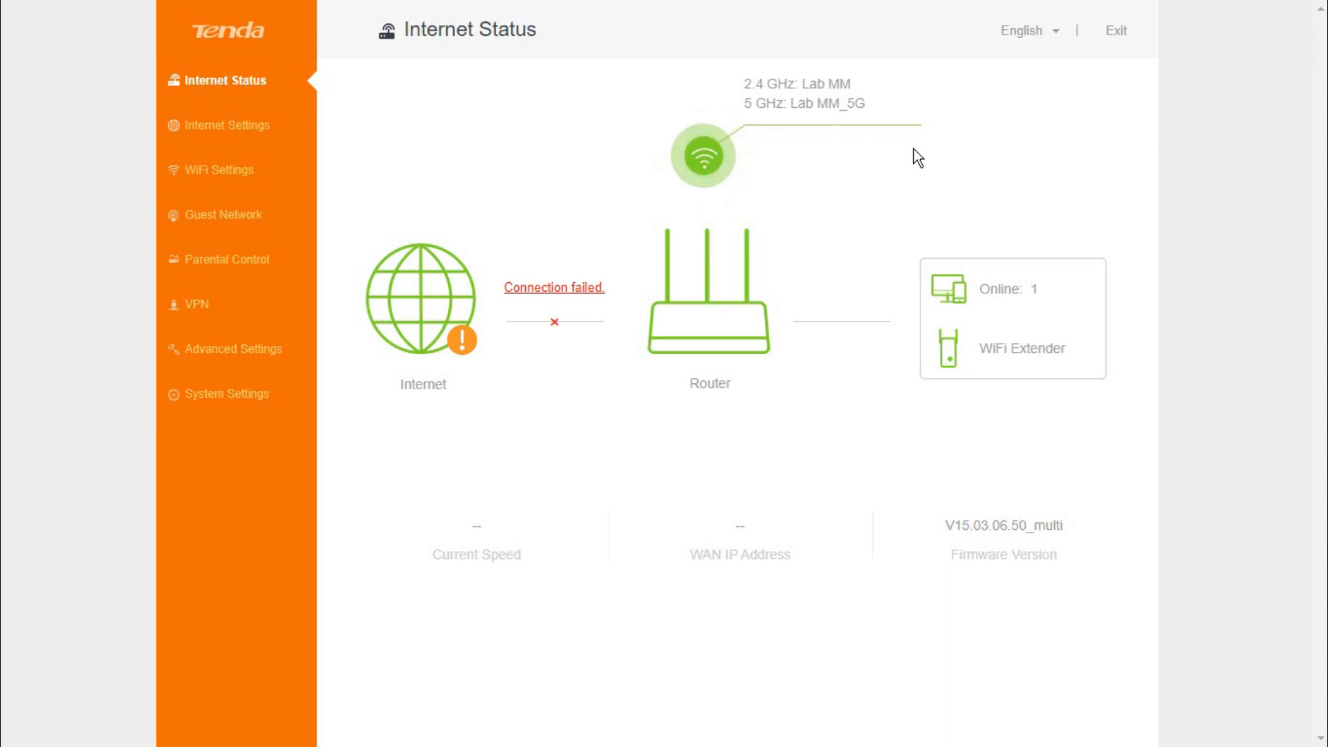
Go from Advanced Settings and Internet Settings to the System Settings page, dismissing the license notice
left_click(268, 354)
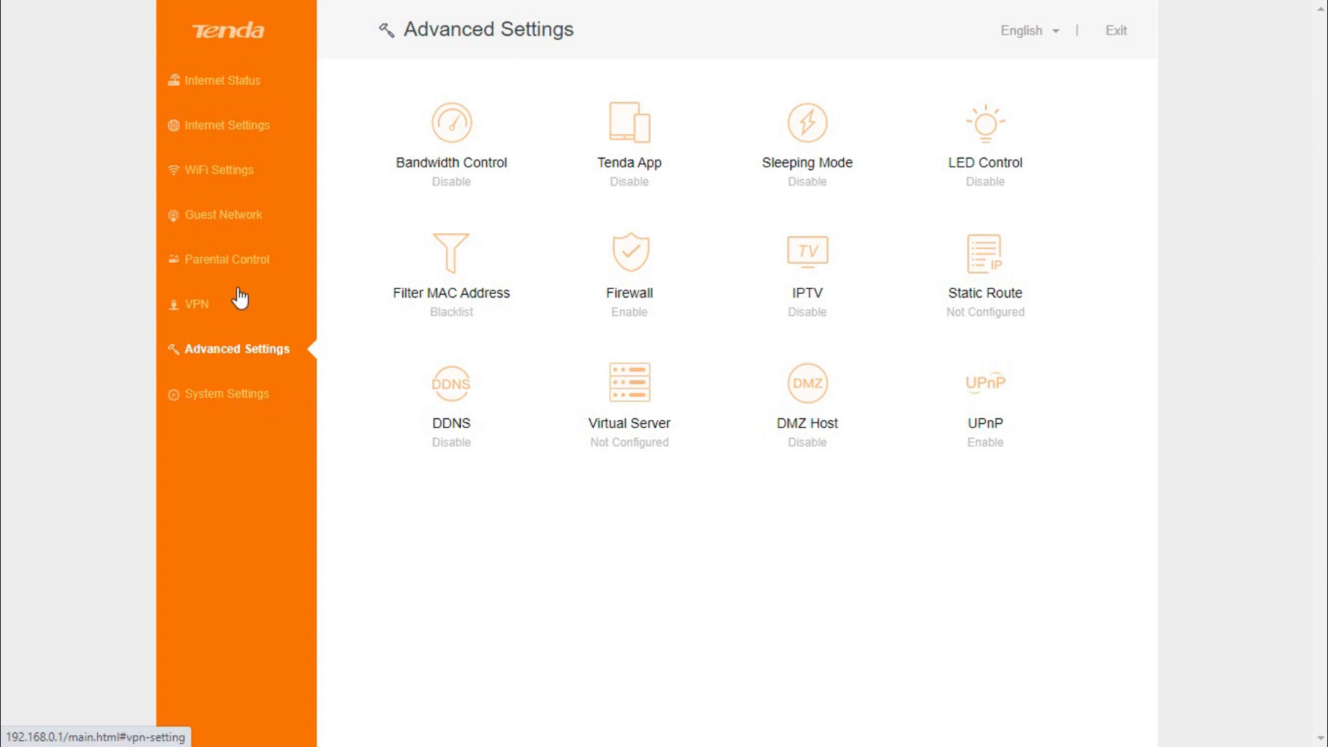
left_click(251, 138)
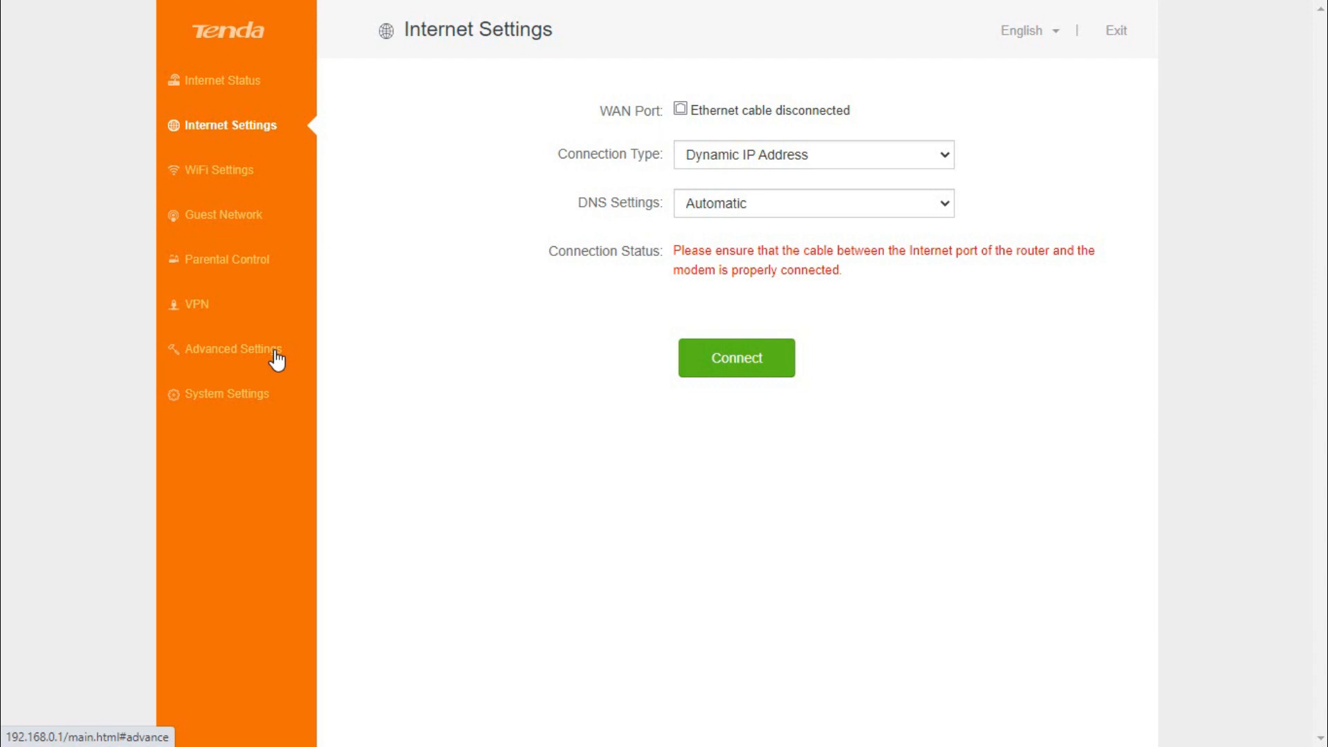
left_click(263, 402)
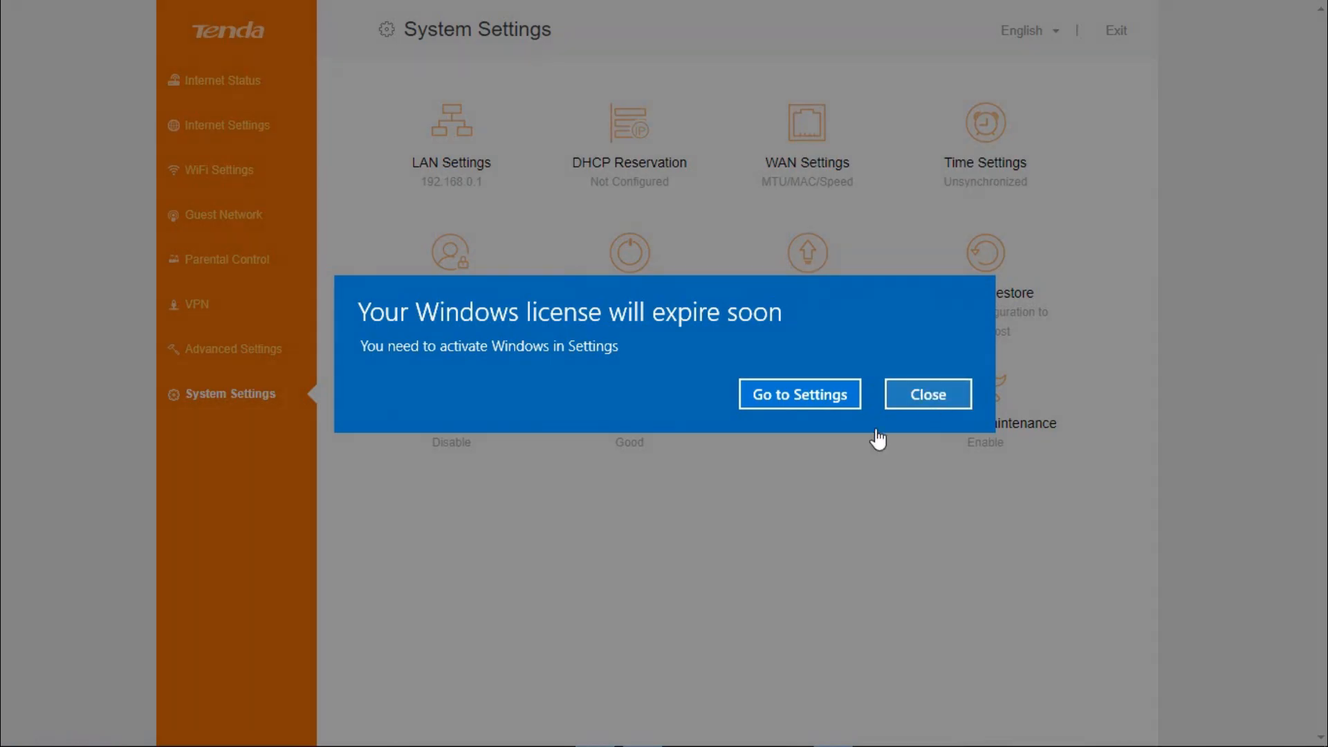
left_click(928, 394)
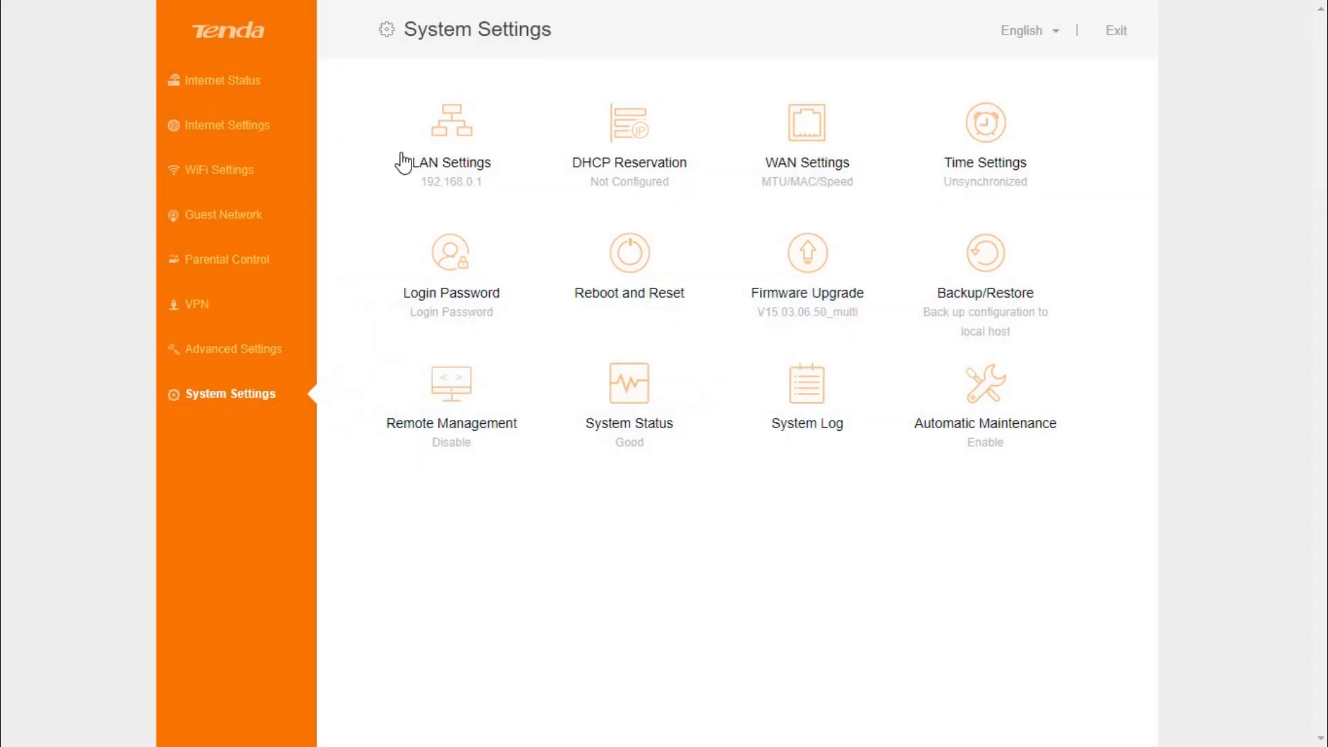
Change the router's LAN IP address to 192.168.0.160 in LAN Settings
left_click(461, 144)
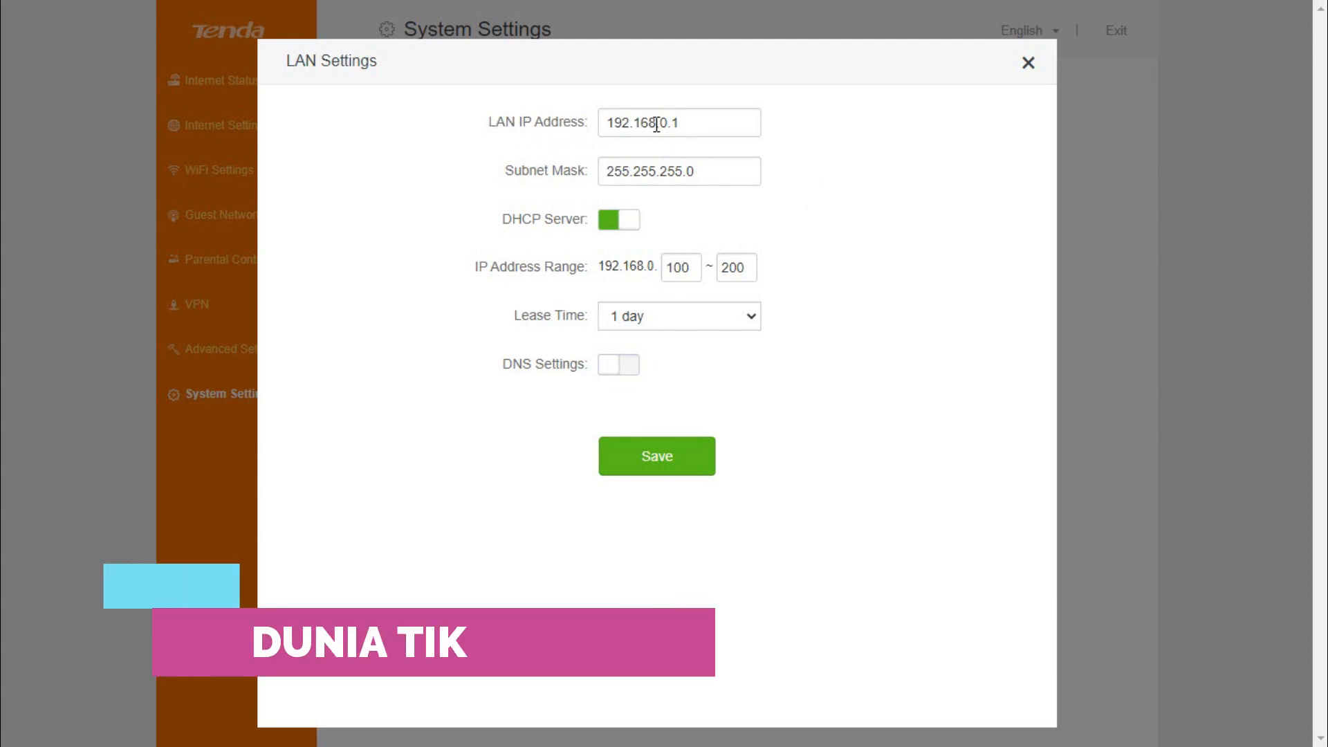
left_click(714, 123)
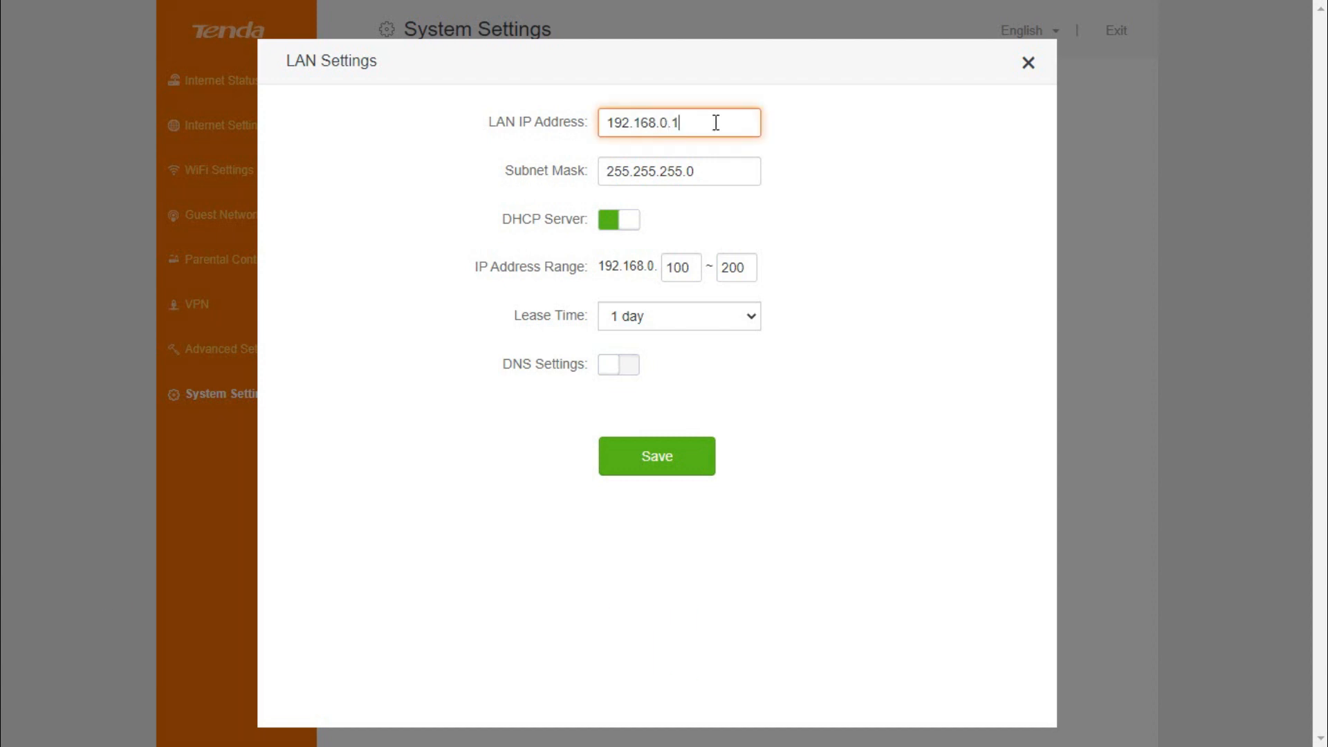
type("60")
left_click_drag(497, 215, 675, 213)
left_click(834, 218)
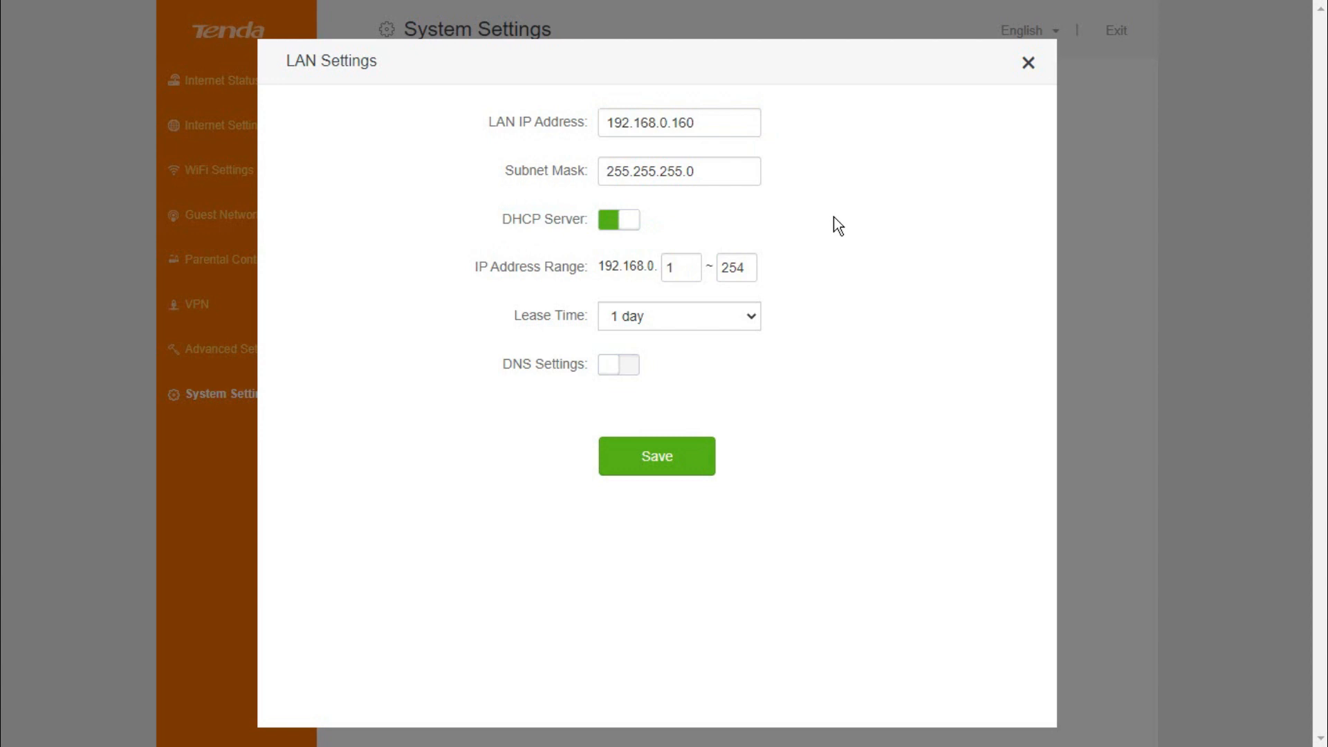
Turn off the DHCP server, keep subnet mask 255.255.255.0, and save the LAN settings
left_click(621, 221)
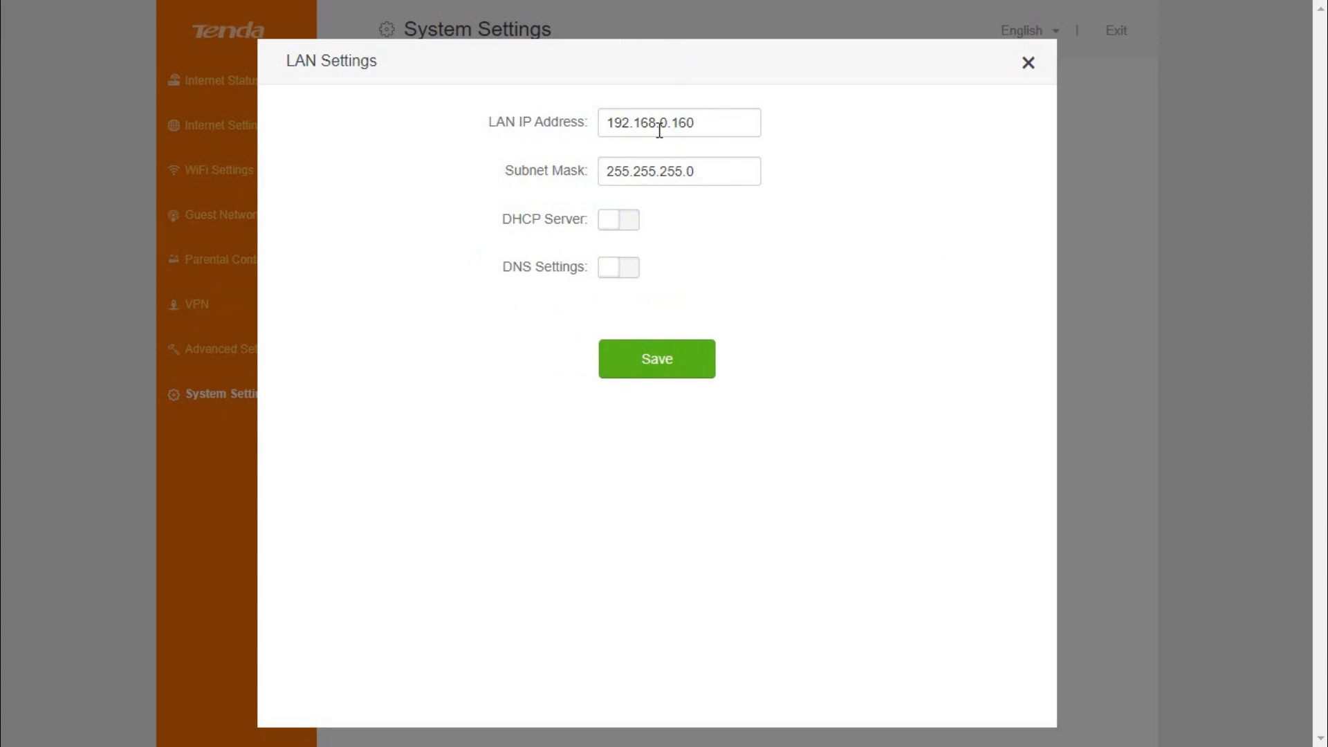
left_click_drag(612, 123, 762, 159)
left_click(760, 162)
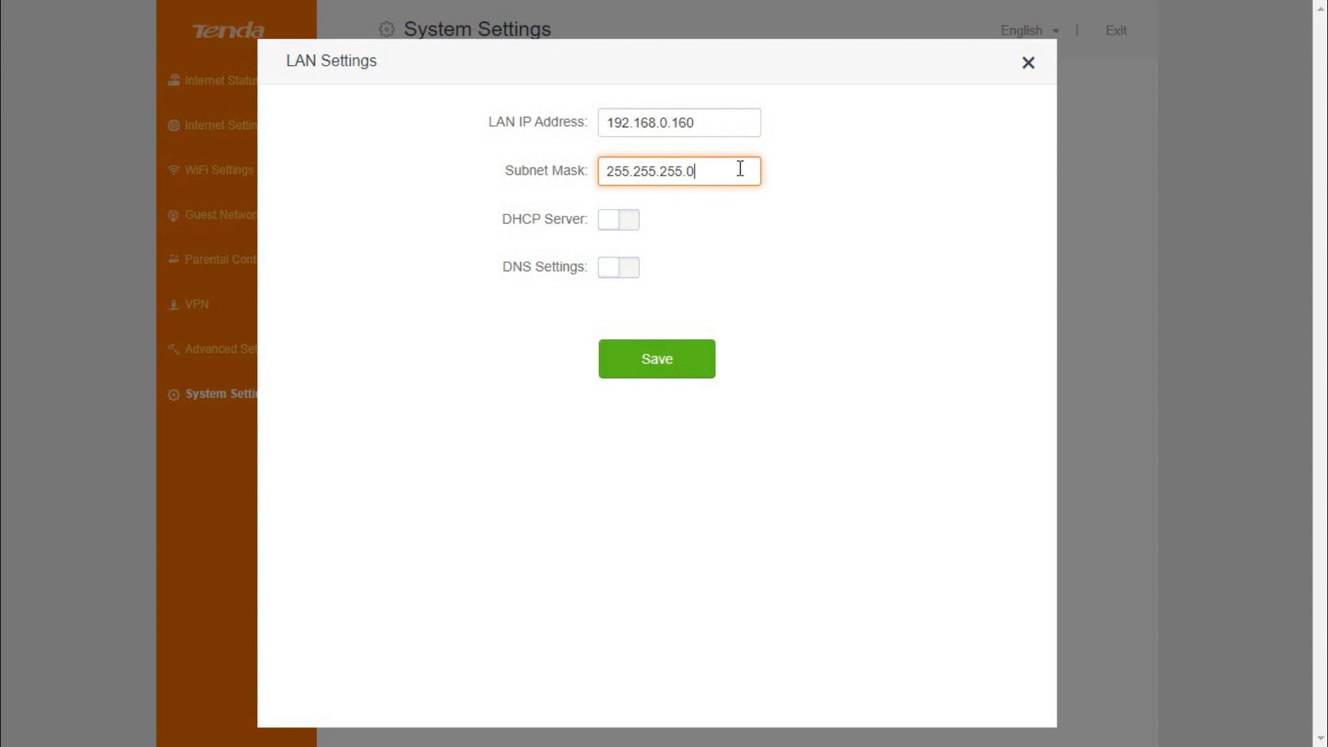
left_click(709, 119)
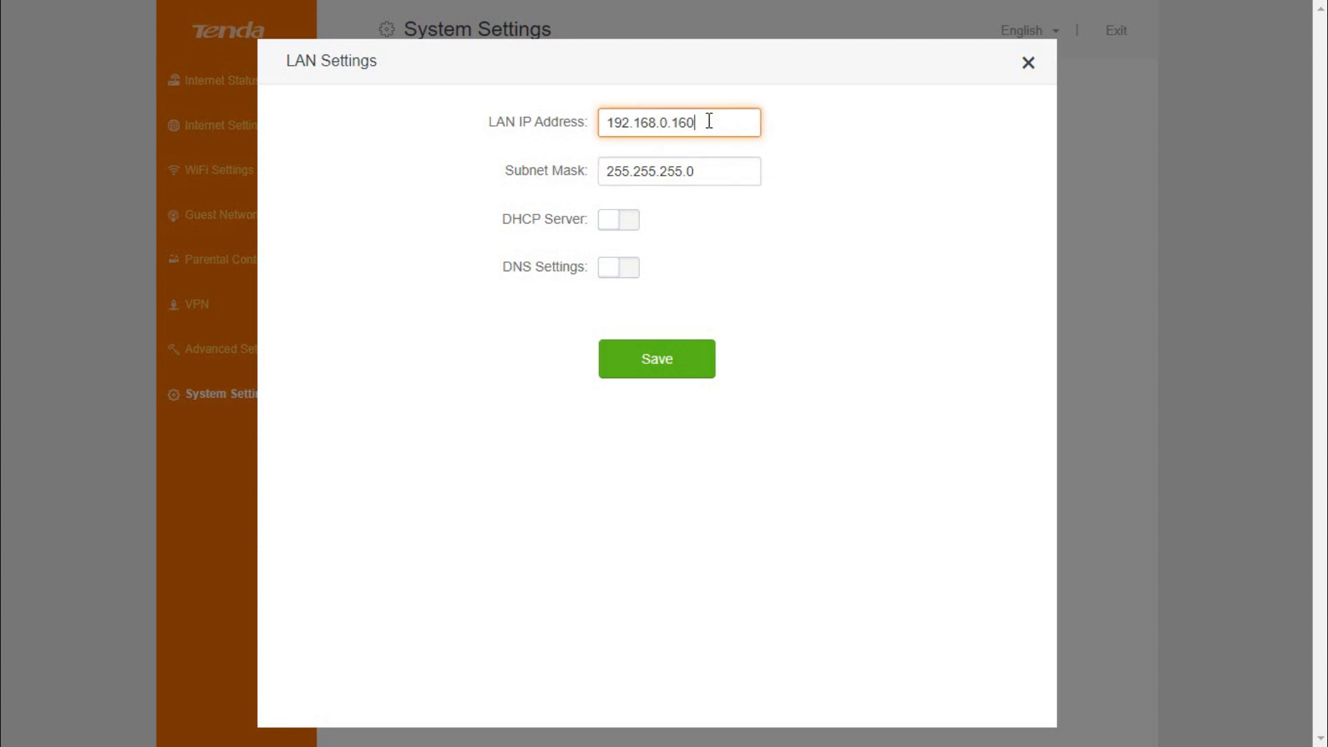
left_click(717, 173)
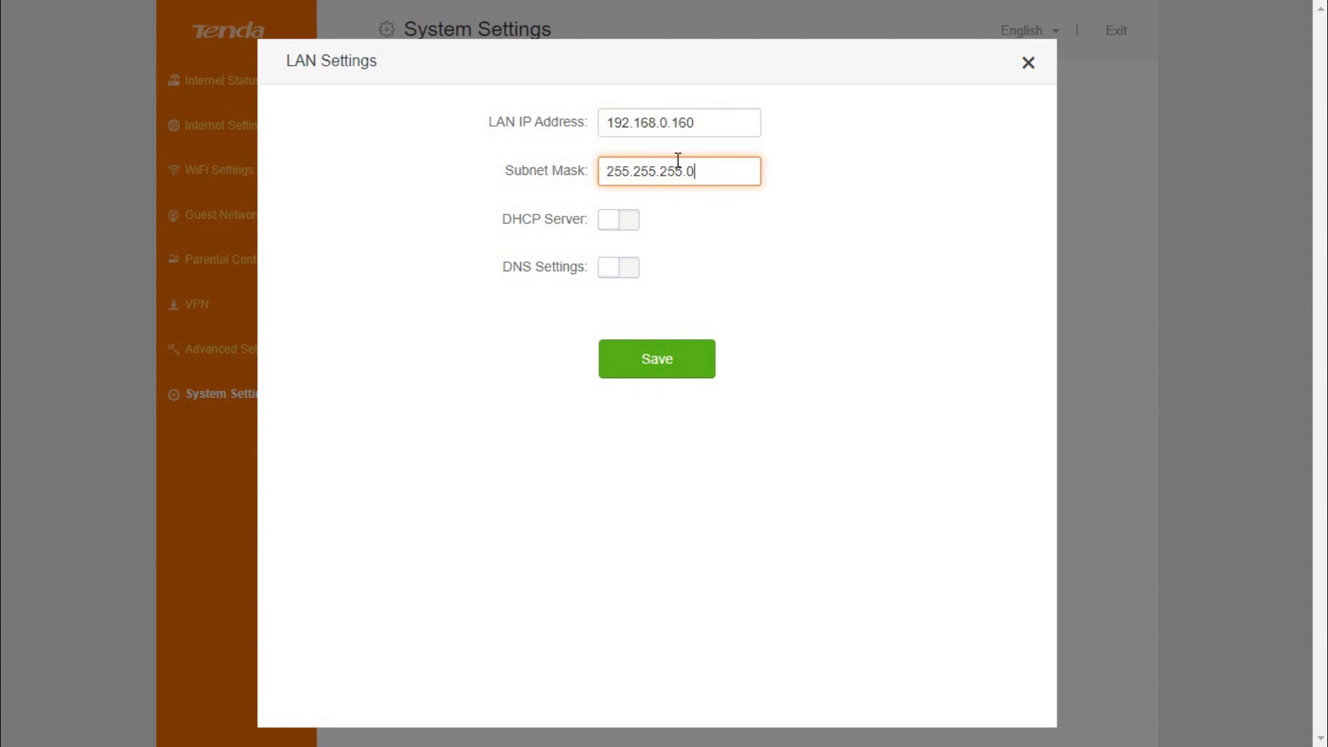
left_click(719, 121)
left_click(717, 173)
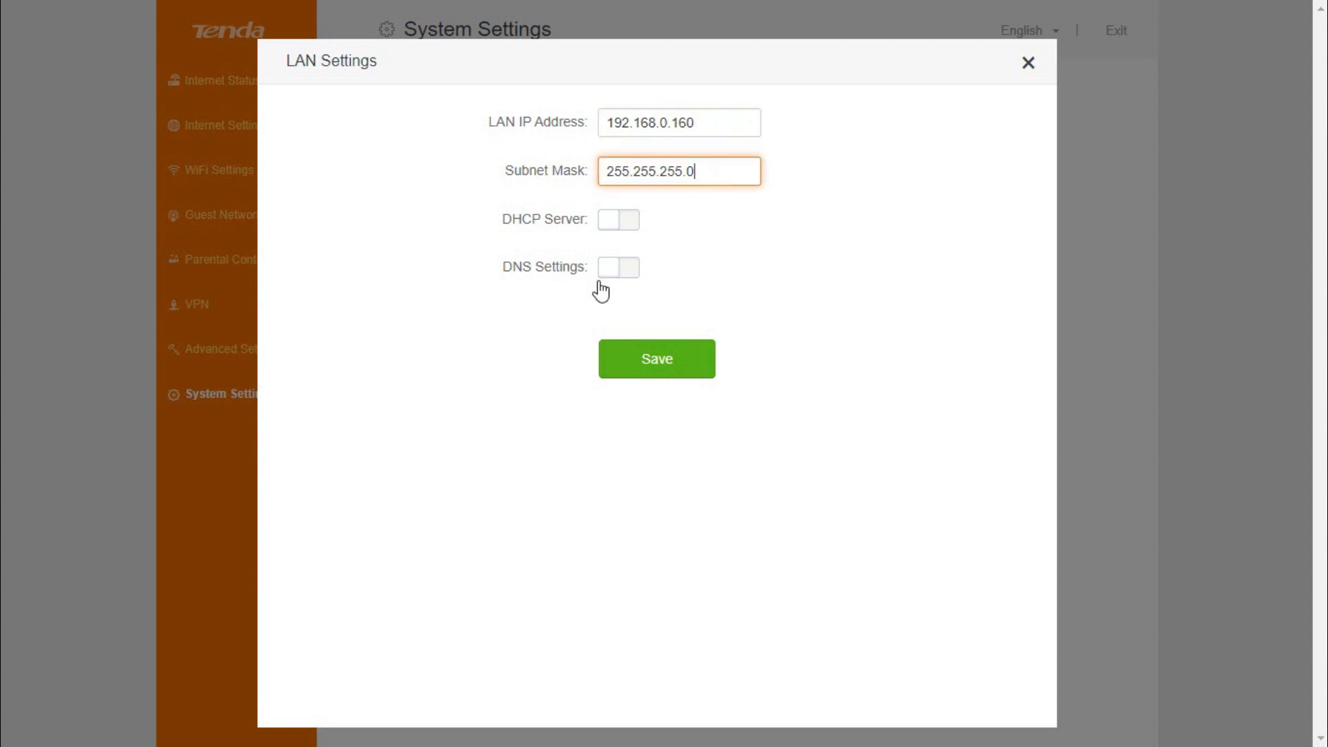
left_click(663, 371)
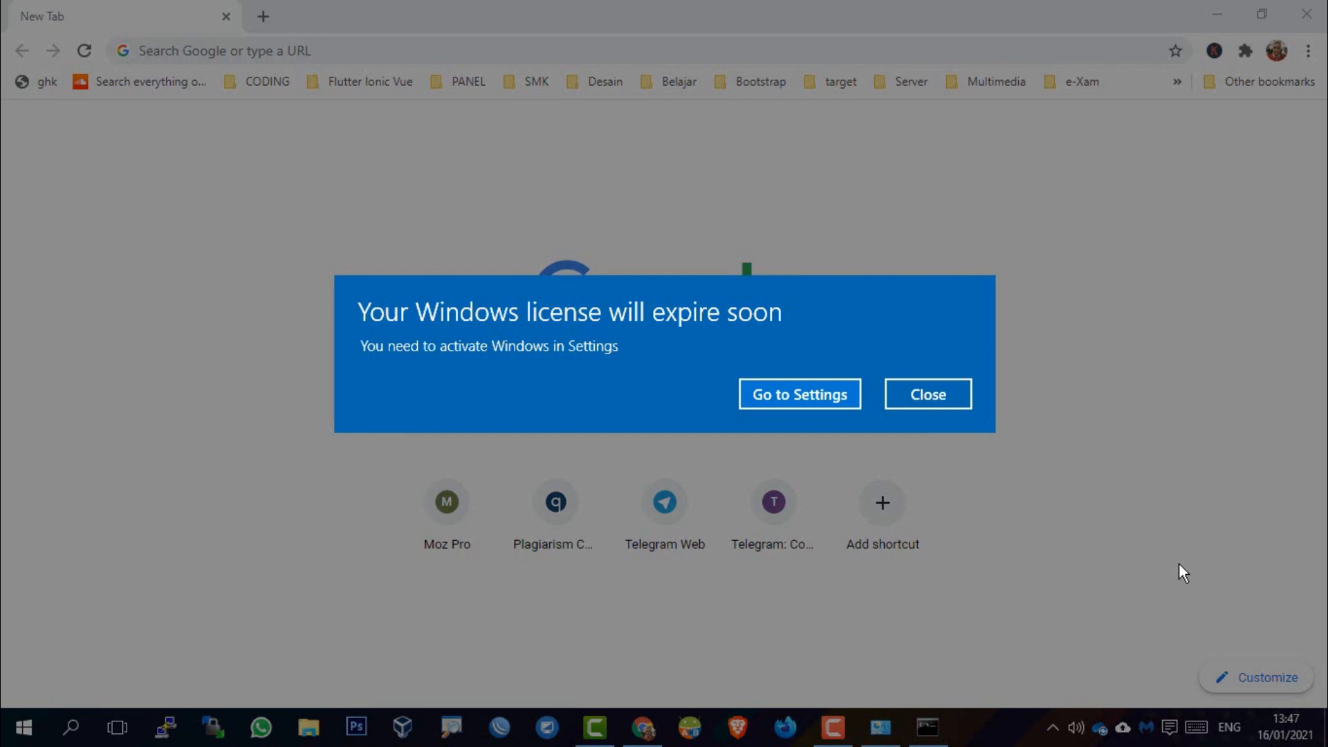
Open the IPv4 properties of the Lab MM Wi-Fi adapter from Network and Sharing Center
left_click(956, 398)
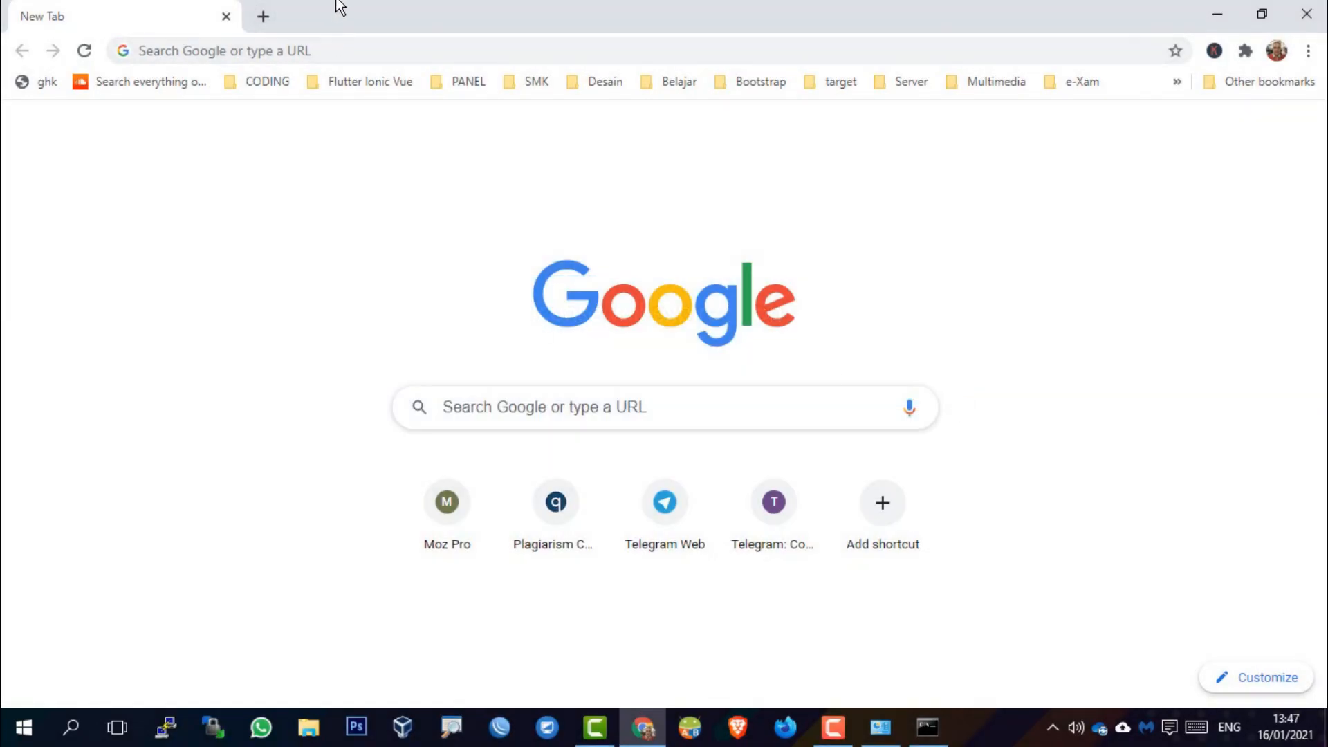
left_click(874, 738)
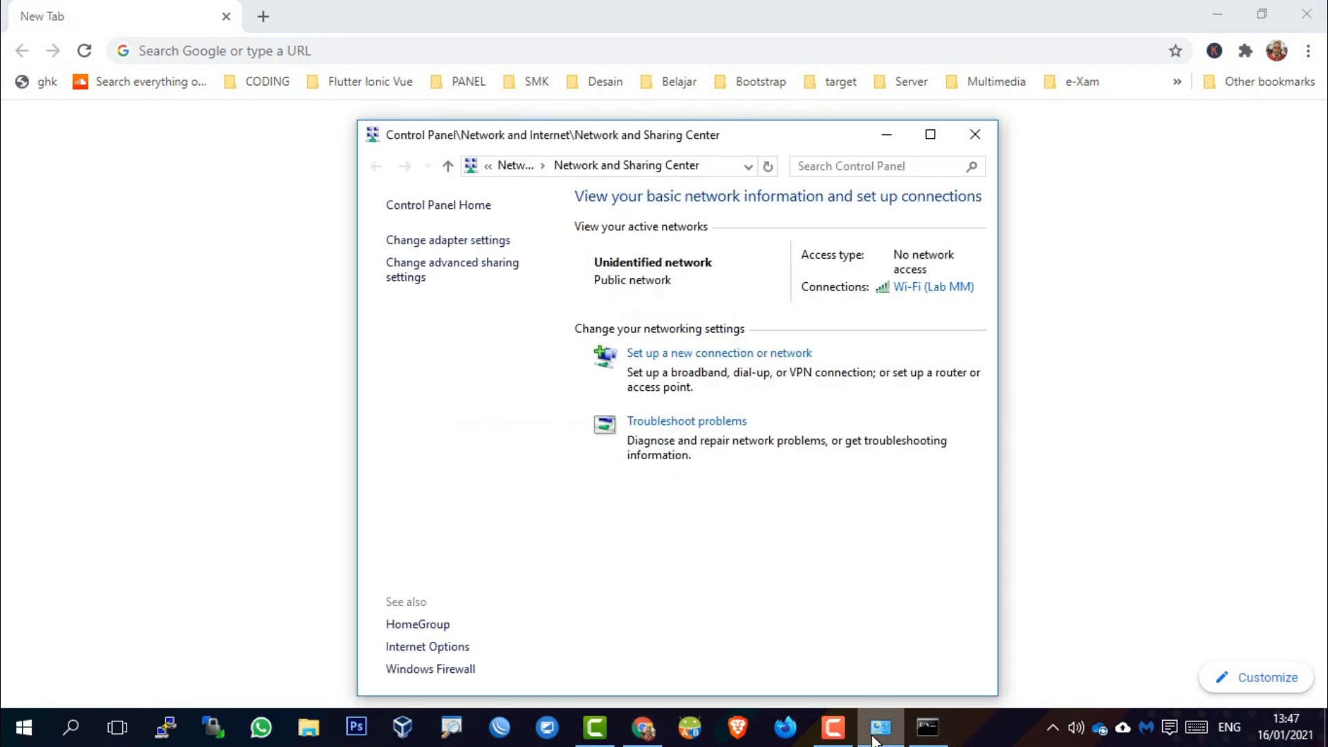
left_click(911, 288)
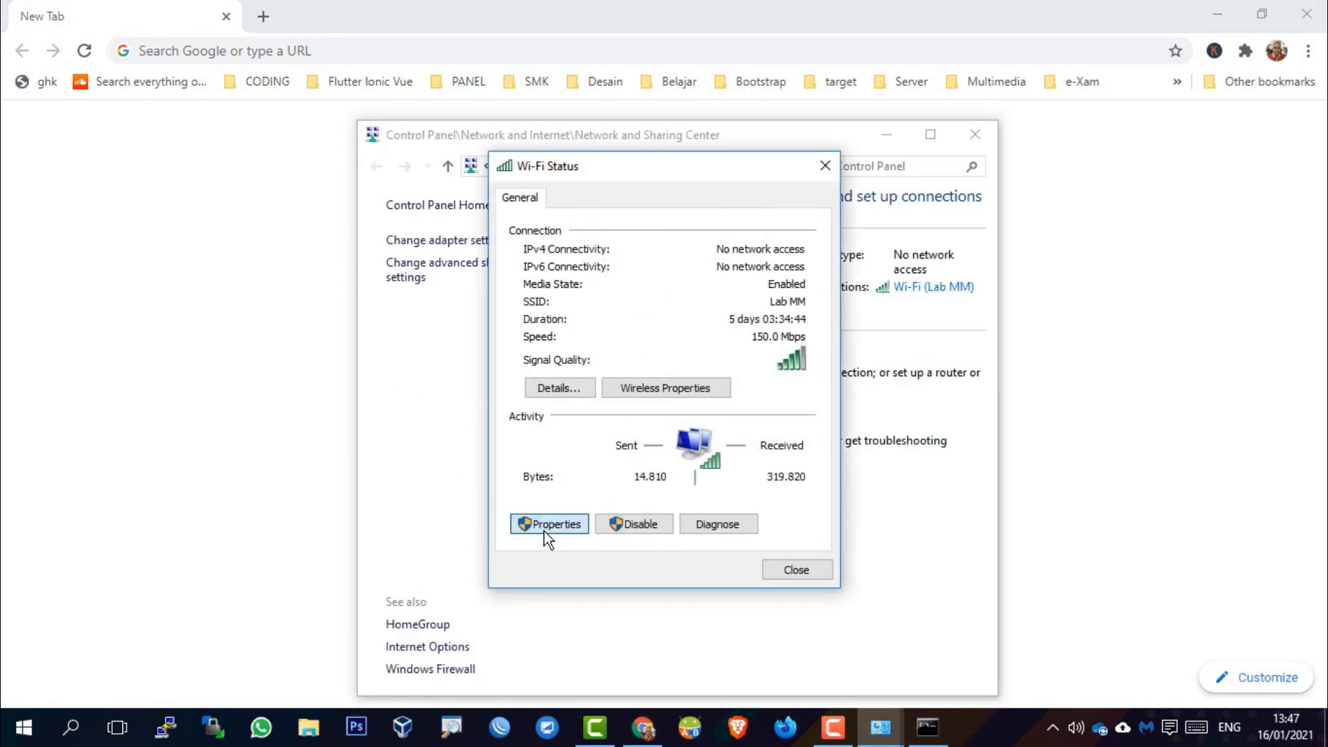
left_click(545, 528)
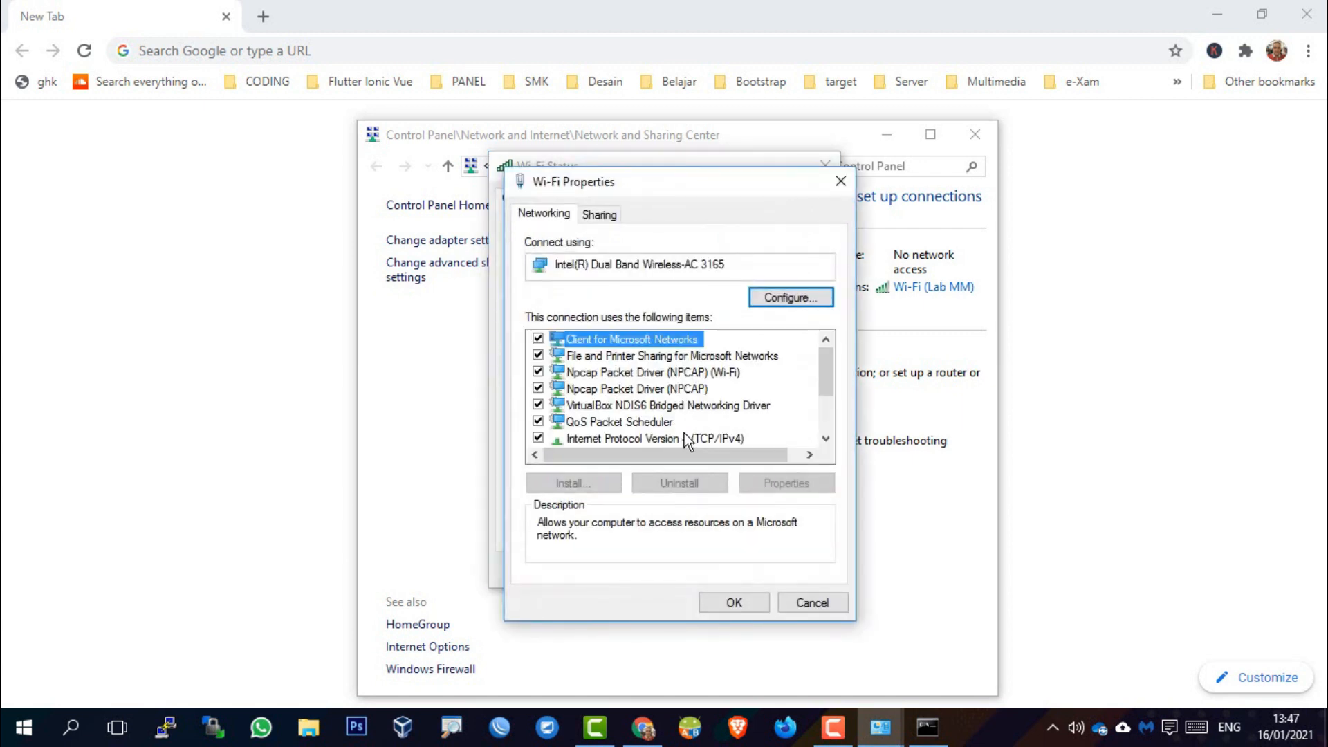
left_click(717, 436)
left_click(786, 483)
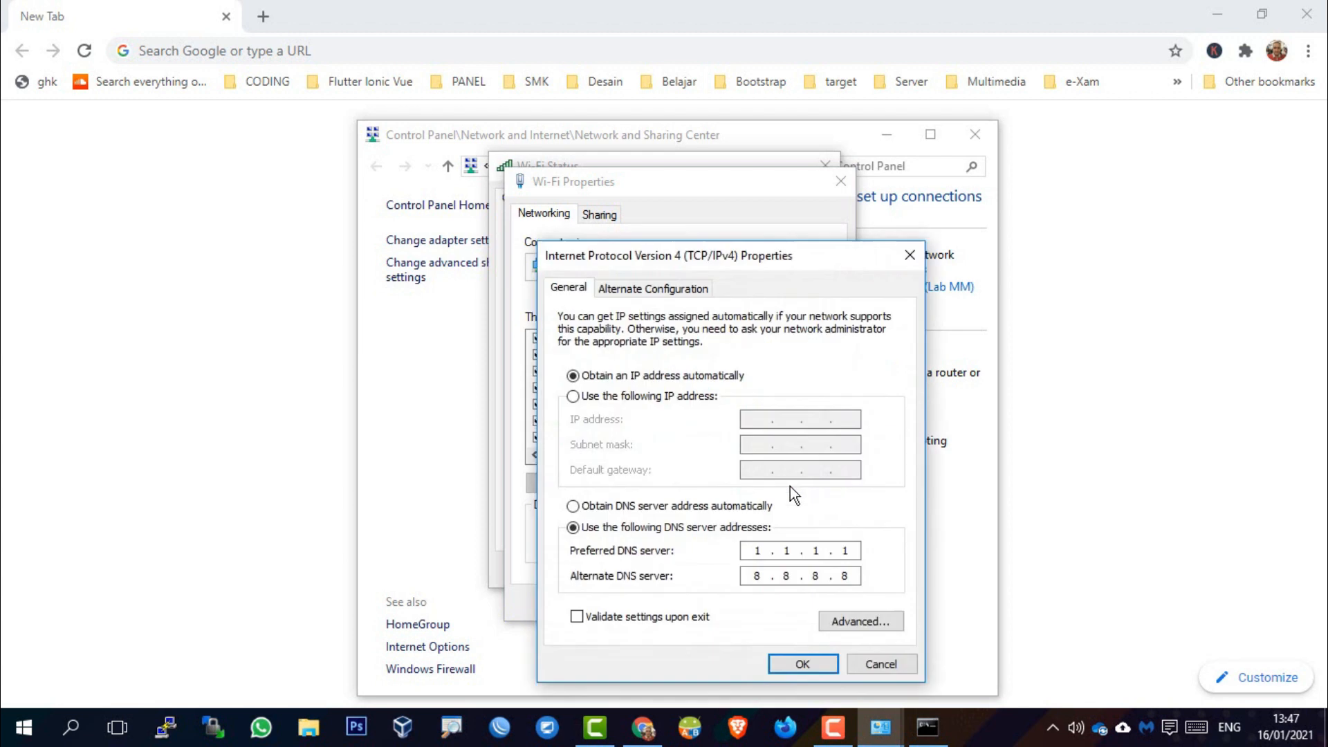
Set static IP 192.168.0.161 with mask 255.255.255.0, confirm, and close the network windows
left_click(622, 504)
left_click(592, 398)
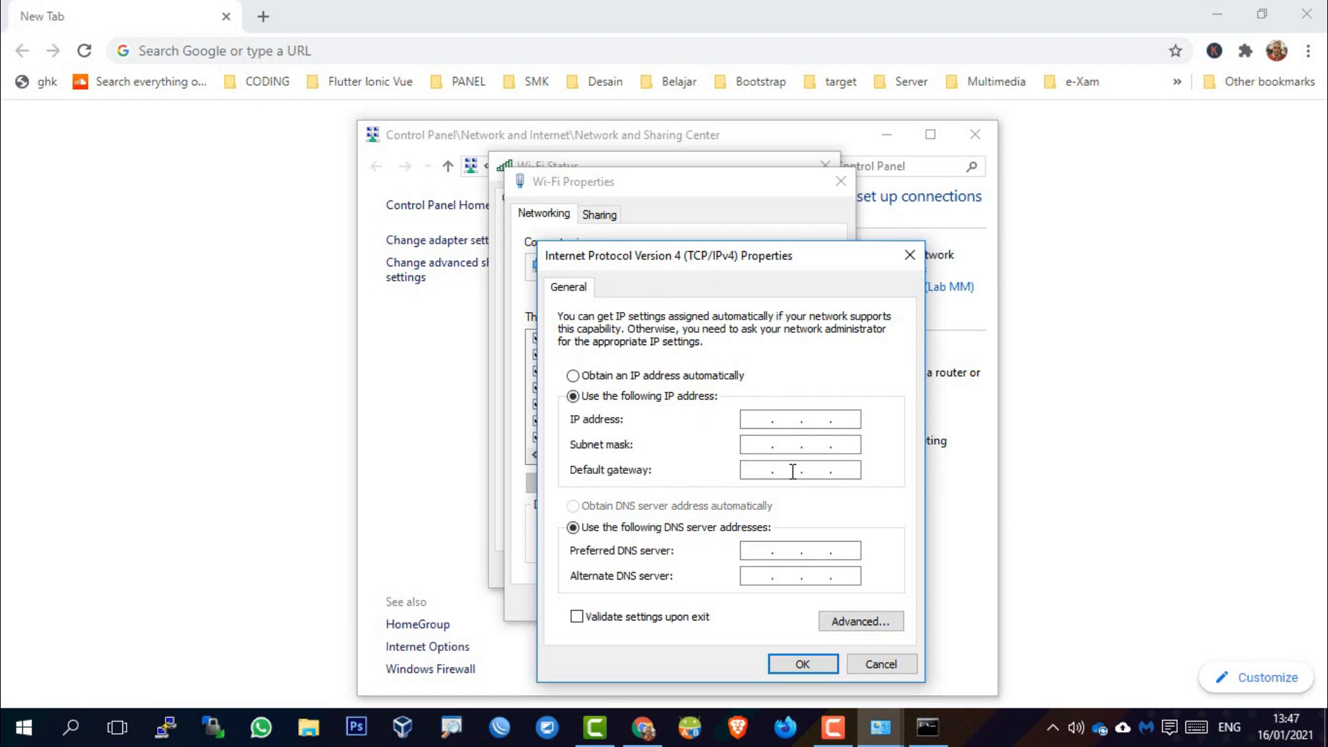
type("192 . 168 . 0 . 161")
left_click(758, 450)
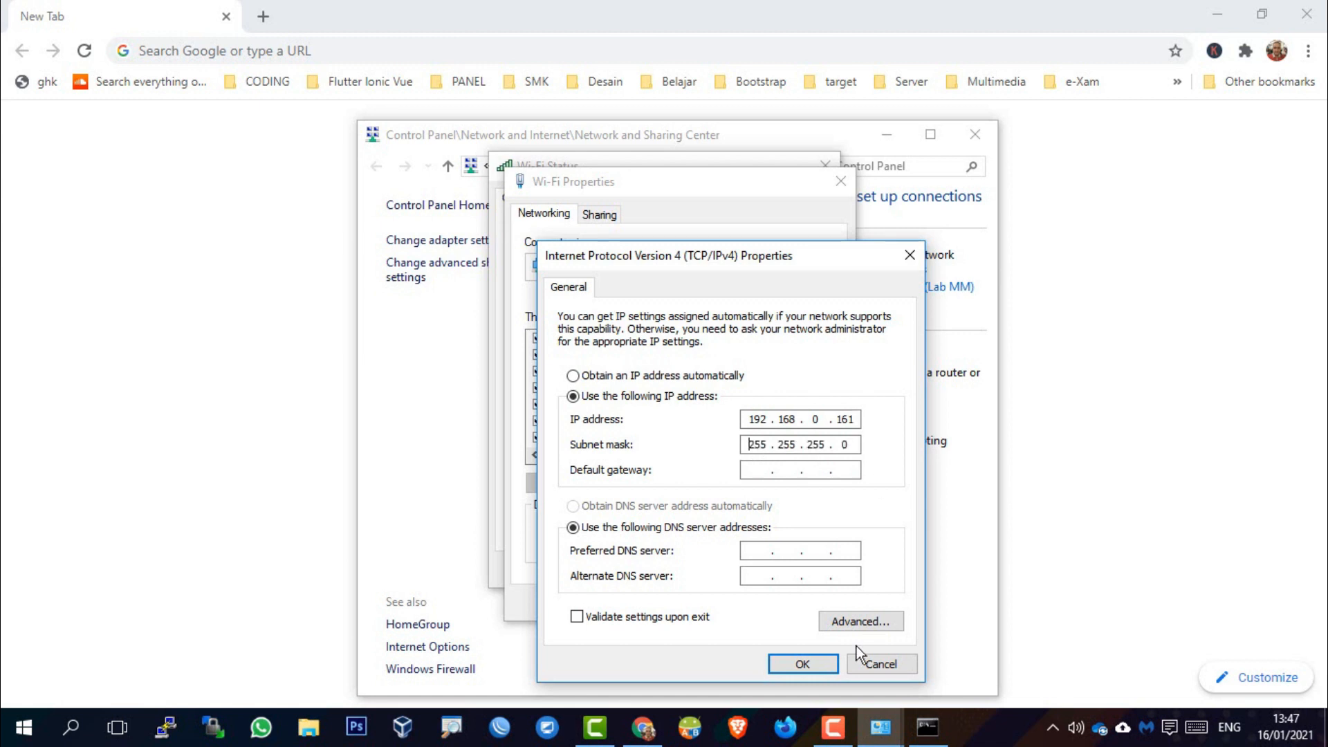
left_click(802, 664)
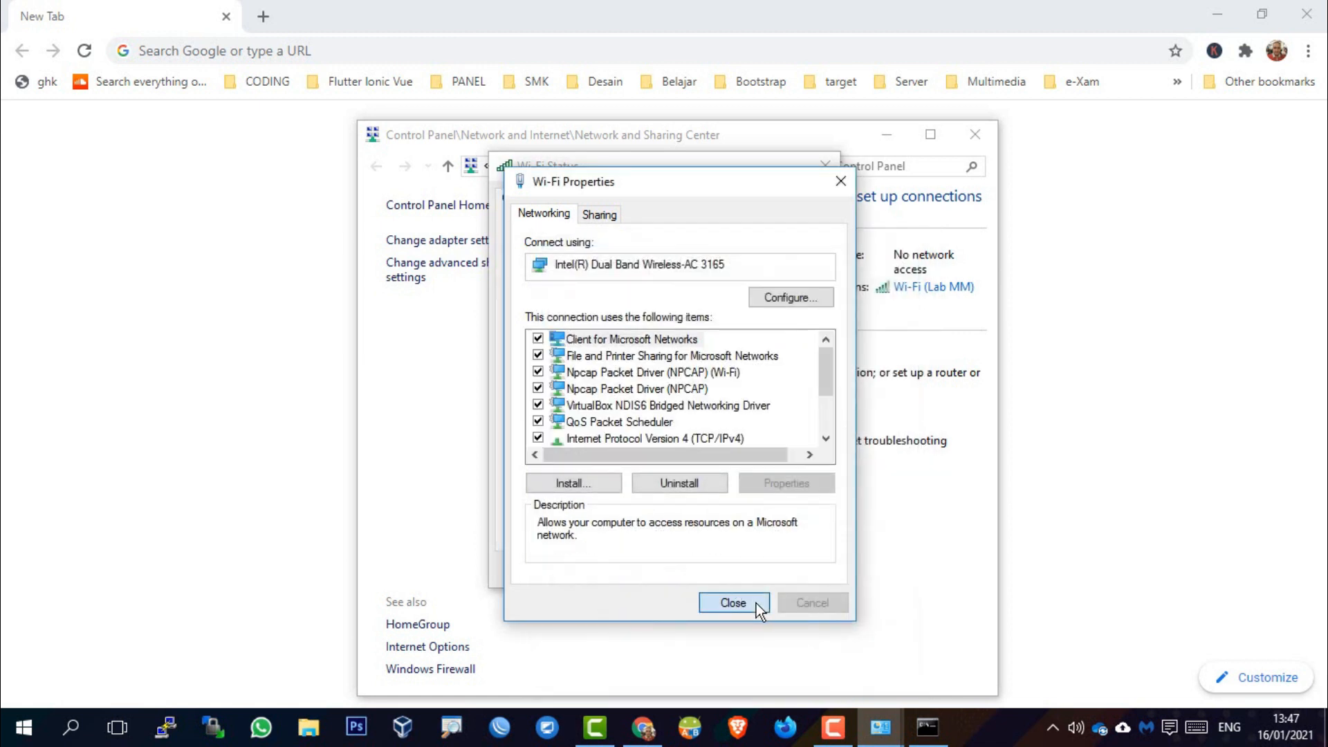
left_click(756, 603)
left_click(797, 574)
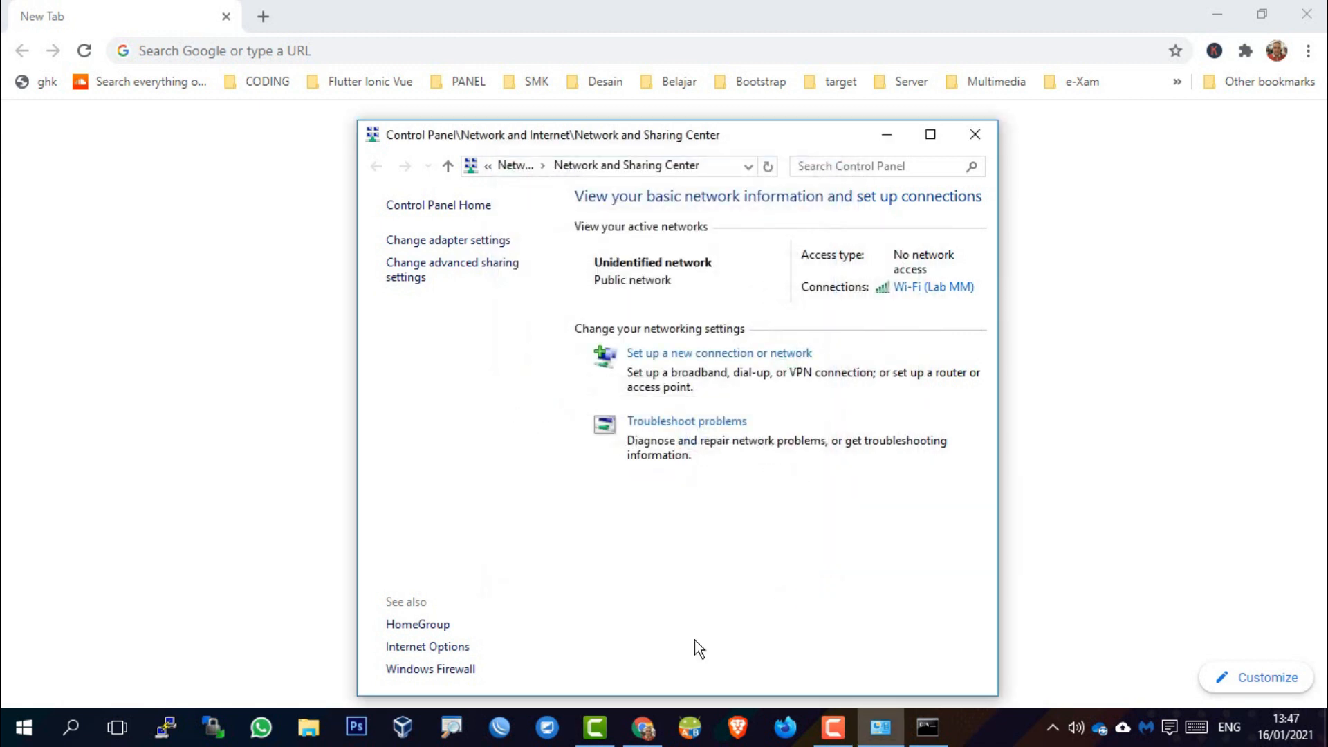
left_click(974, 136)
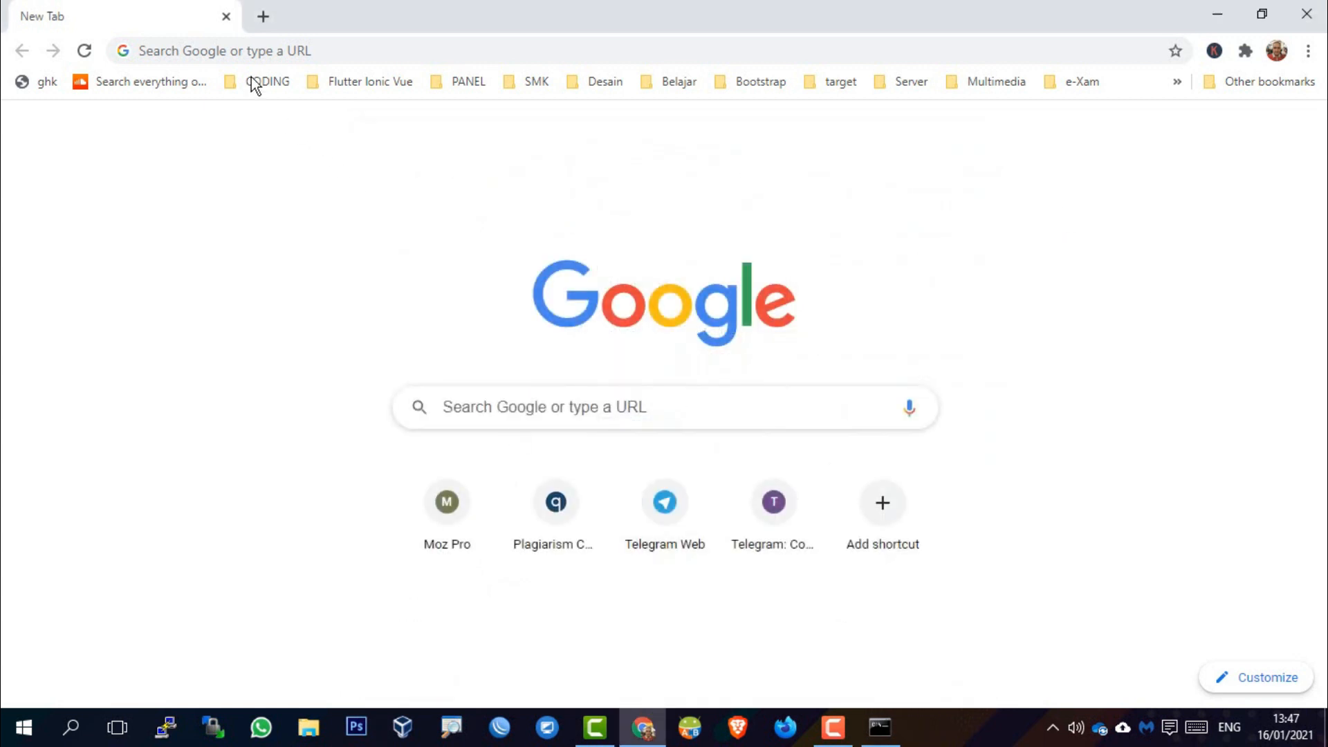
Load the router admin at 192.168.0.160, log in with the admin password, and open System Settings
left_click(260, 53)
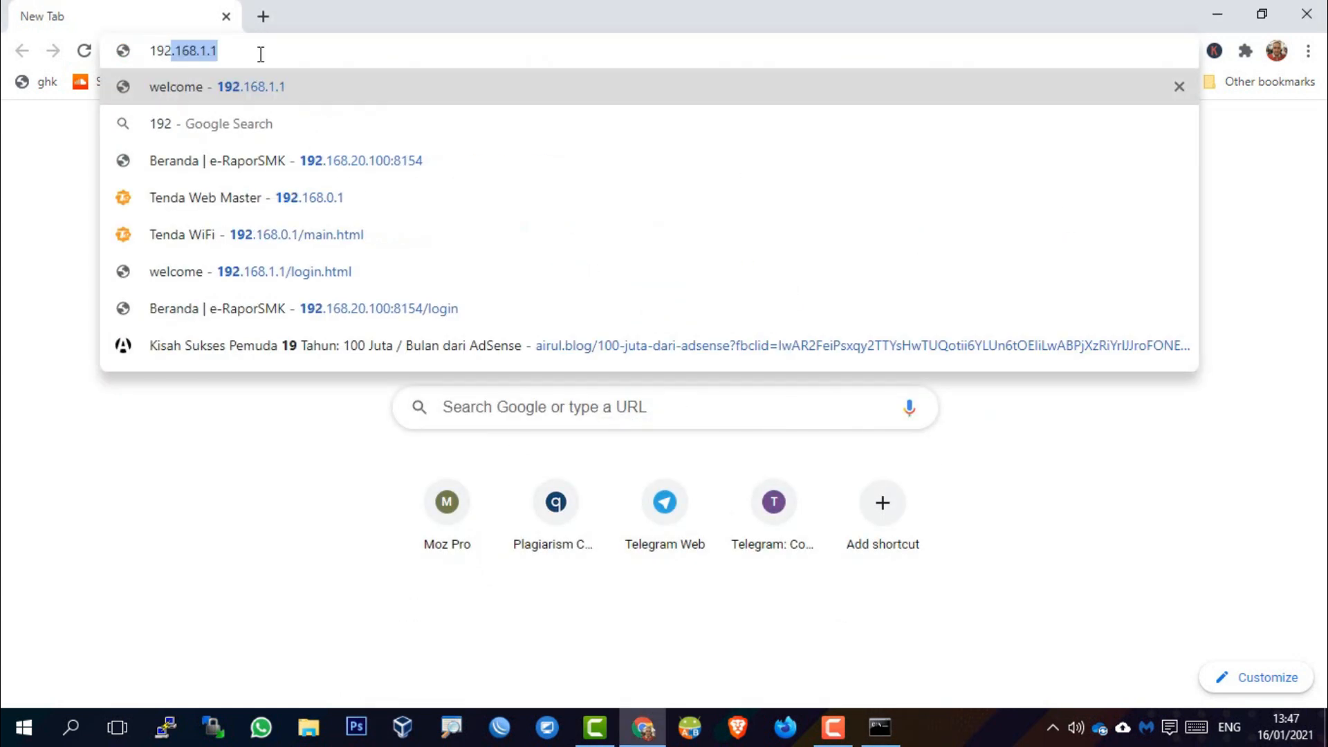
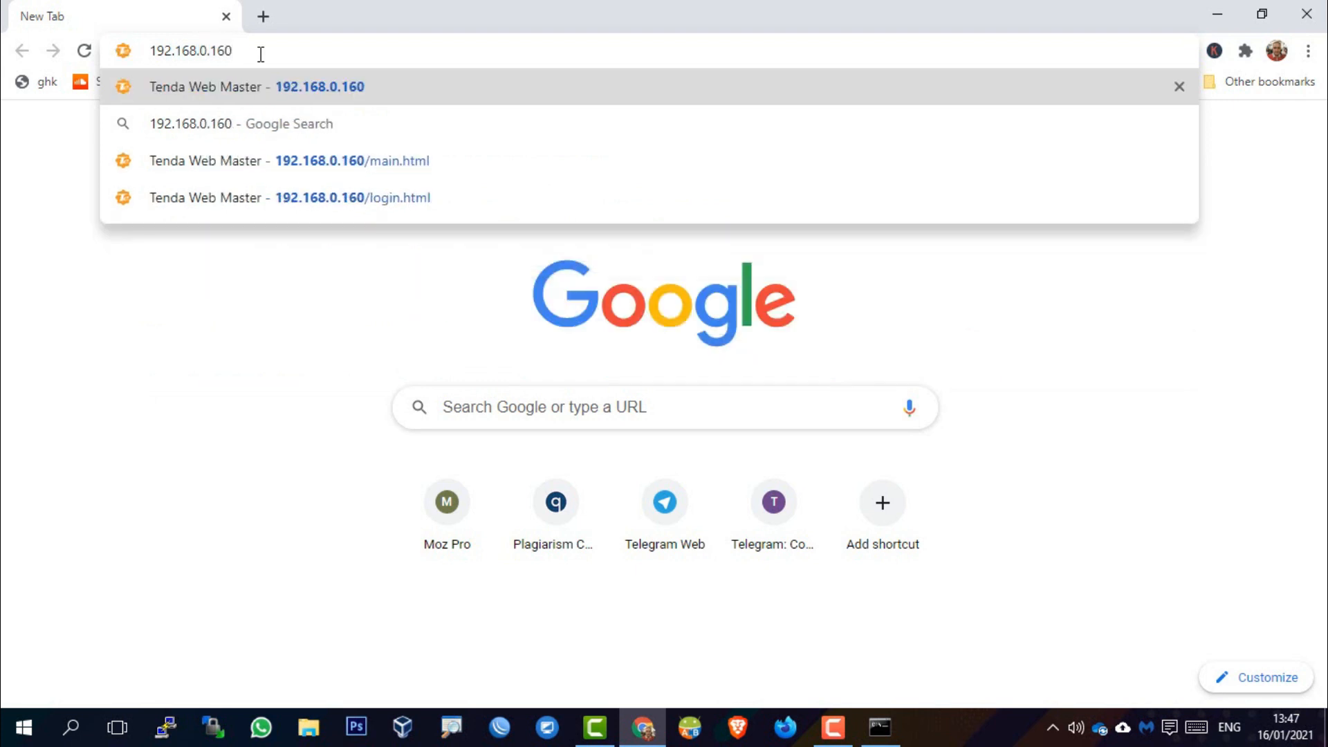
key("Return")
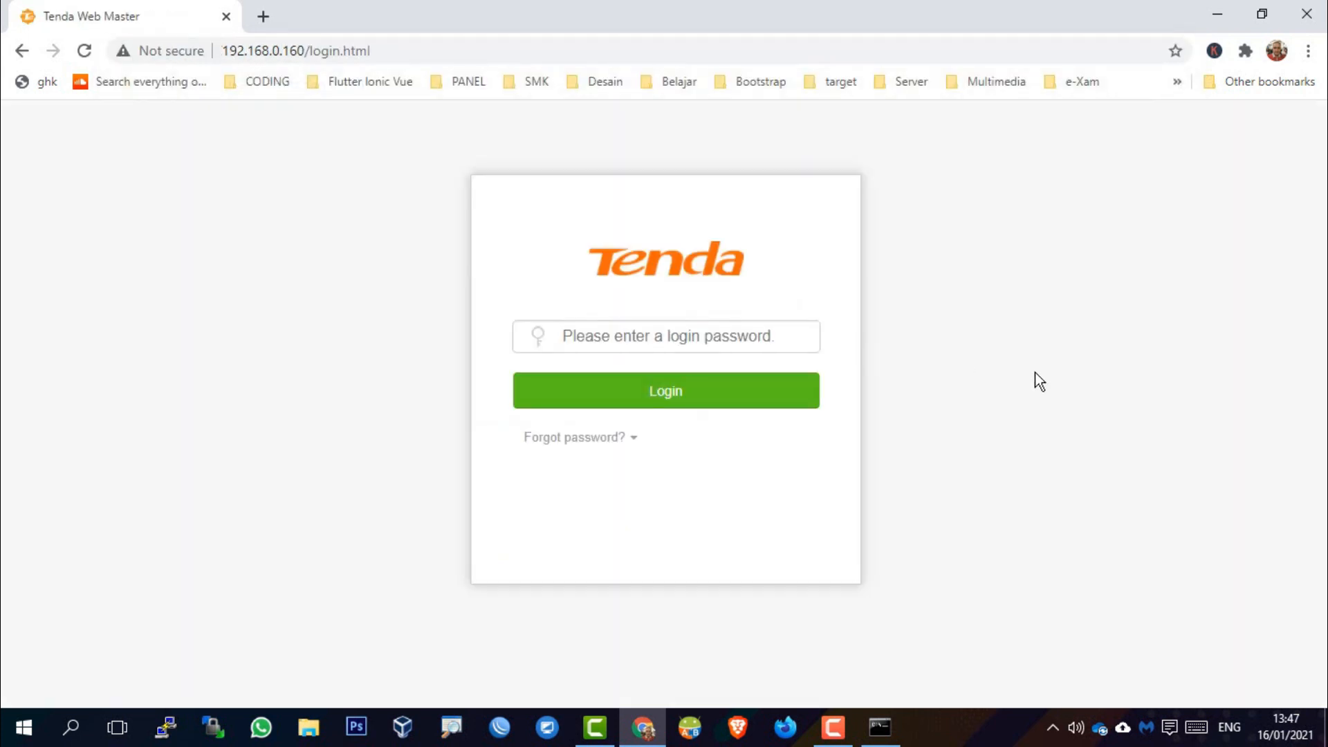
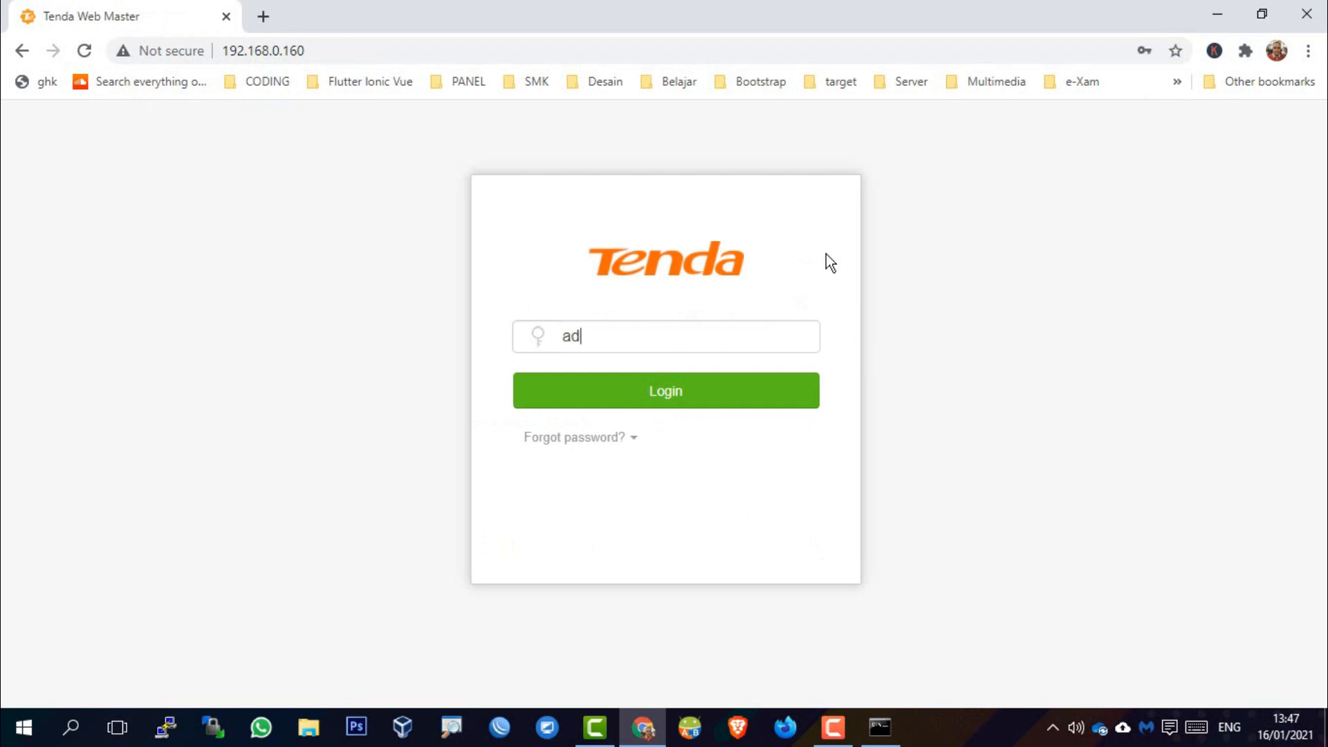
left_click(709, 401)
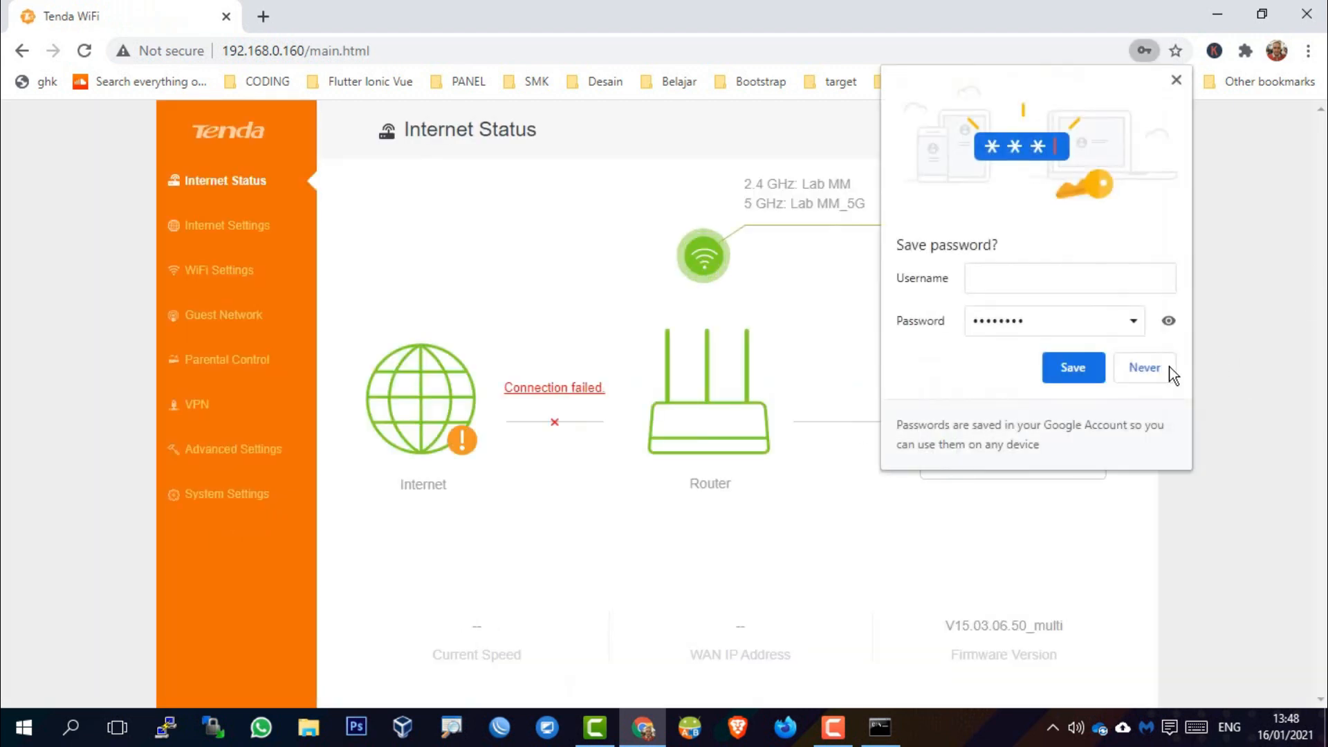
left_click(1162, 366)
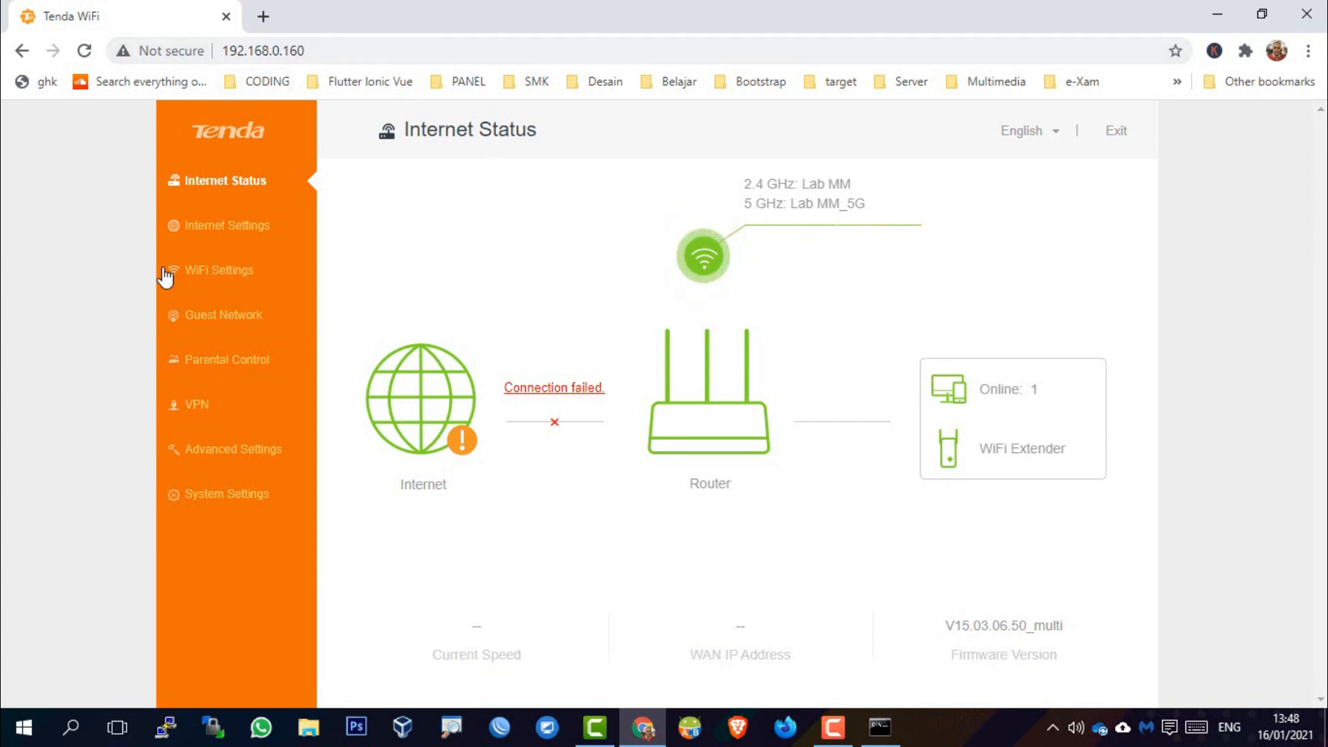
left_click(242, 505)
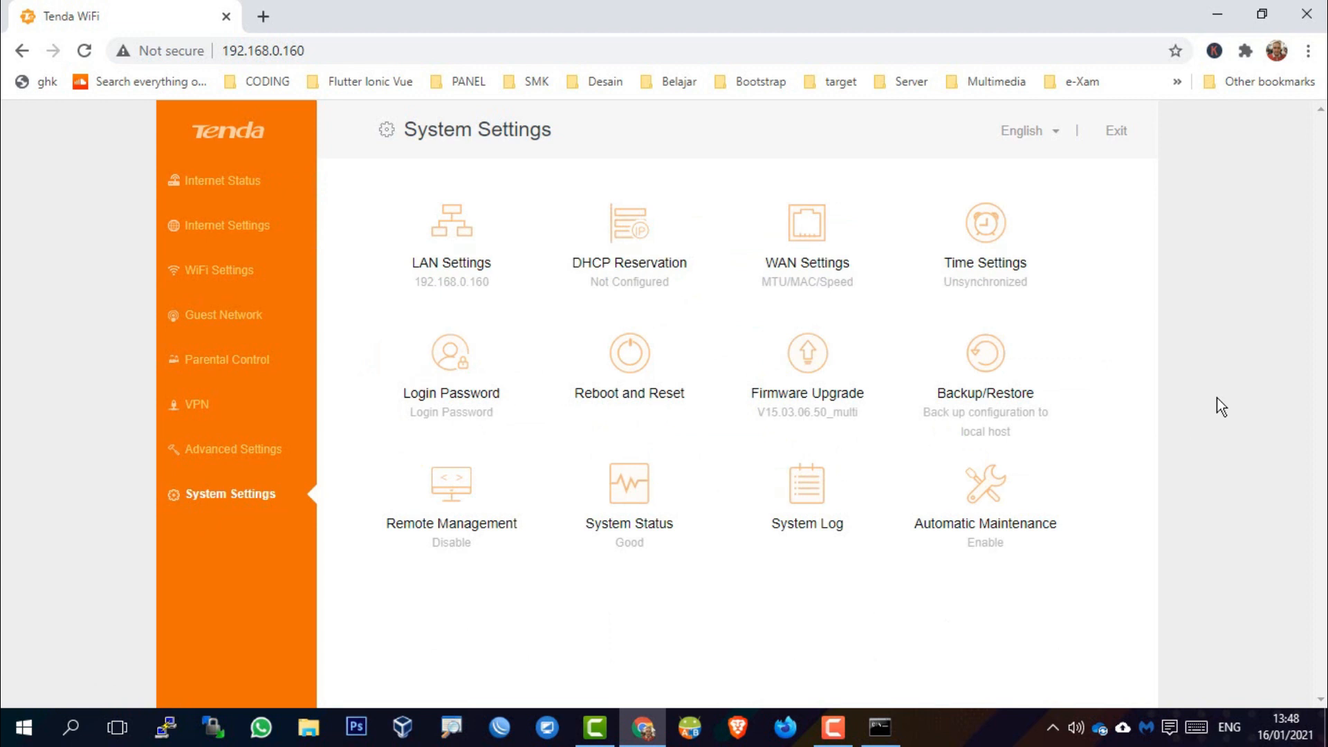
Look at Reboot and Reset, then bring up the Automatic Maintenance settings
left_click(633, 381)
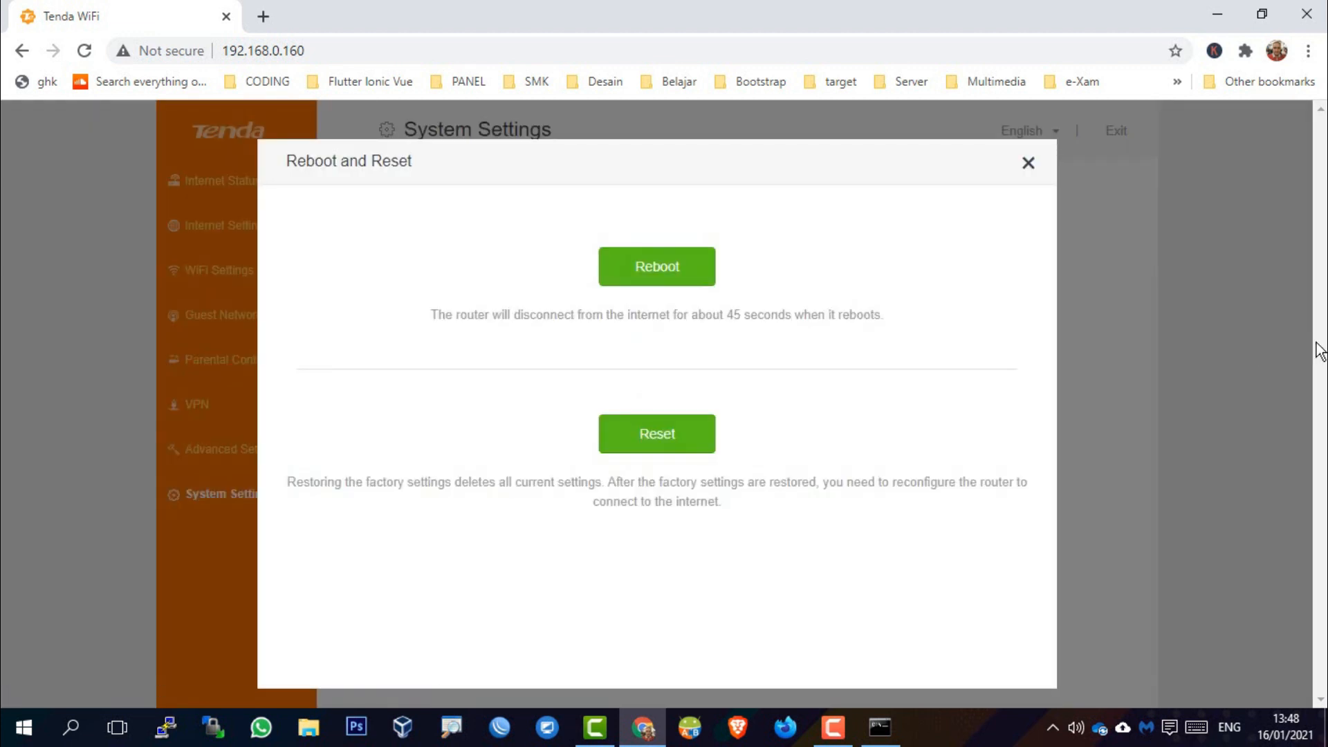
left_click(1029, 163)
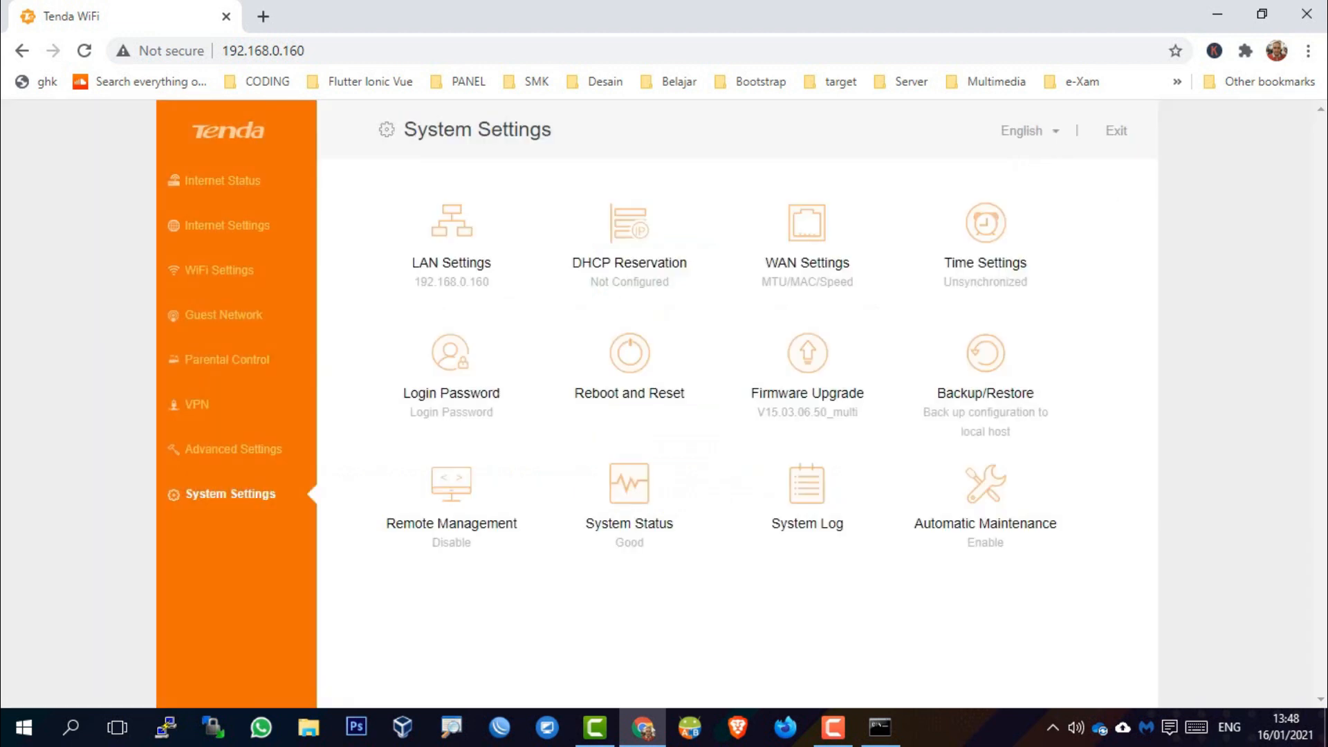
left_click(987, 537)
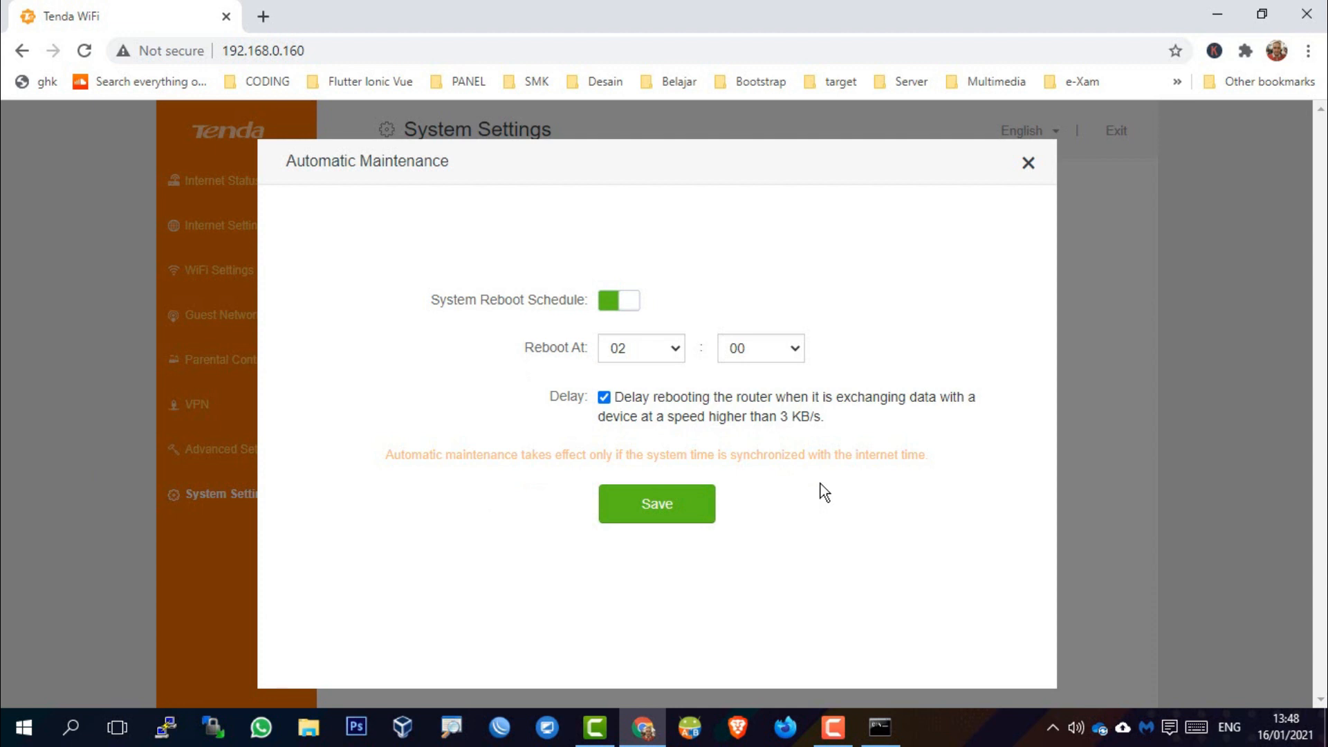
Enable the system reboot schedule at 02:00 with delay during data transfer, and save
left_click(614, 304)
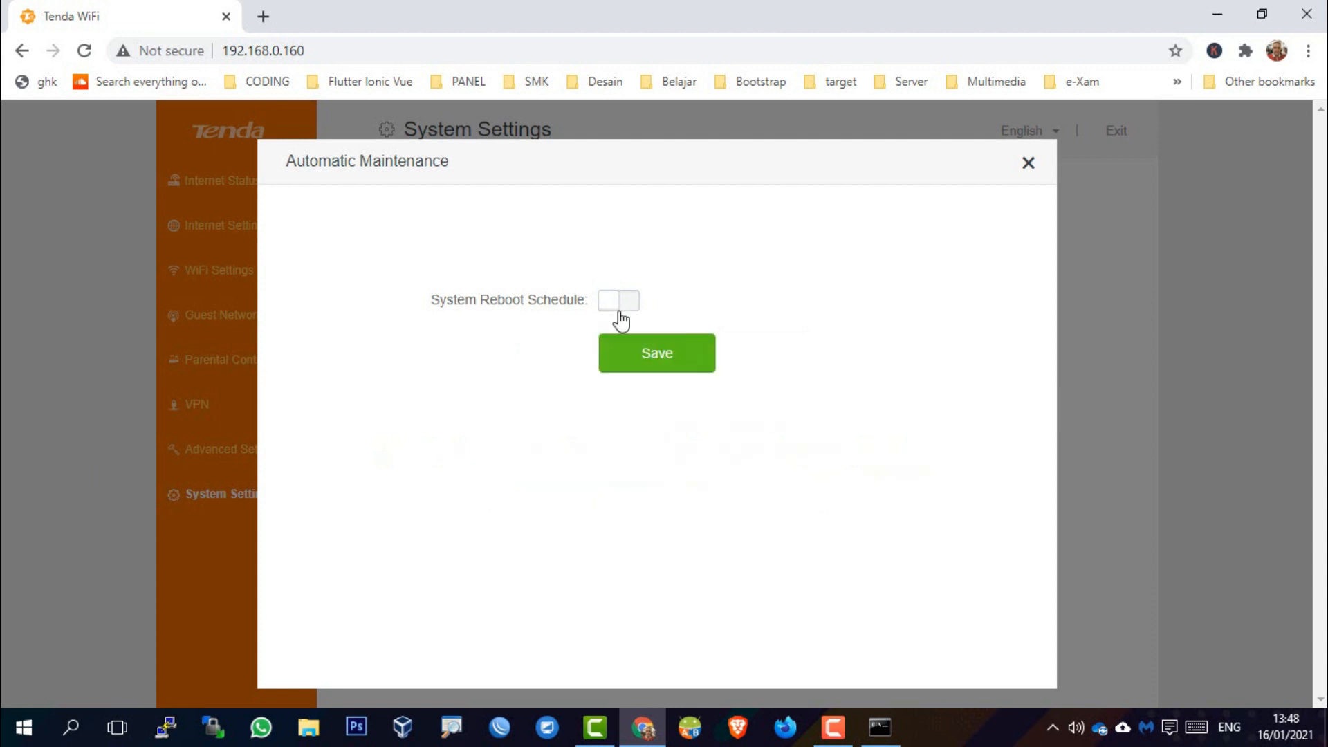
left_click(620, 304)
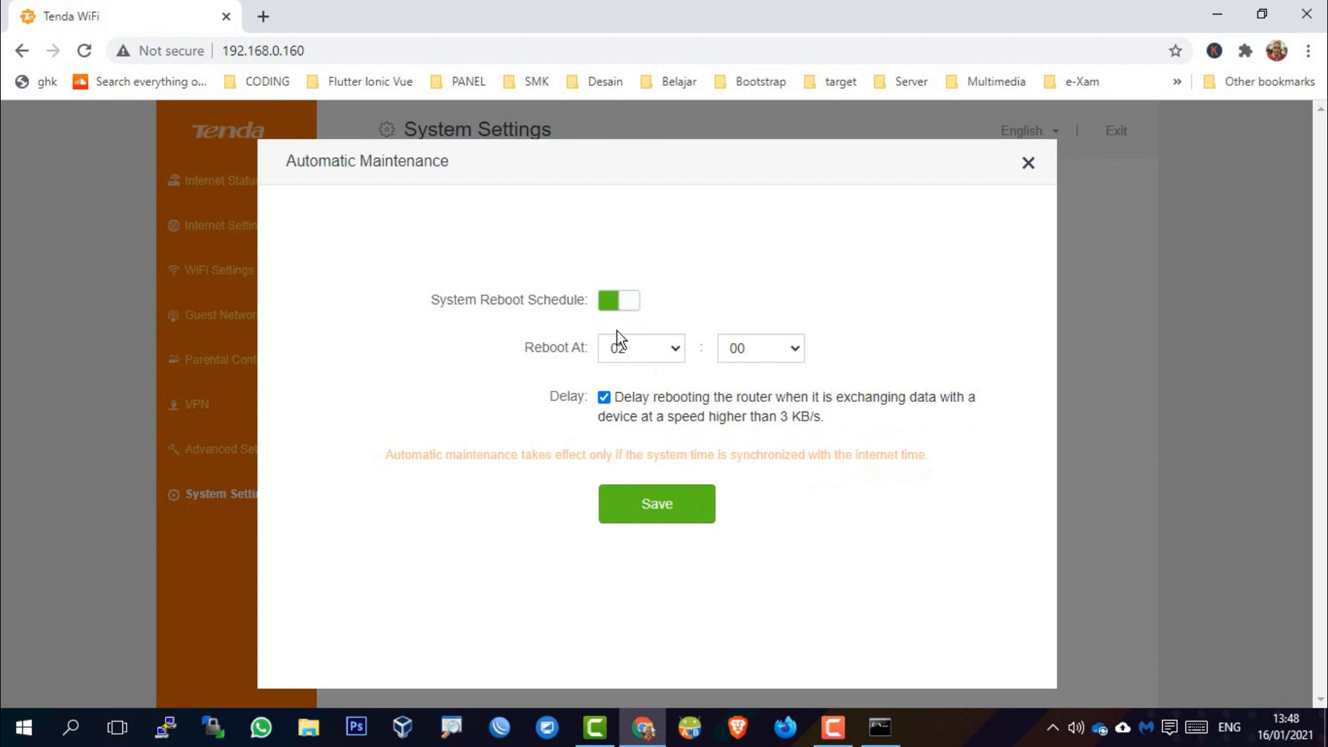
left_click(675, 355)
left_click(884, 498)
left_click_drag(388, 457, 979, 463)
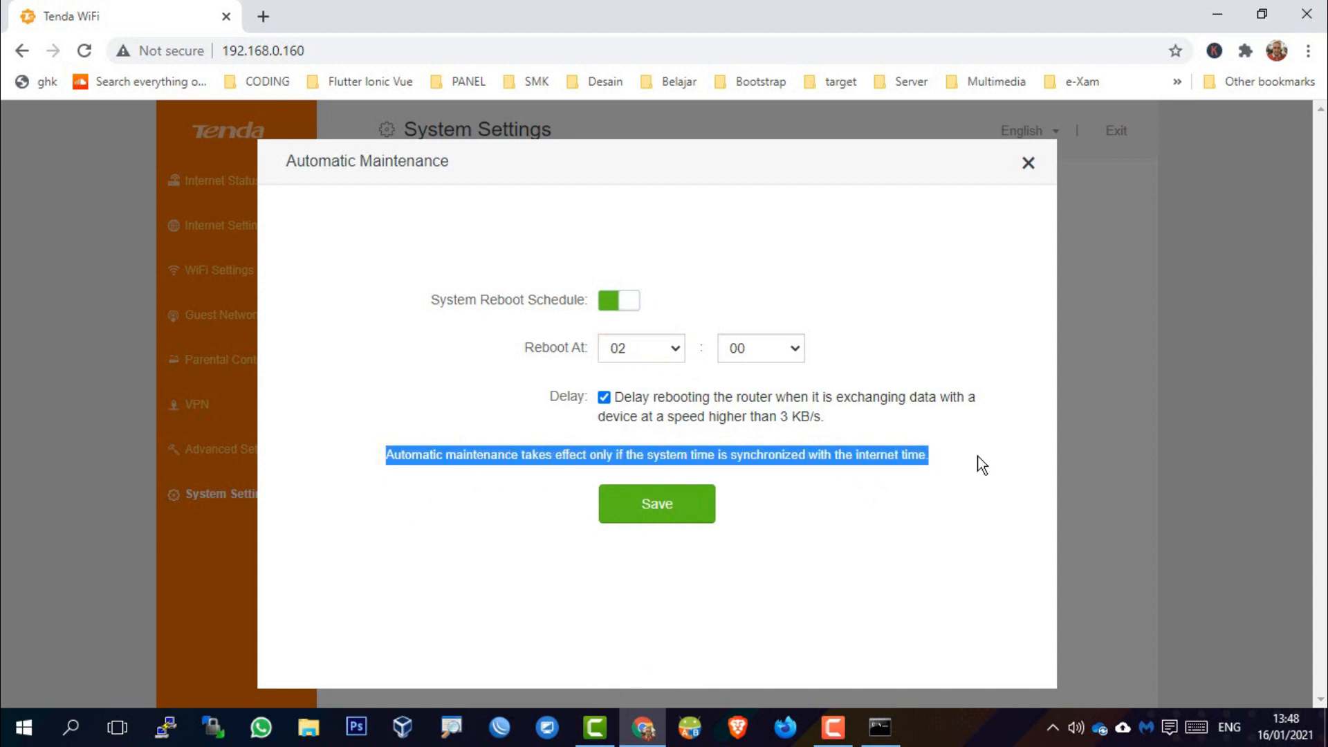
left_click(971, 502)
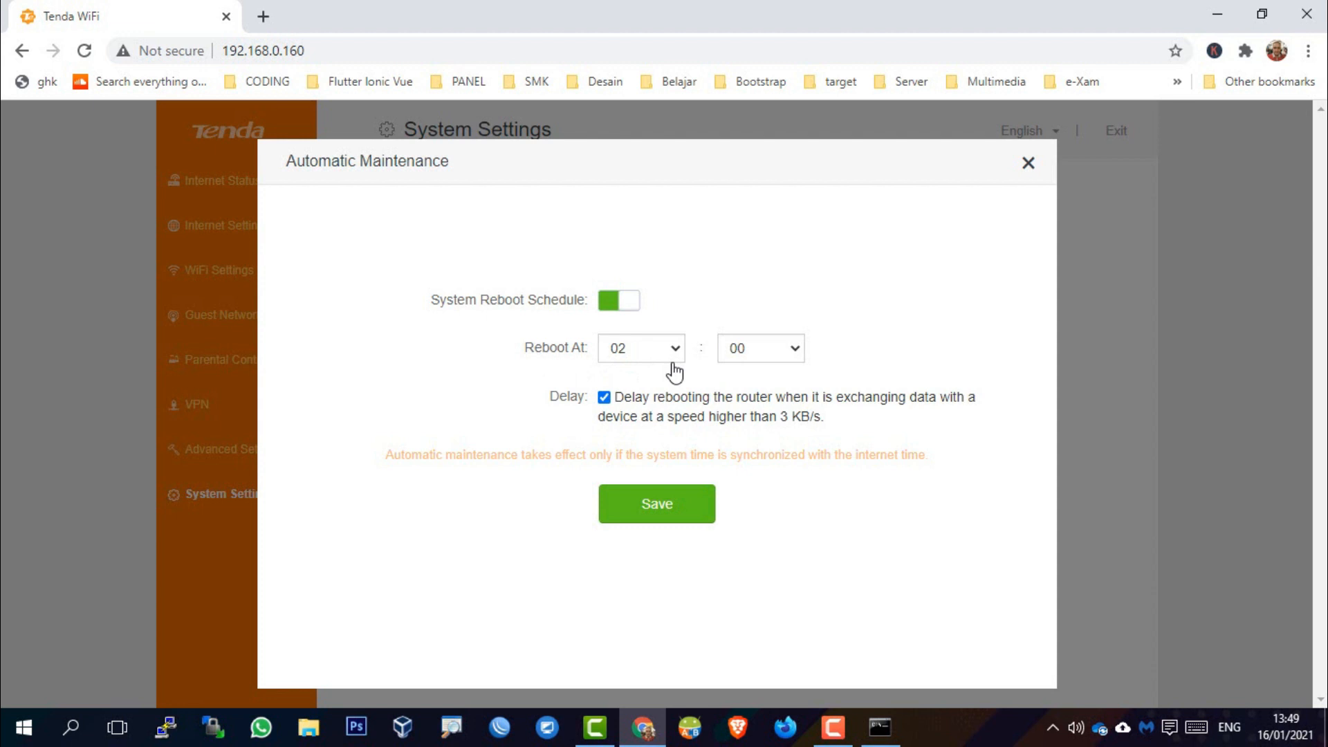
left_click(668, 511)
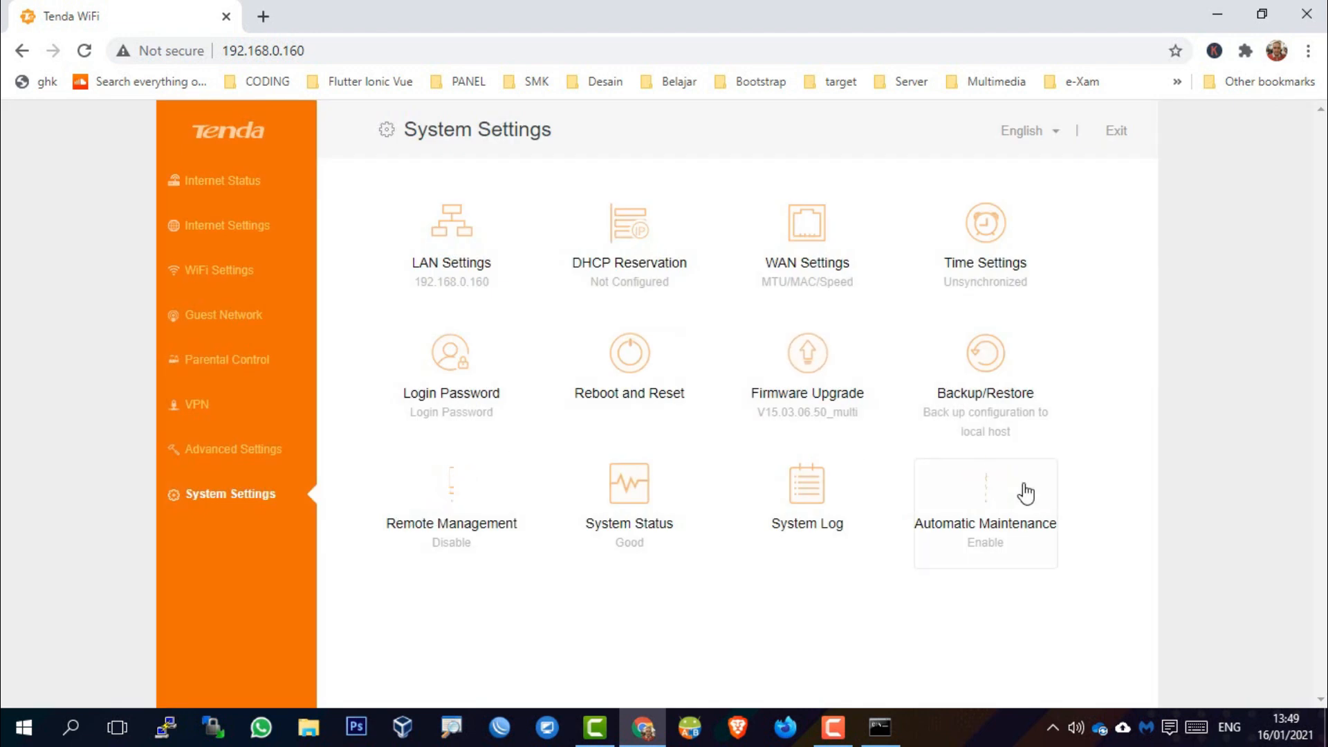
left_click(968, 270)
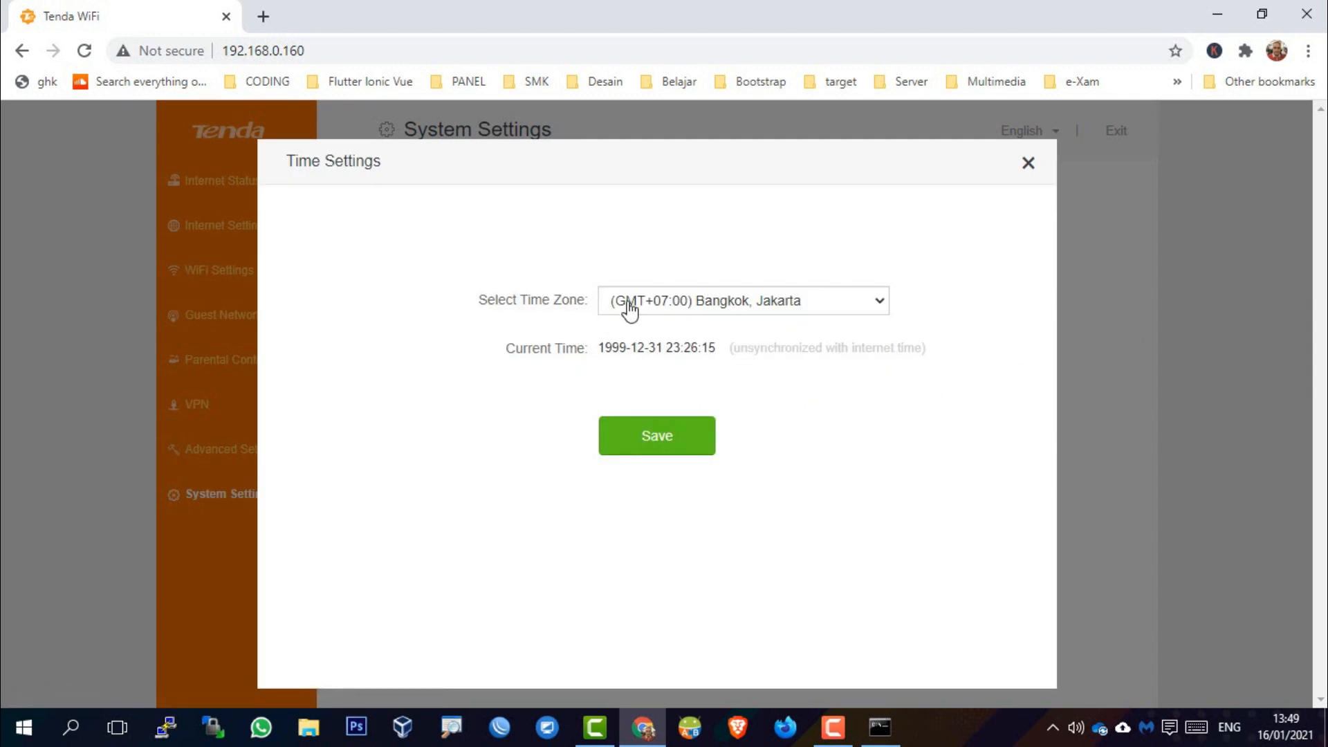
left_click(1028, 164)
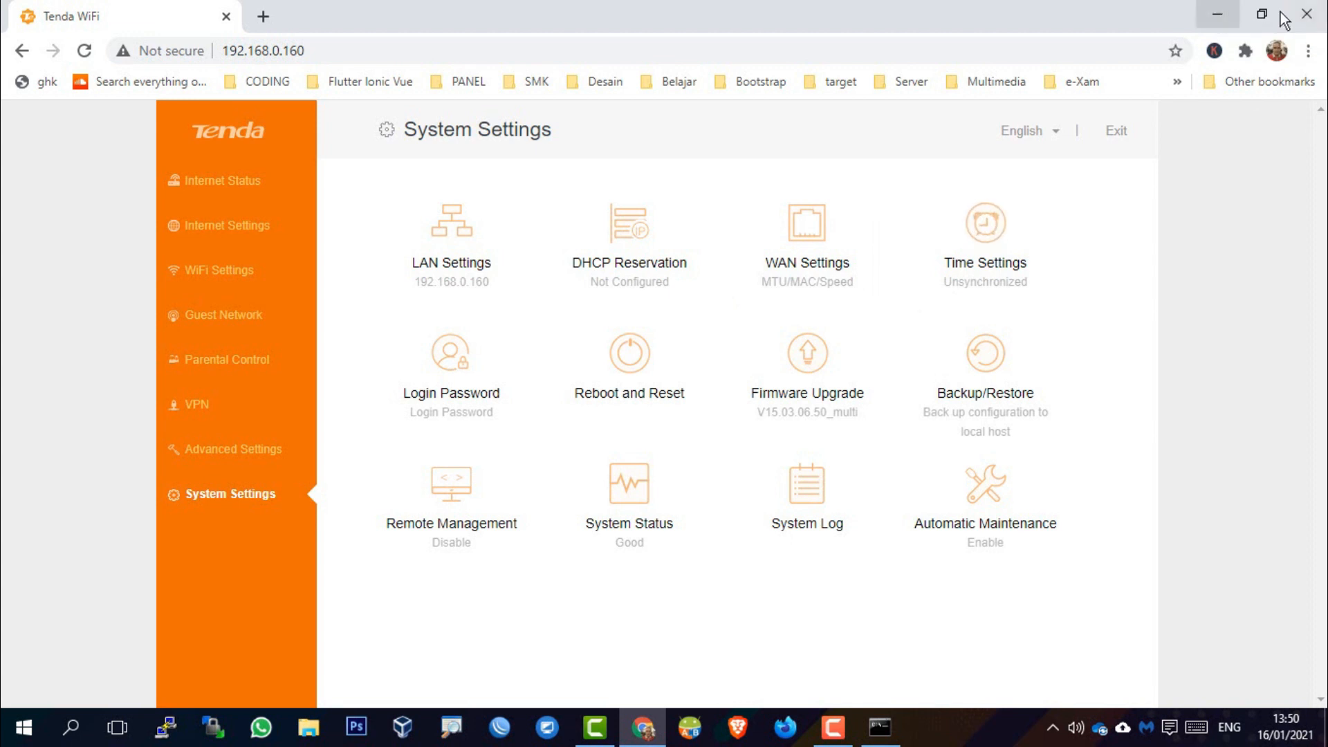
Close the router admin tab and reach the Lab MM Wi-Fi adapter's properties via the tray icon
left_click(263, 17)
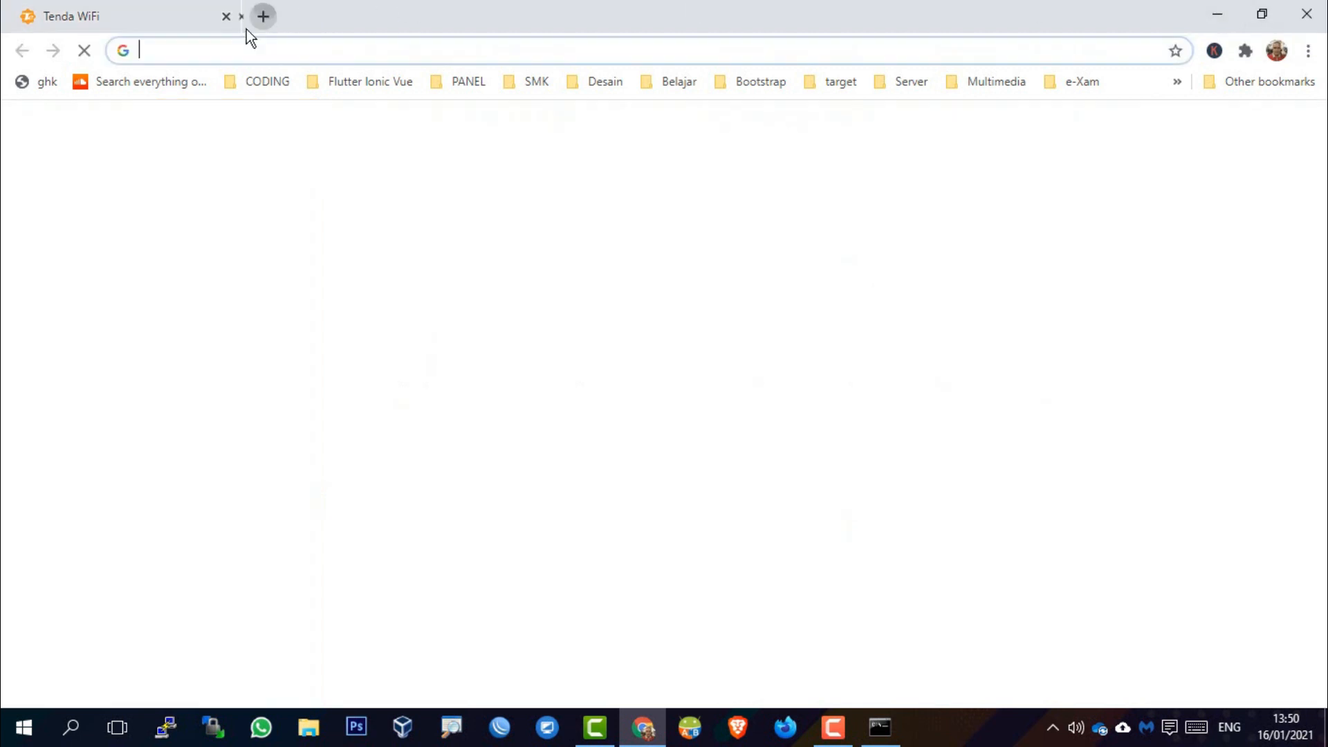
left_click(182, 17)
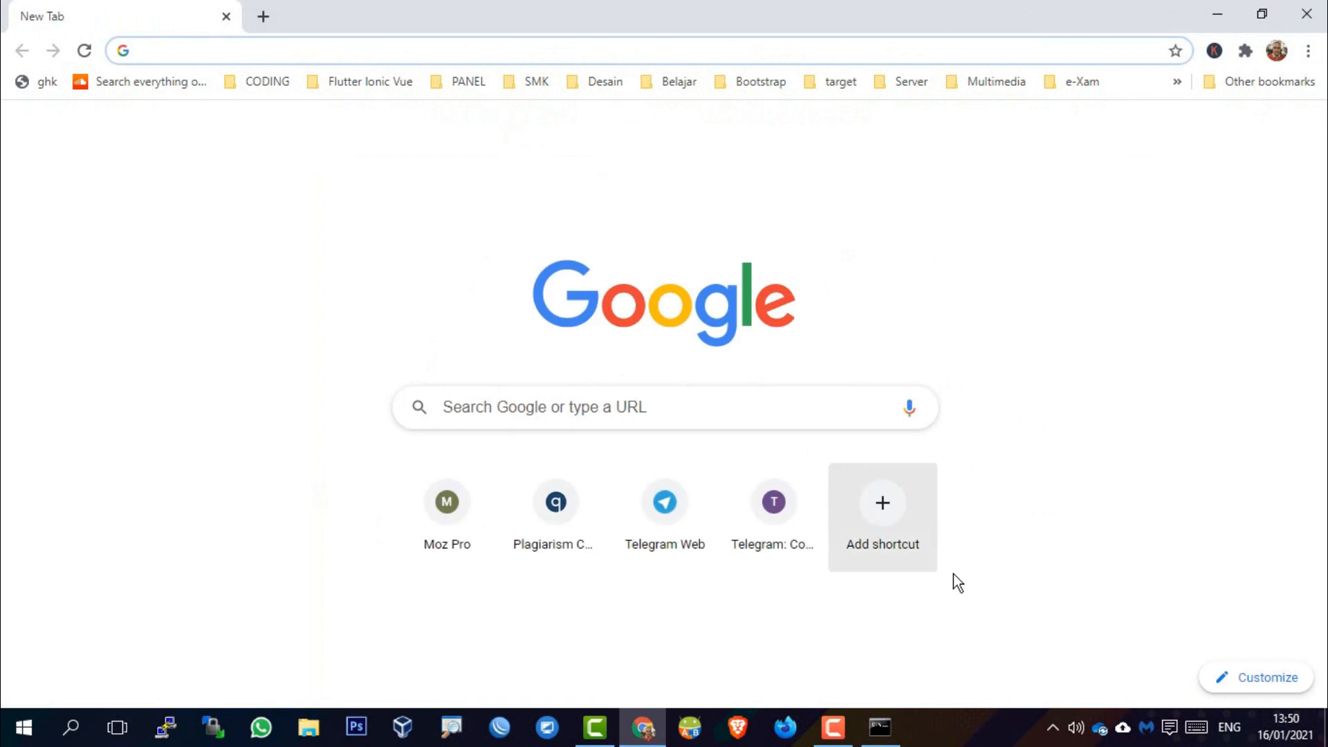
left_click(1053, 727)
right_click(1059, 697)
left_click(1106, 685)
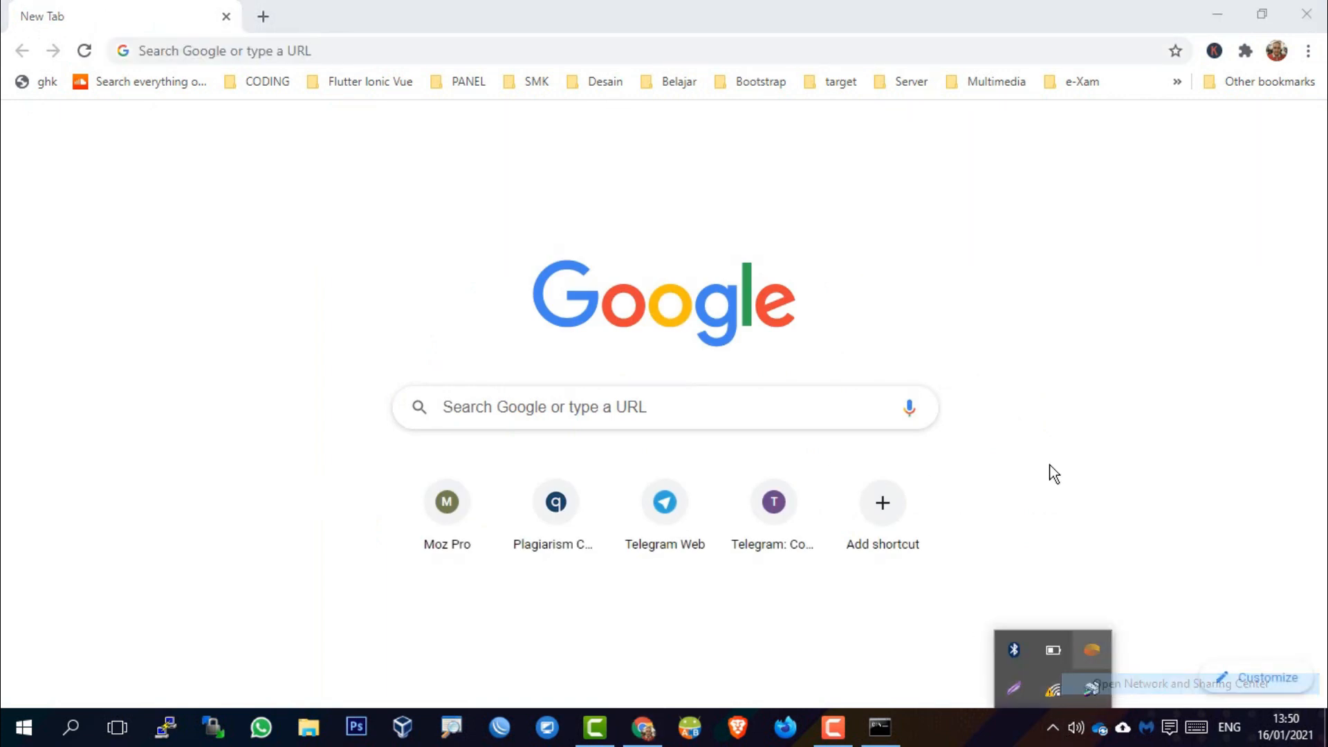
left_click(913, 288)
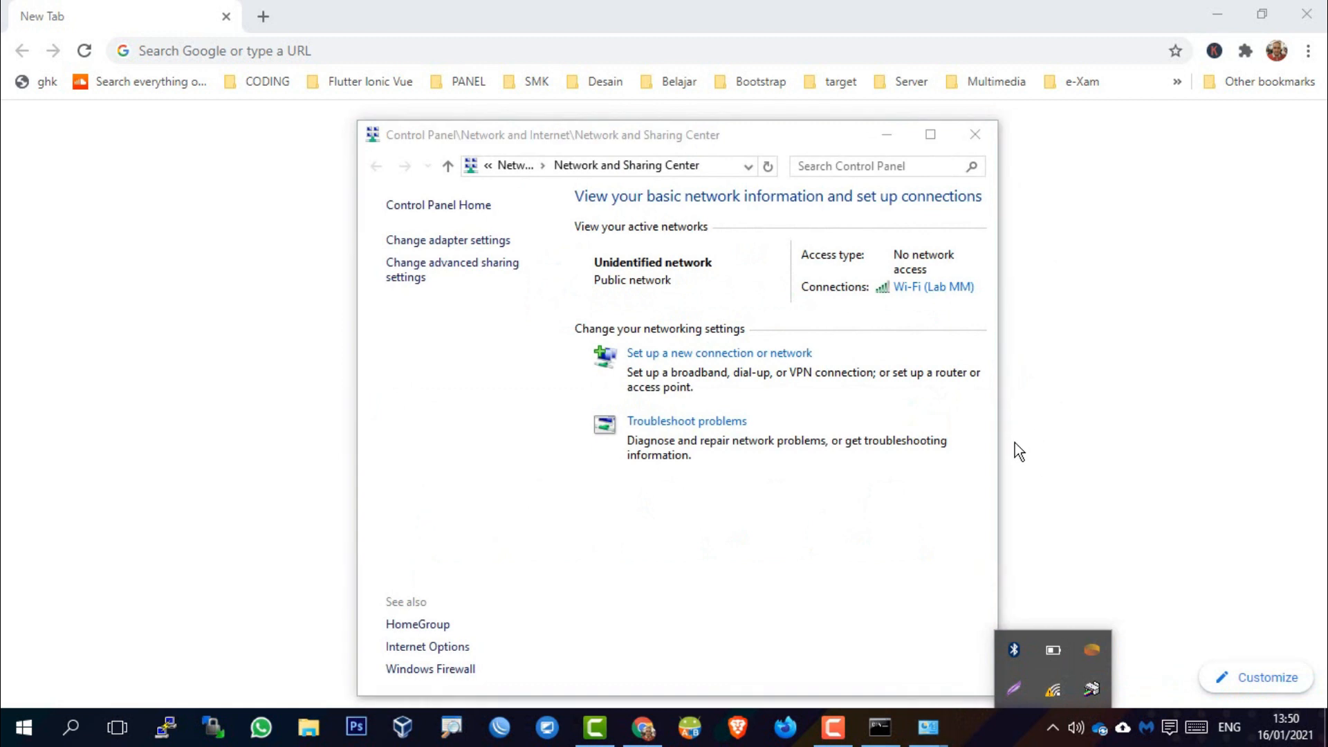
left_click(550, 524)
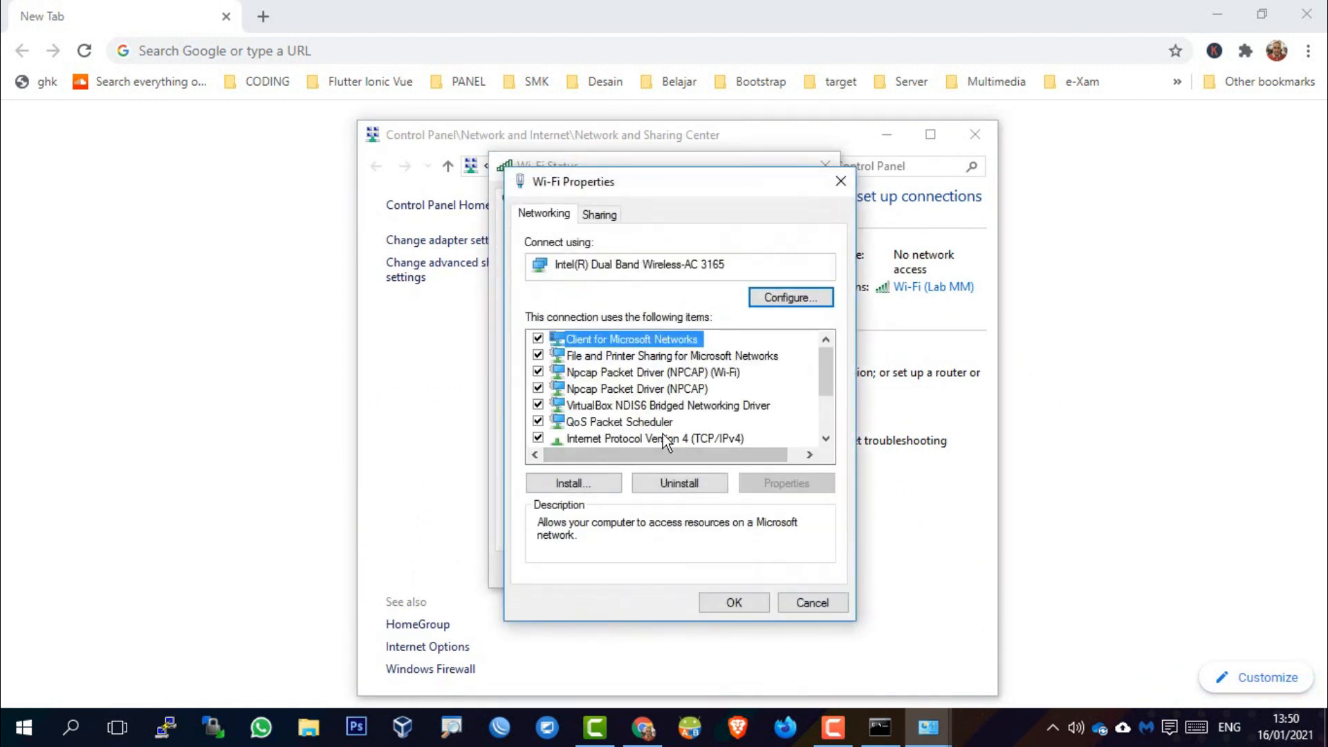
Set the adapter's IPv4 to obtain IP and DNS automatically, then close the dialogs
double_click(660, 438)
left_click(621, 377)
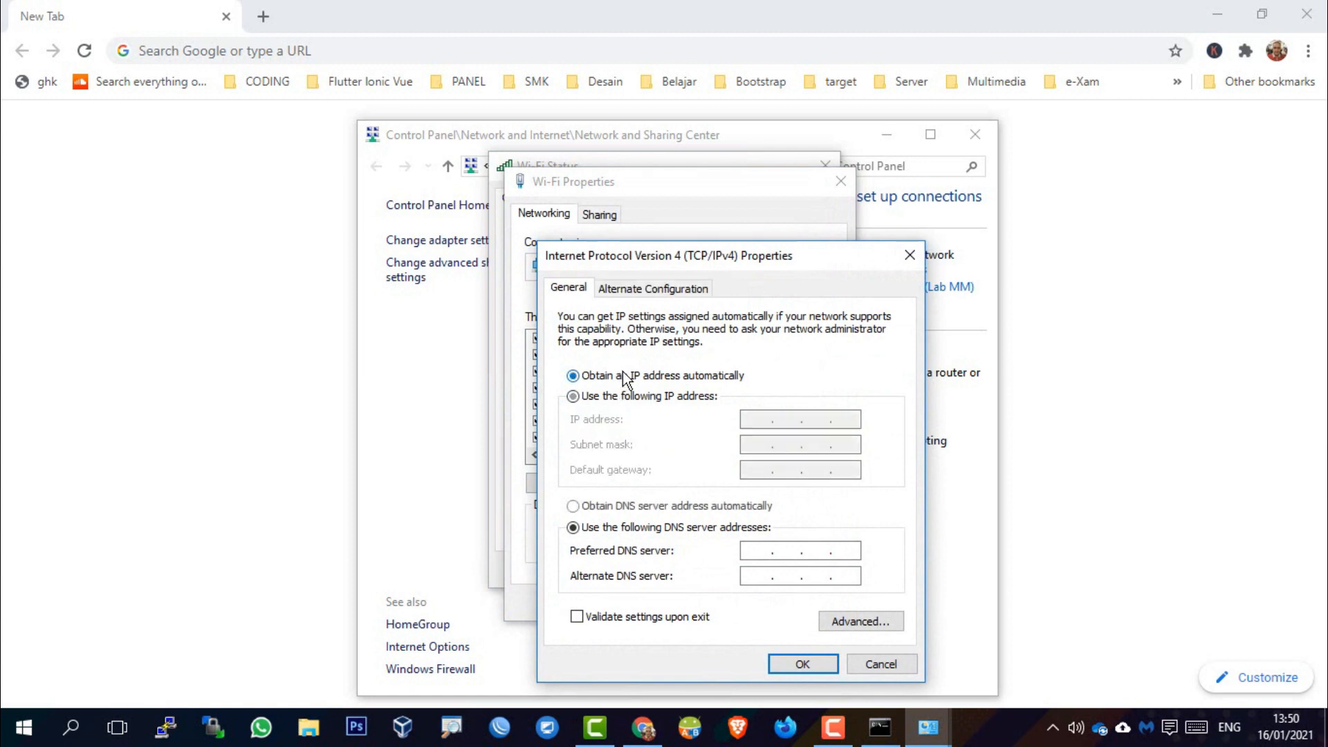
left_click(622, 506)
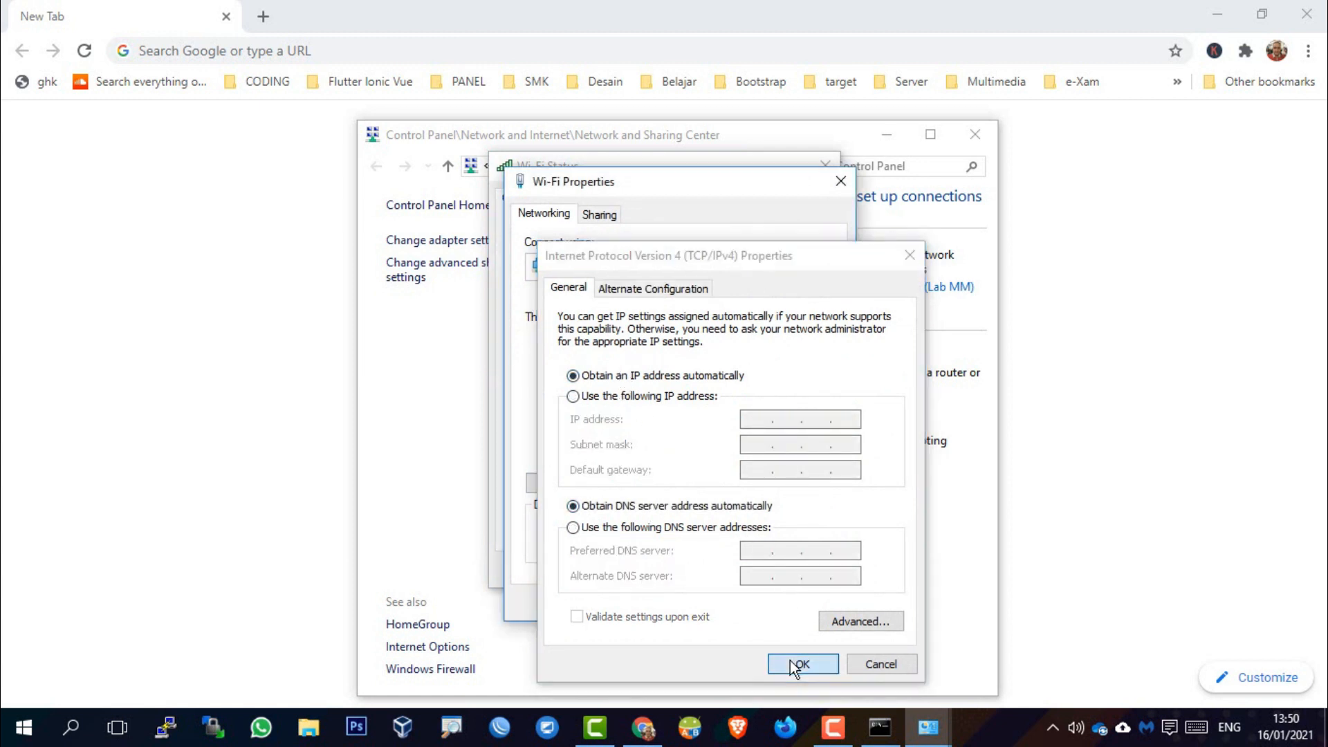
left_click(790, 662)
left_click(752, 604)
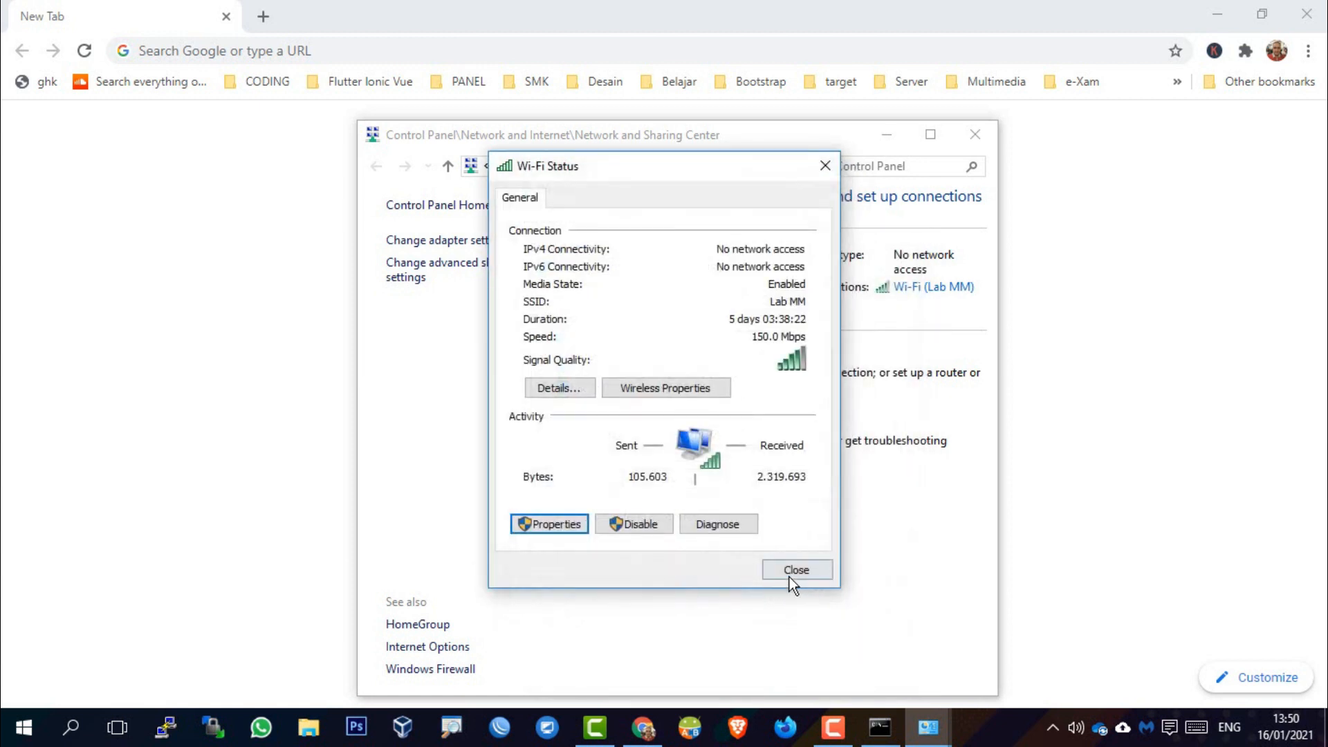
left_click(795, 571)
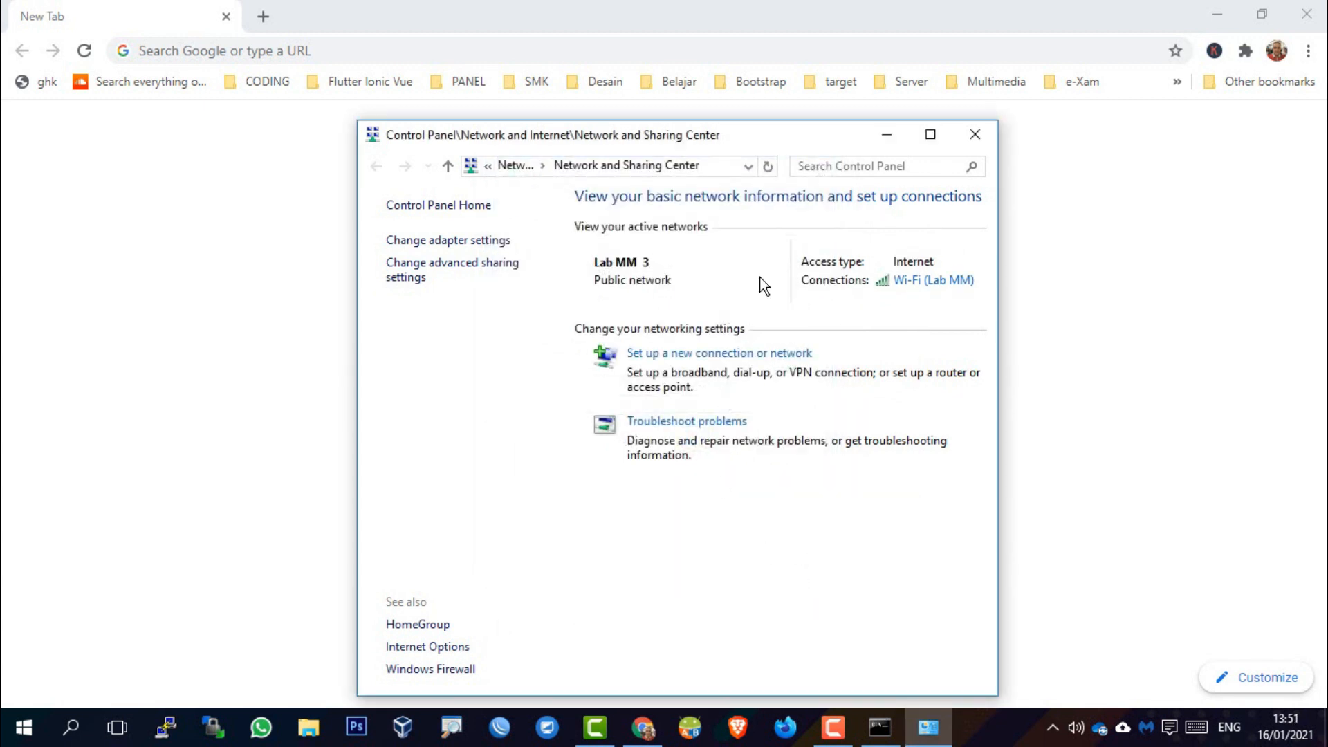
Maximize Network and Sharing Center and check the Wi-Fi details showing DHCP address 192.168.21.39
left_click(930, 136)
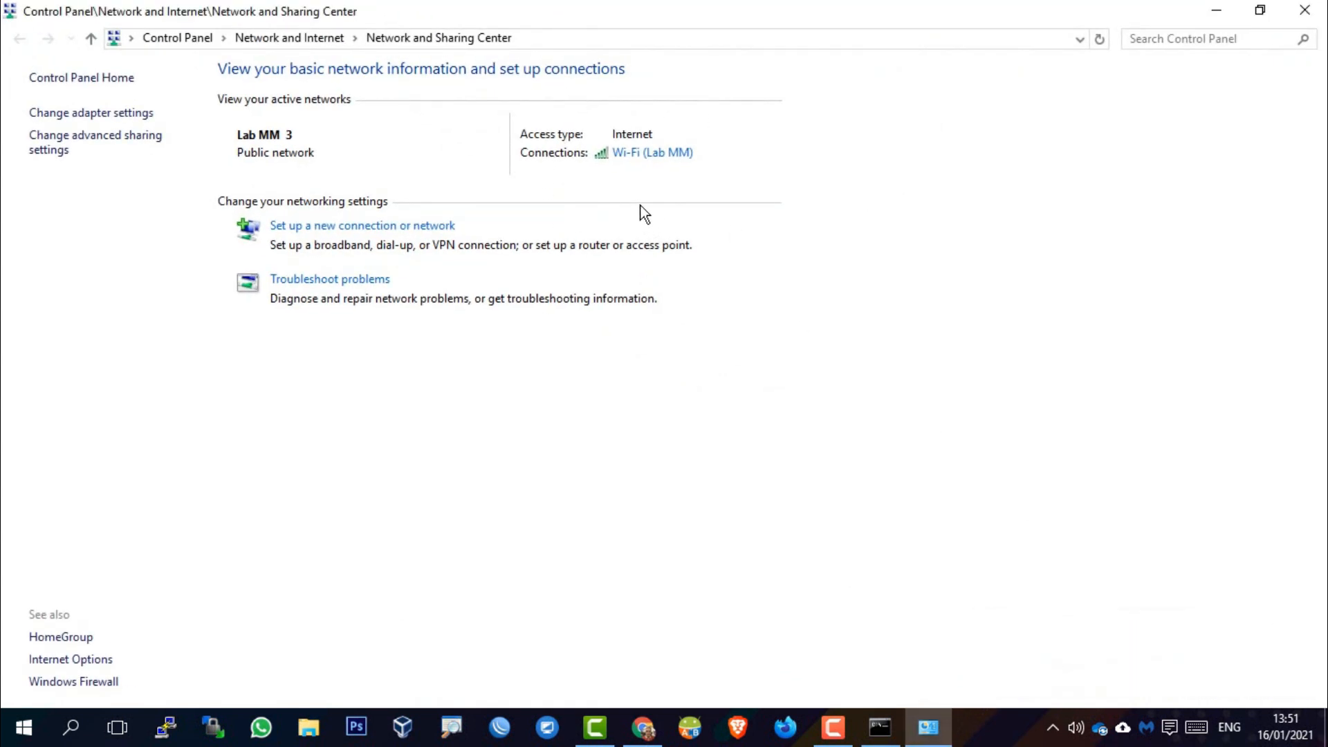
left_click(660, 165)
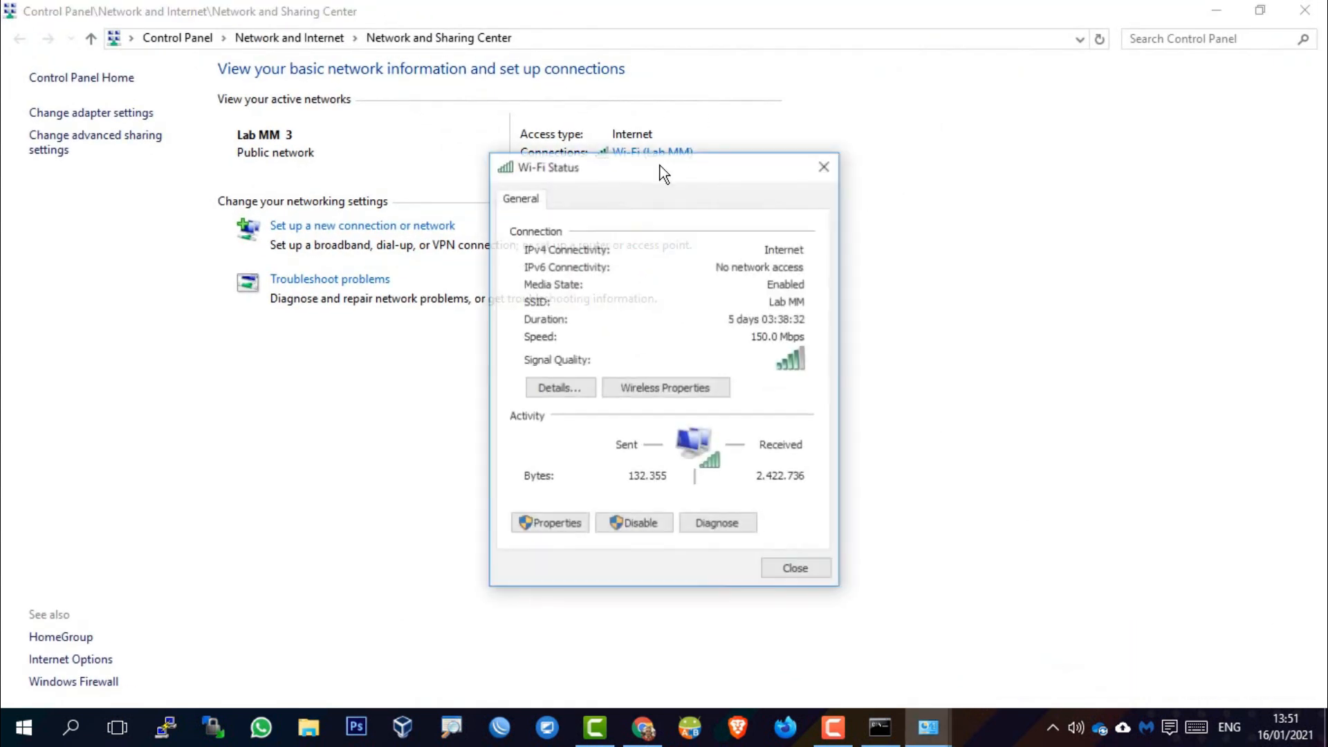
left_click(576, 391)
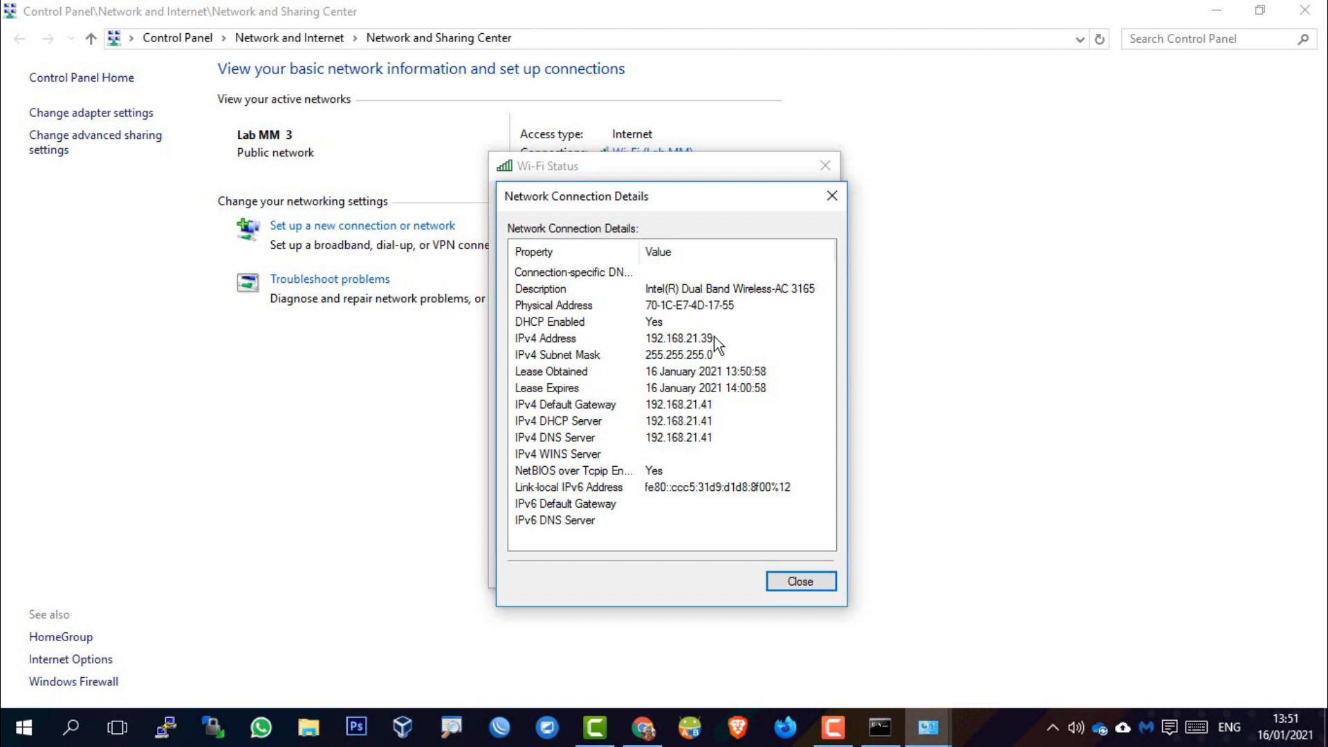
left_click(796, 583)
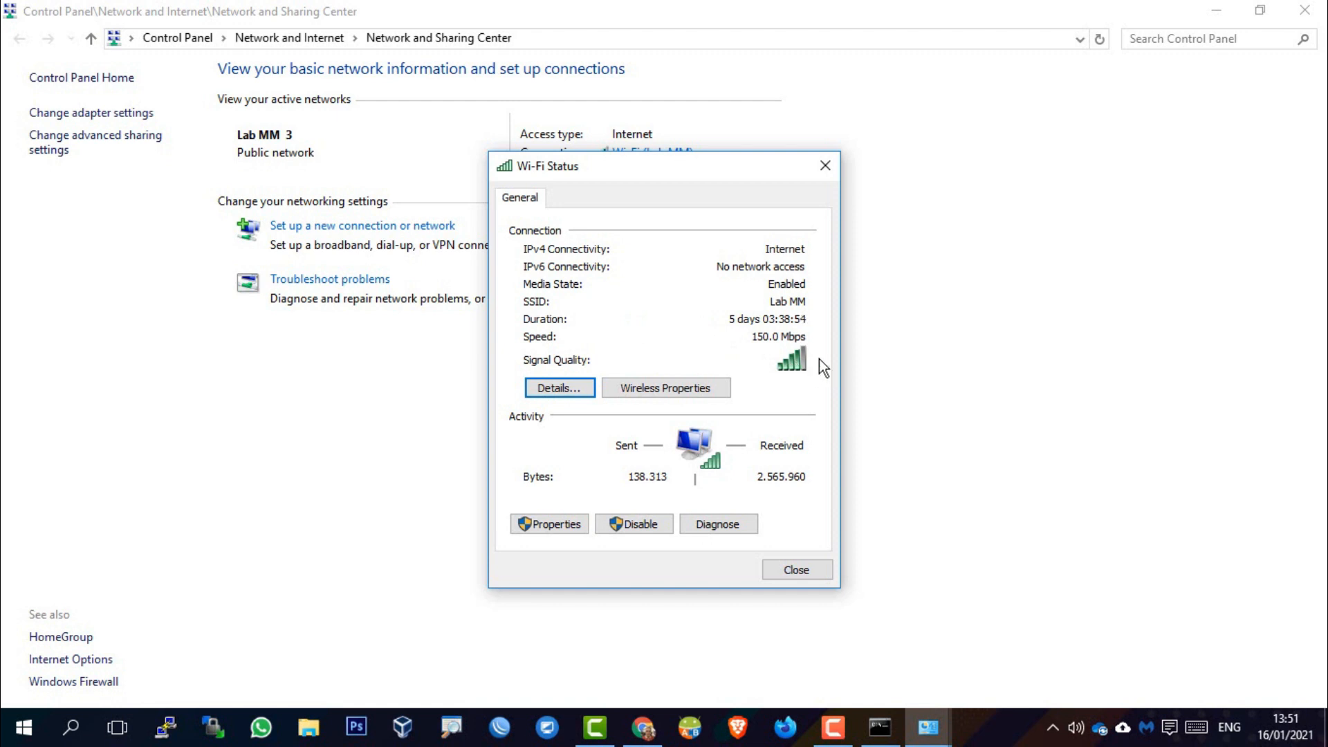
left_click(815, 576)
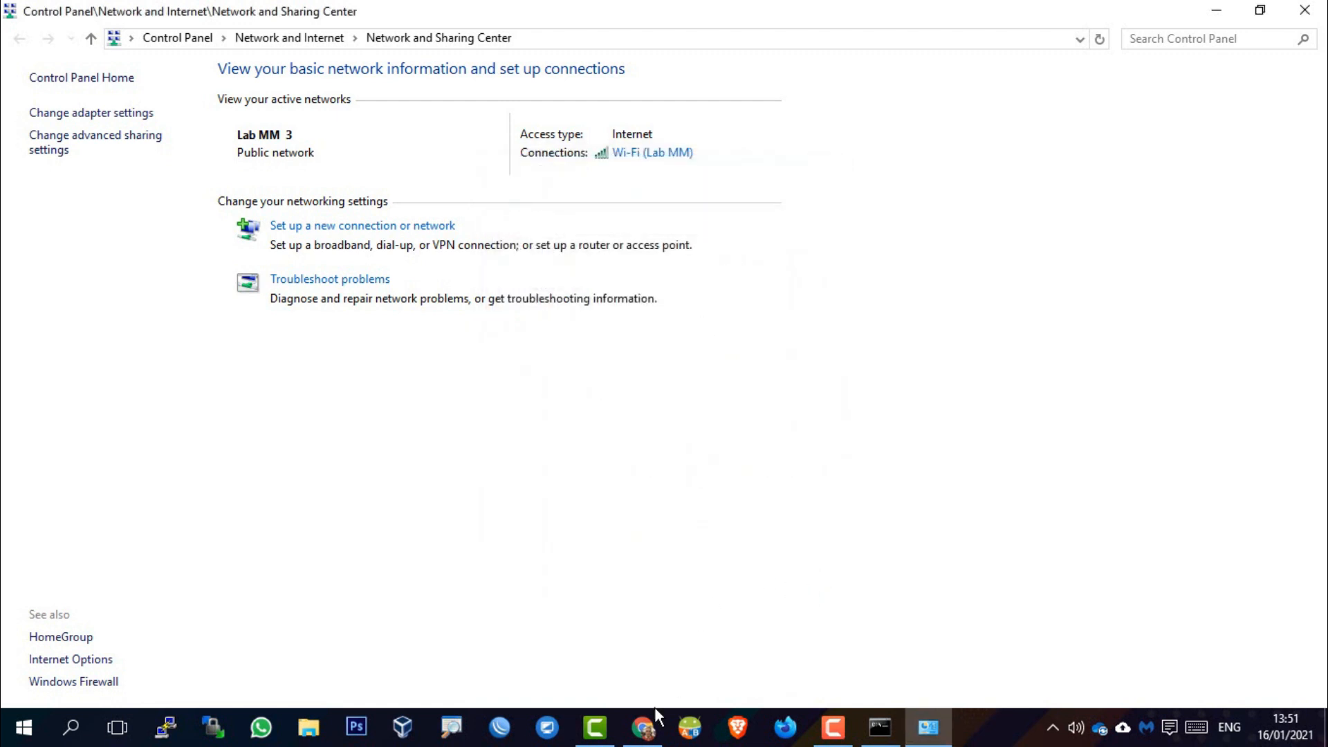
Load duniatik.com in a new Chrome tab to test the internet, then close Chrome
left_click(644, 727)
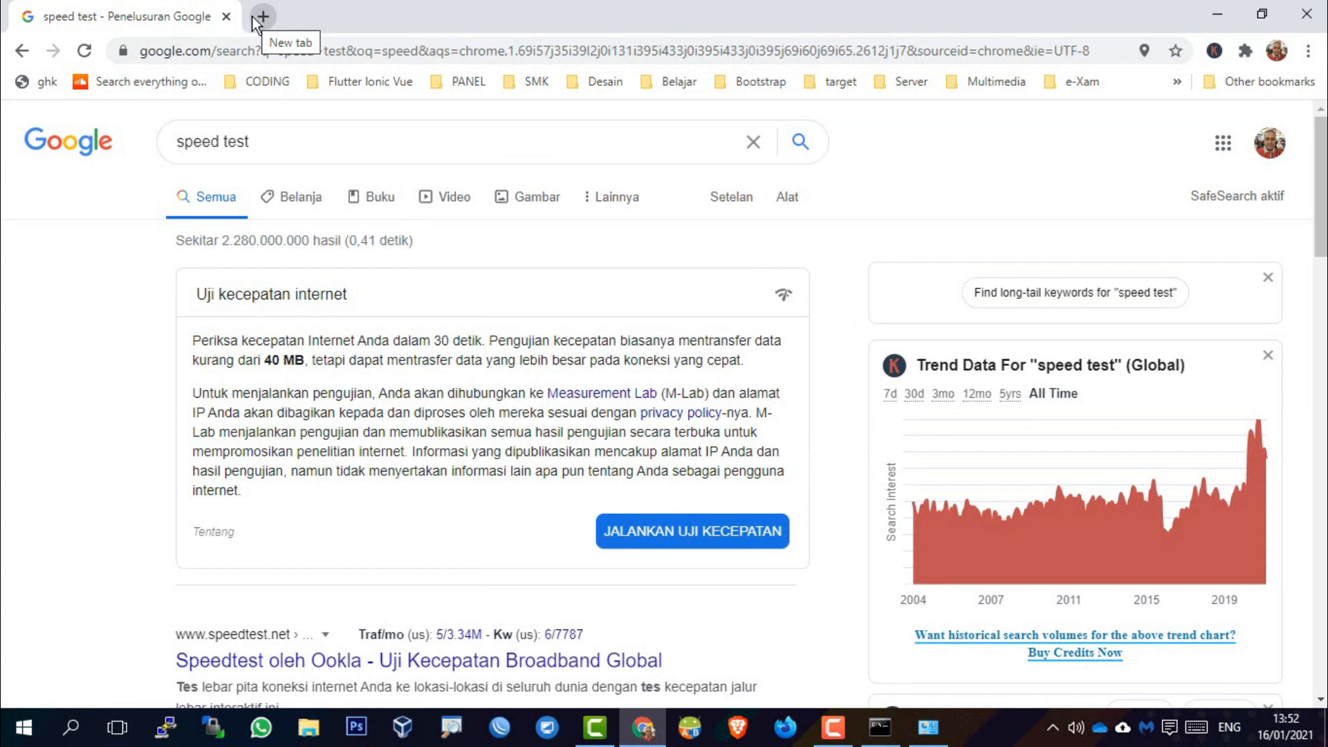
left_click(253, 16)
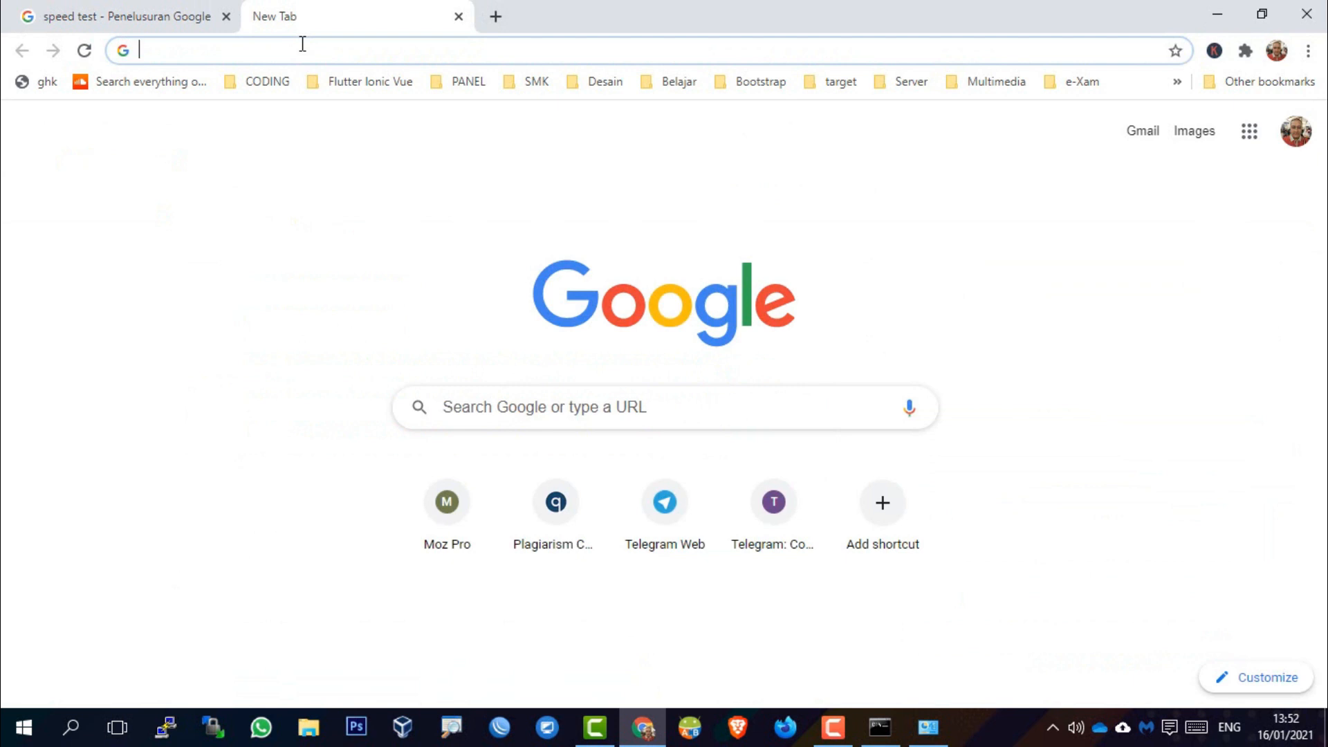
type("dunia")
key("Return")
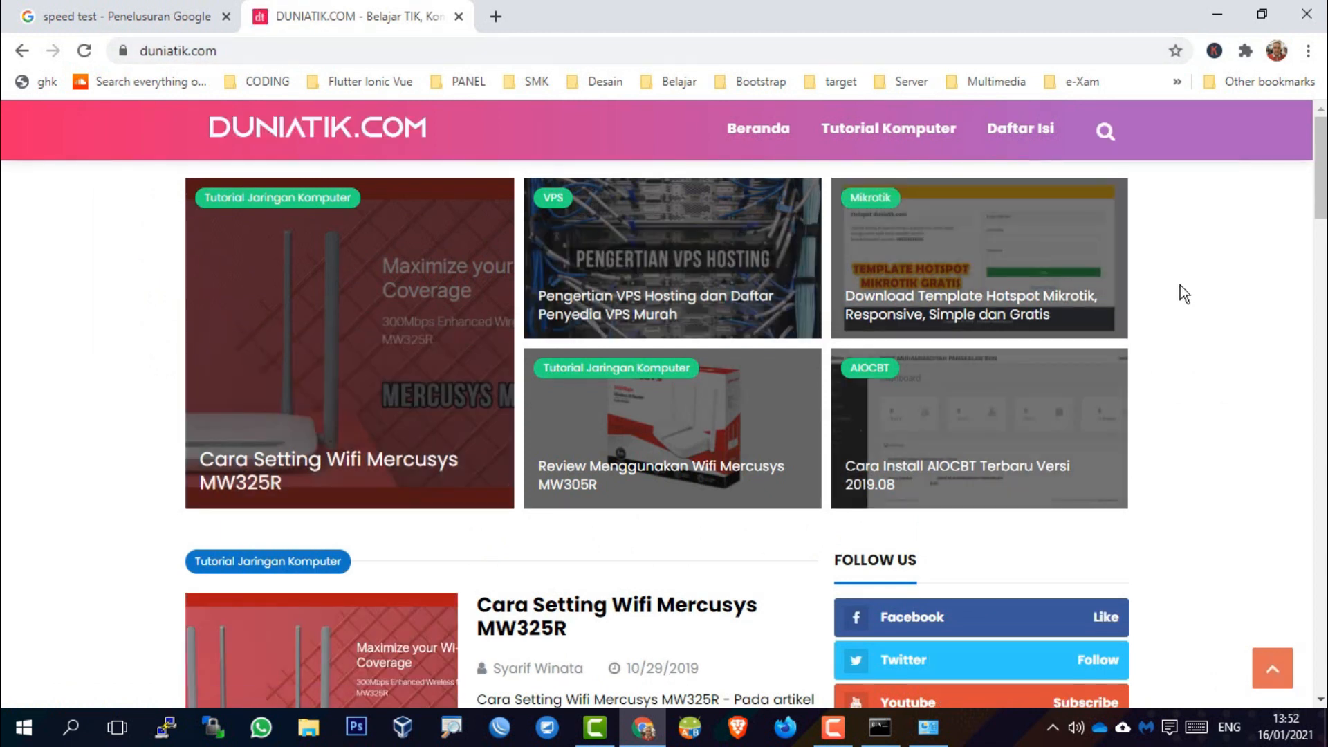
scroll(1180, 285, "down", 6)
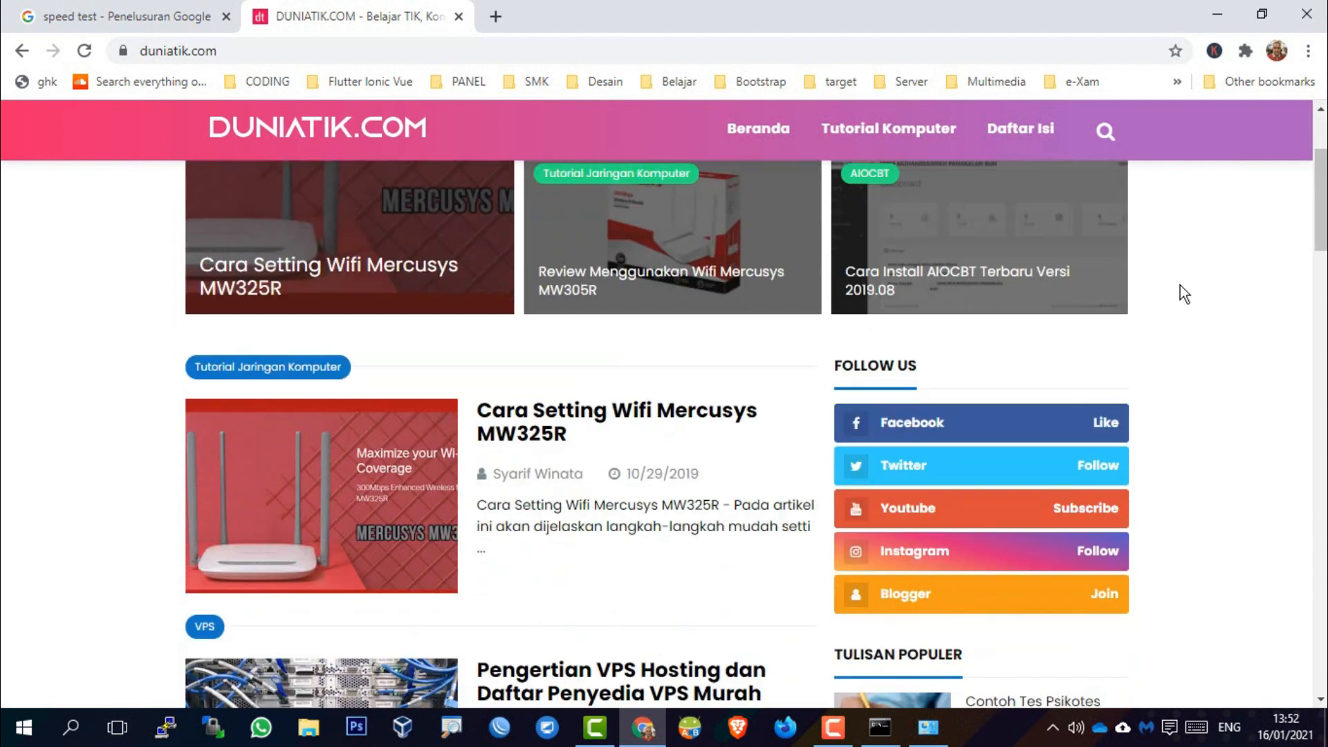
scroll(1180, 285, "up", 4)
left_click(459, 16)
left_click(1306, 8)
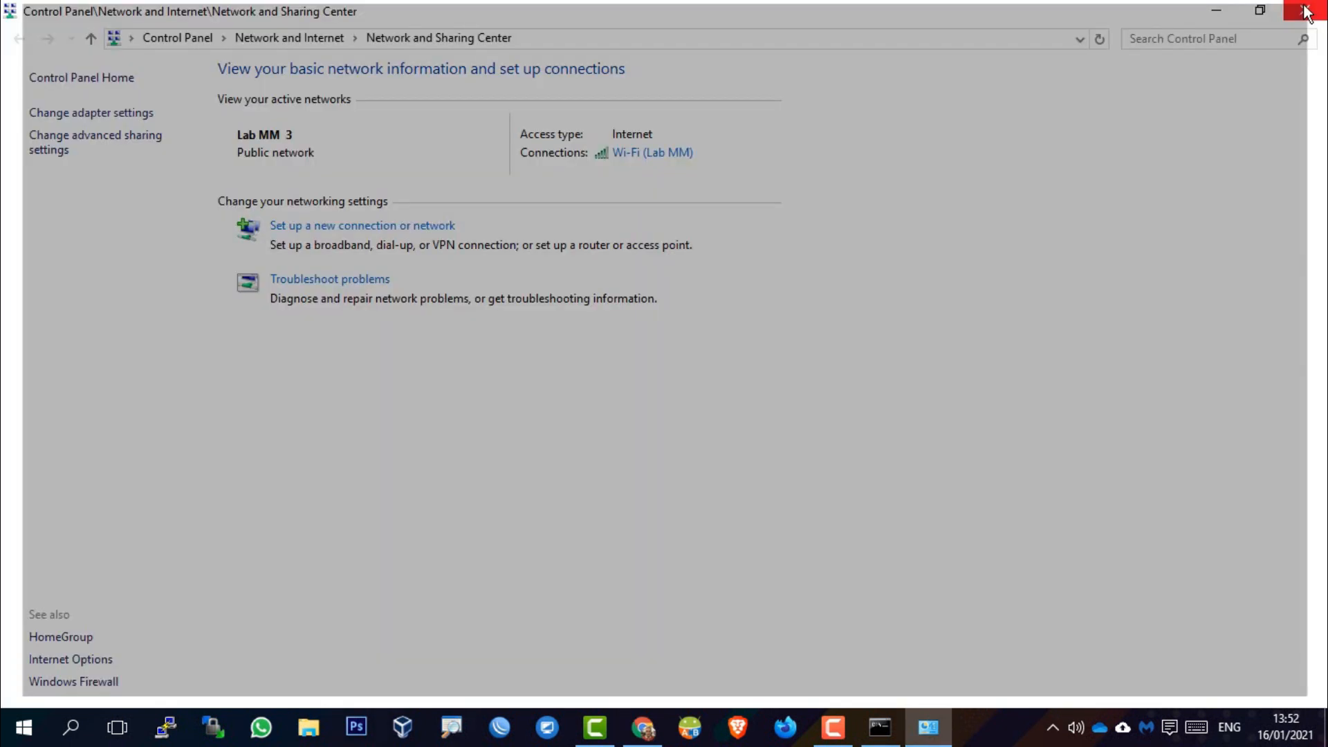
Minimize Control Panel, confirm Lab MM_5G is connected on the phone, and return home
left_click(1207, 11)
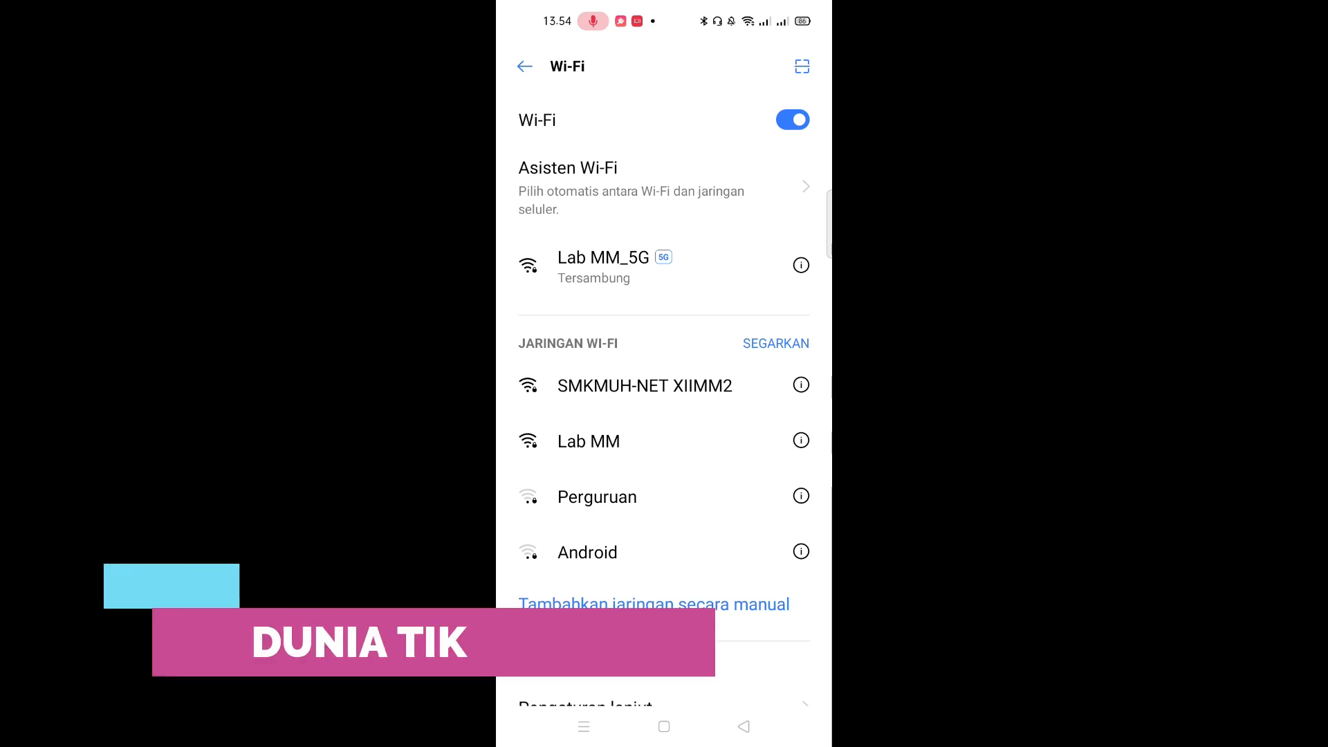
mouse_move(718, 469)
left_mouse_down()
mouse_move(732, 401)
mouse_move(722, 463)
left_mouse_up()
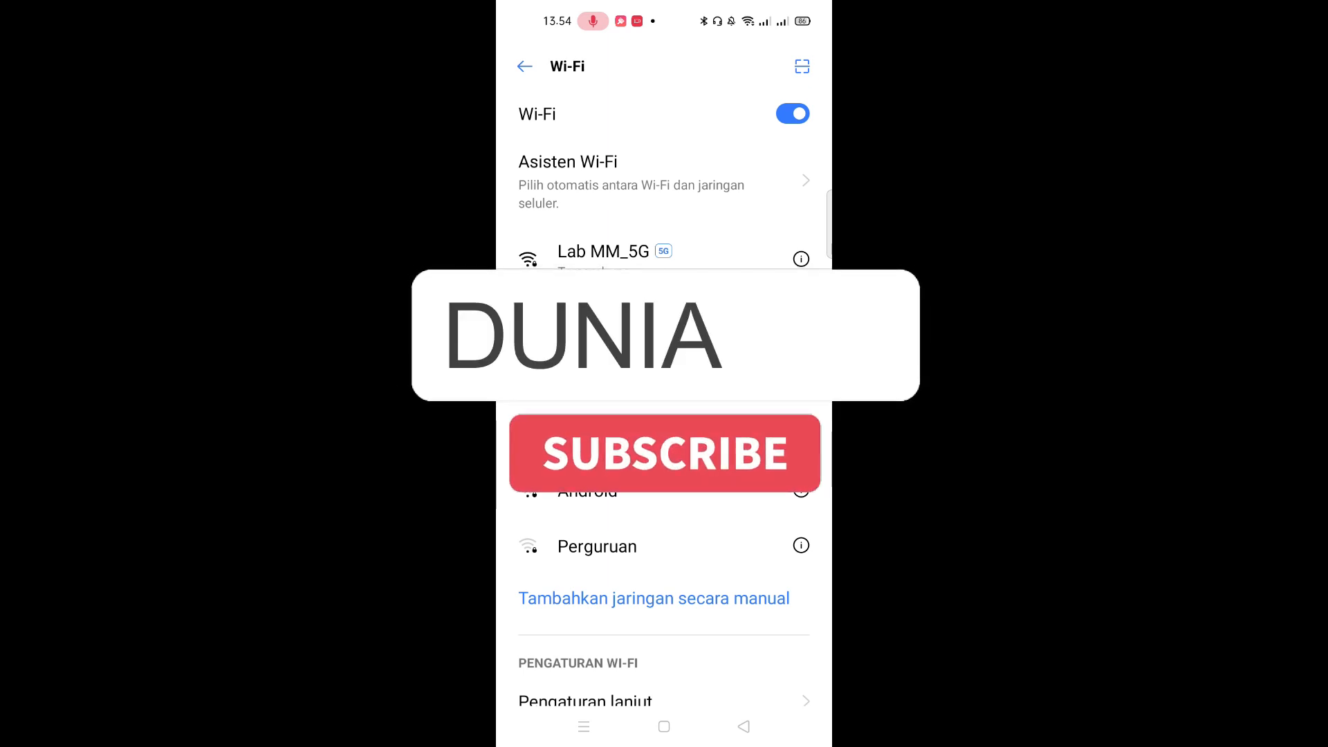
left_click(525, 66)
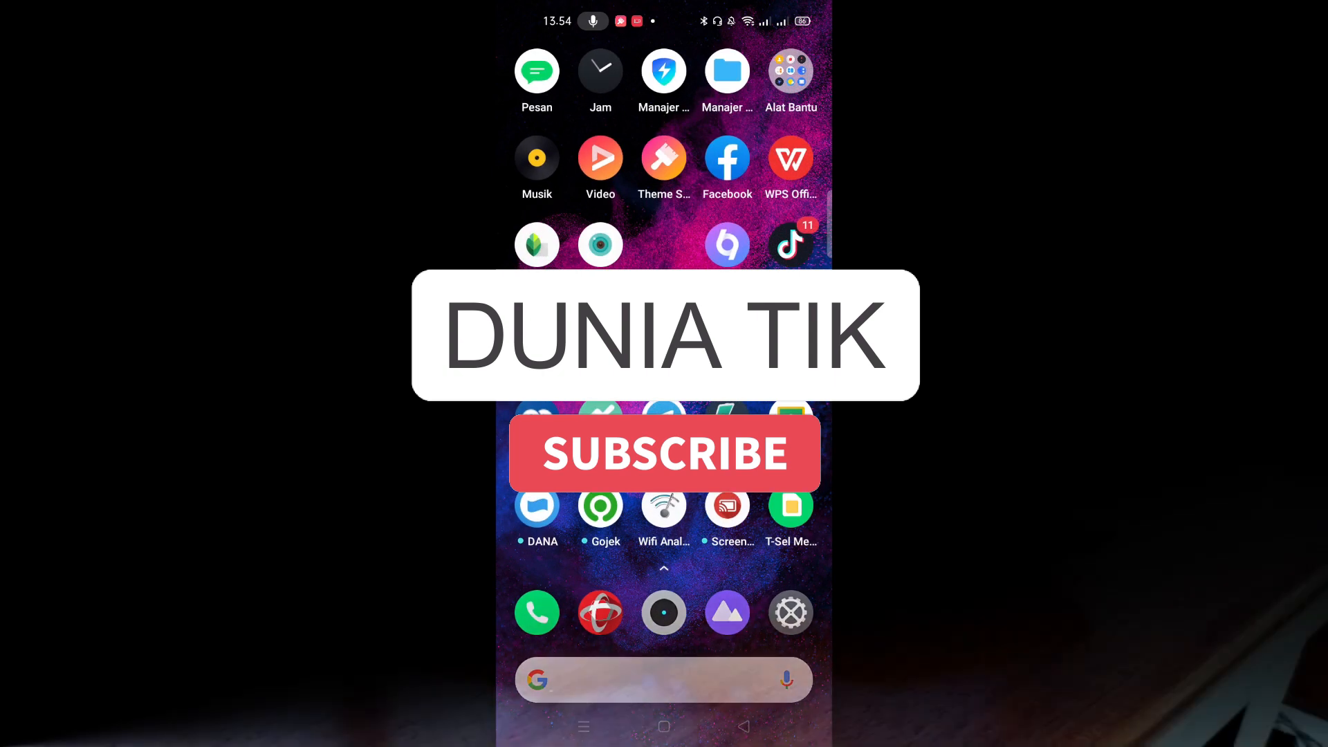